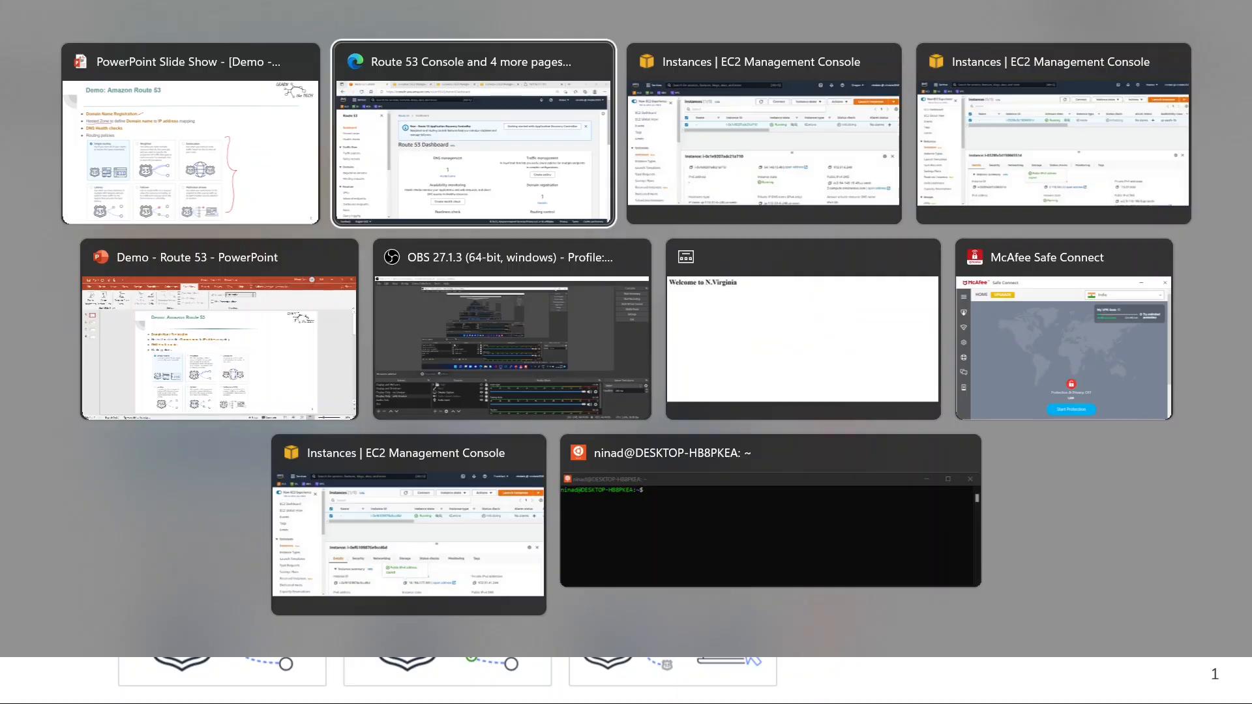
Switch to the Edge browser, search the AWS services for "route" and open the Route 53 console.
{"action": "key", "text": "alt+Tab"}
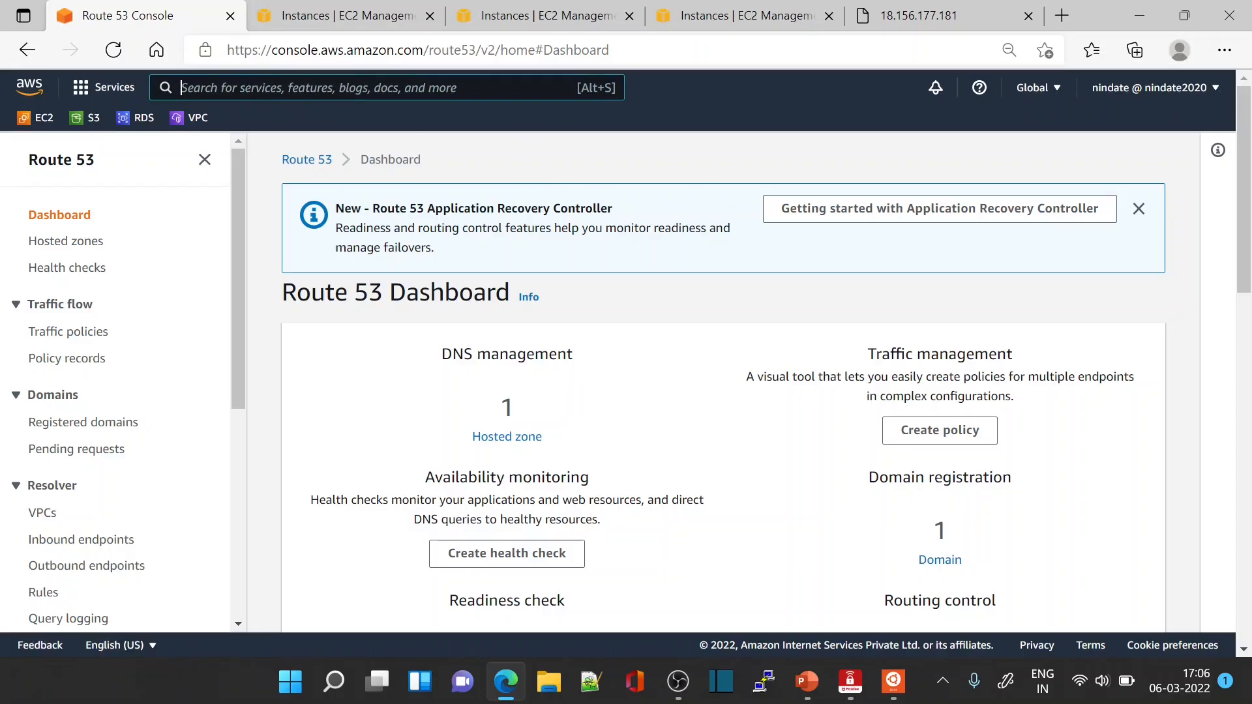
{"action": "type", "text": "route"}
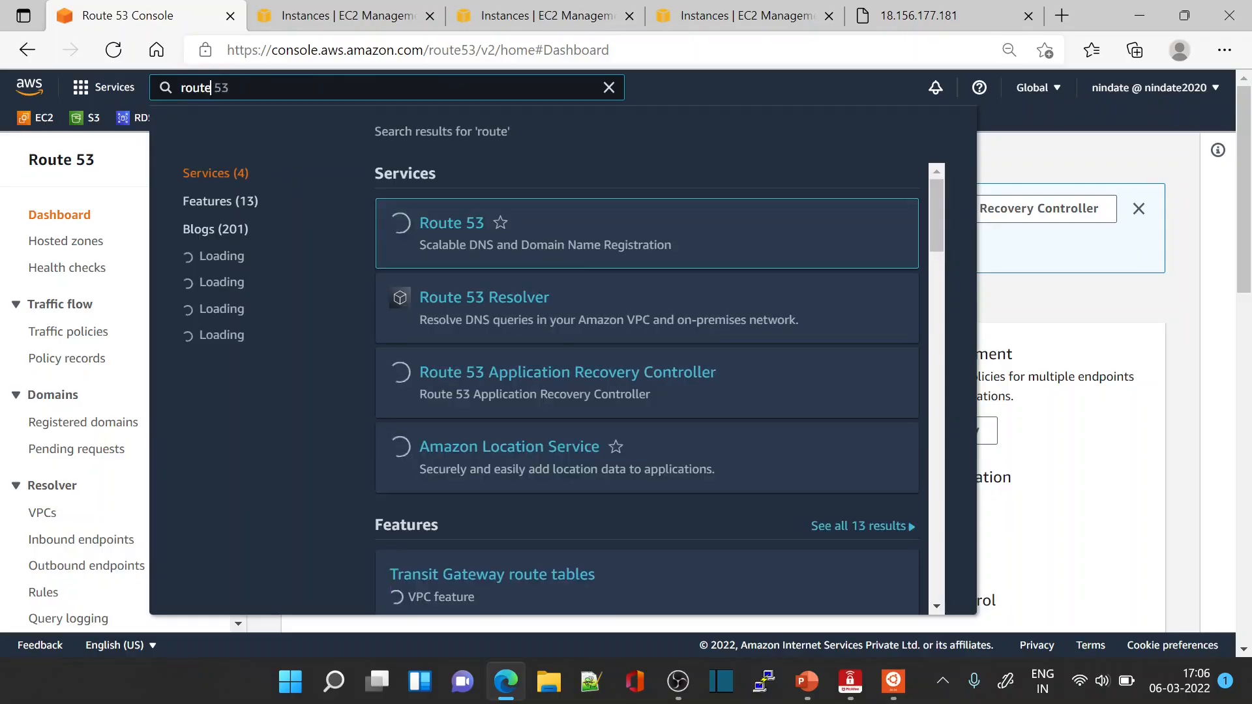
{"action": "left_click", "coordinate": [448, 225]}
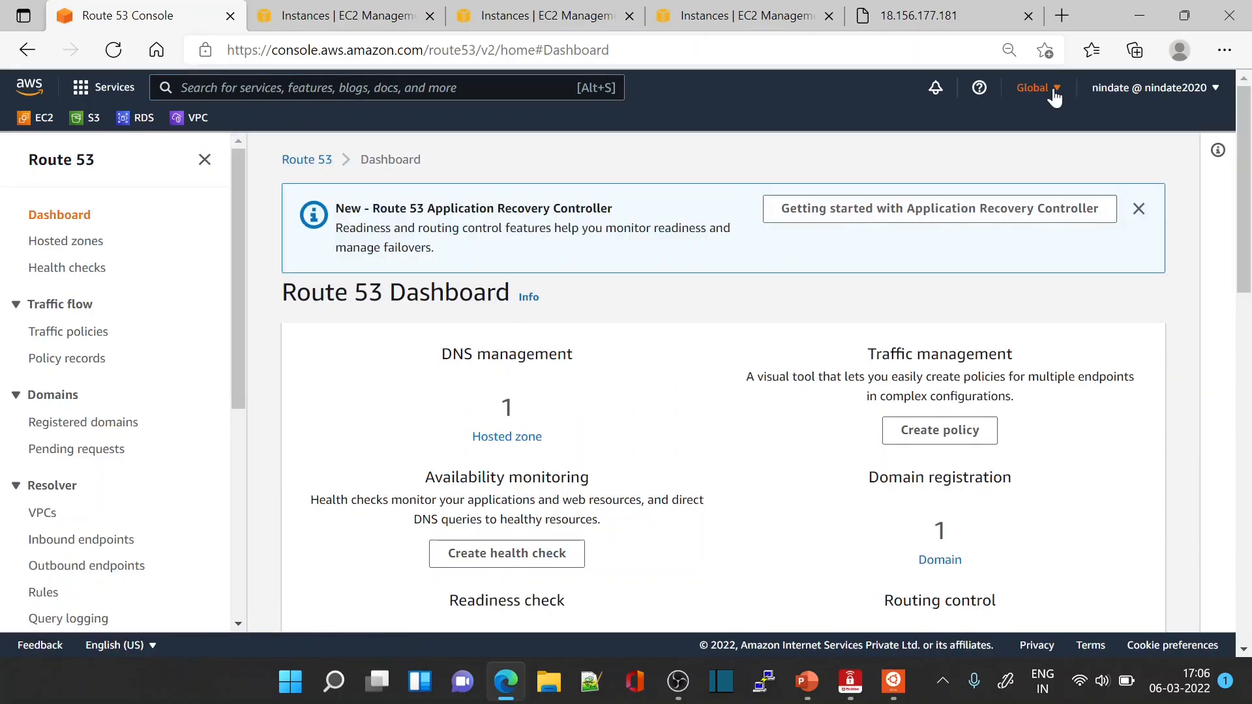
Look through the AWS region list for the Route 53 console, leaving the Global scope selected.
{"action": "left_click", "coordinate": [1055, 91]}
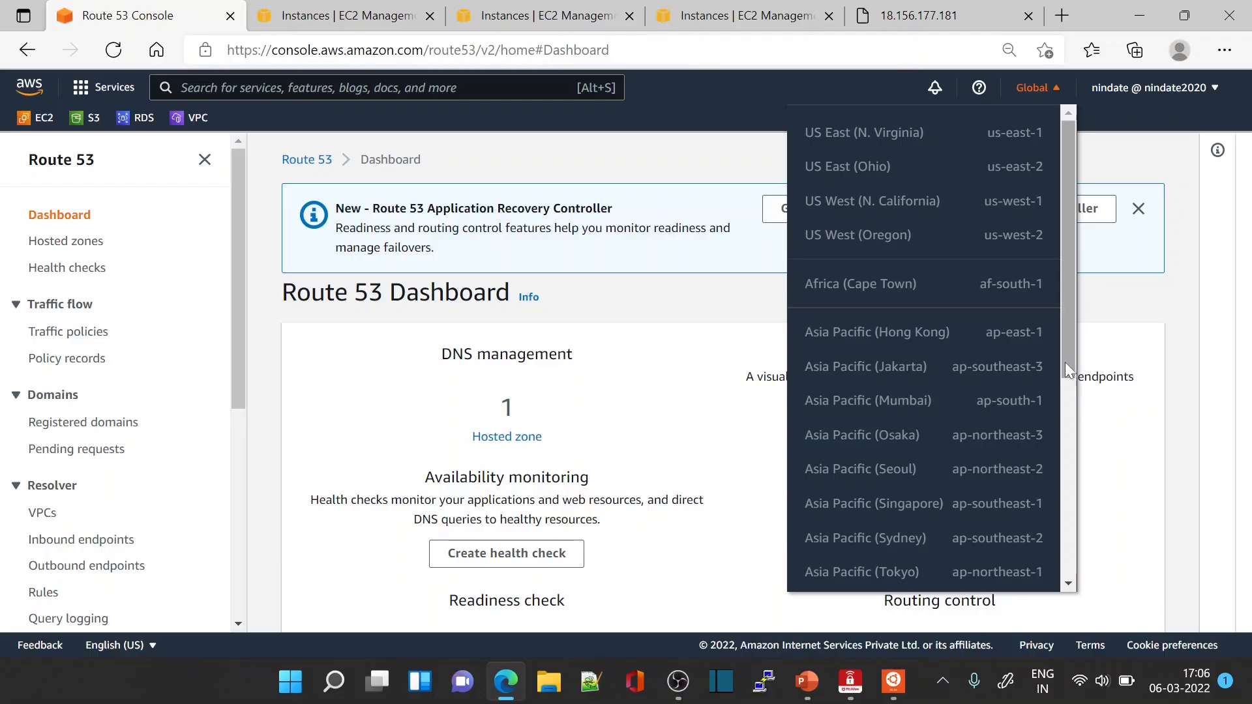
{"action": "left_click_drag", "start_coordinate": [1067, 360], "coordinate": [981, 131]}
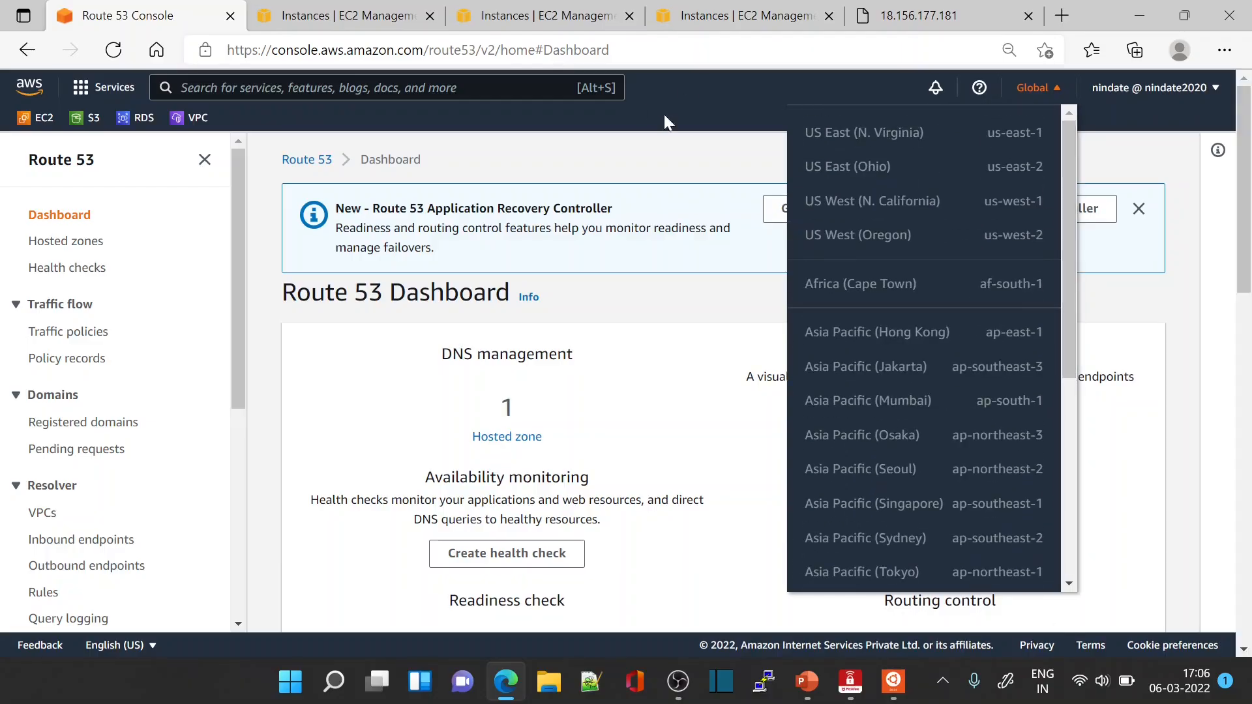
{"action": "left_click", "coordinate": [689, 134]}
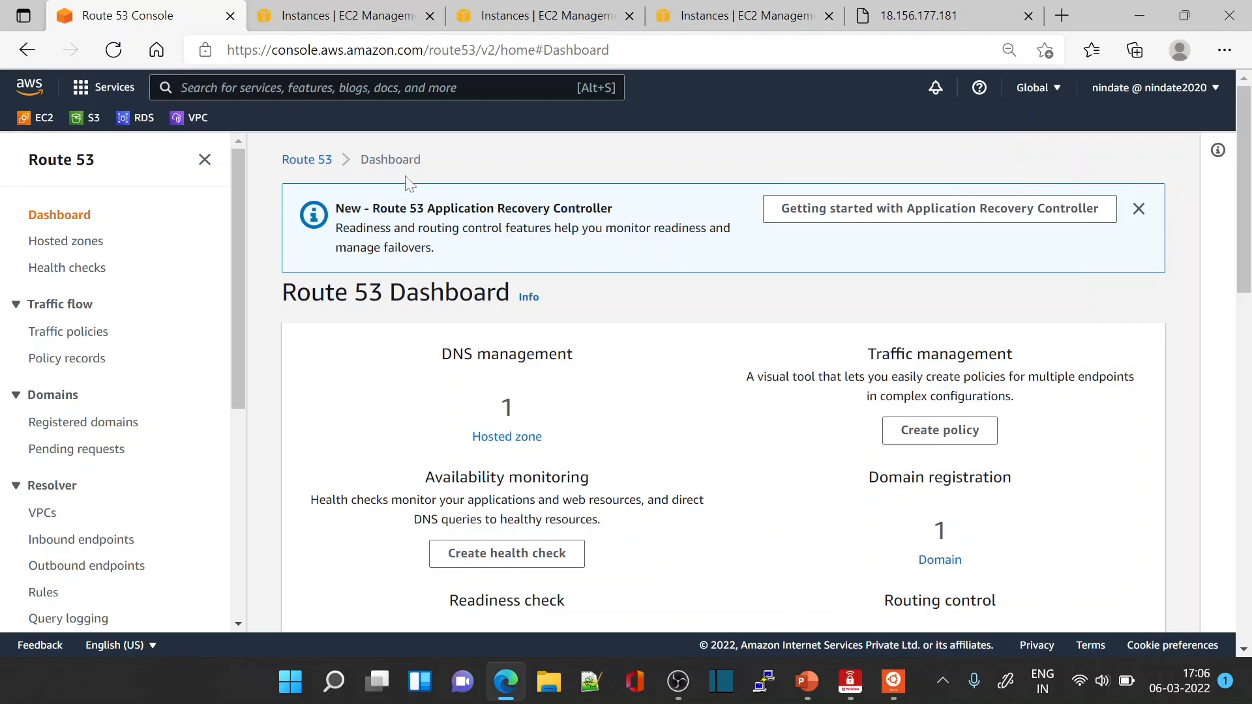
Start a new domain registration from the registered domains and check the availability of example with the .com extension.
{"action": "left_click", "coordinate": [52, 425]}
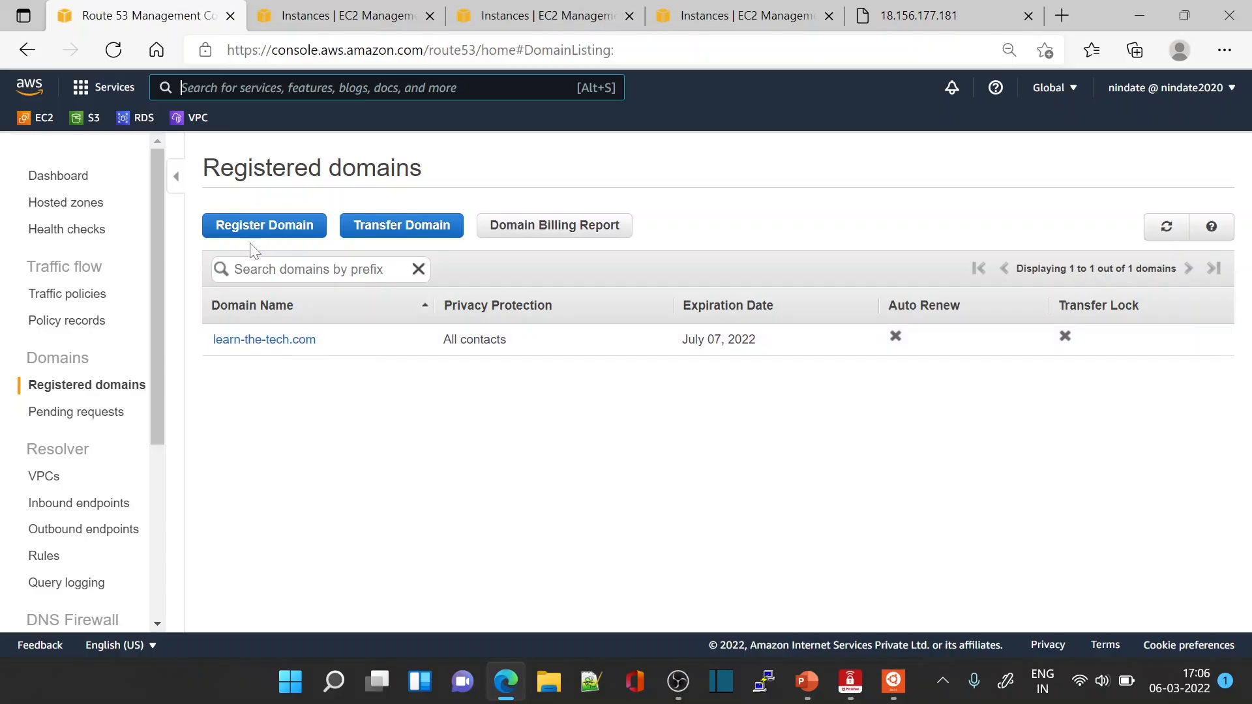
{"action": "left_click", "coordinate": [268, 234]}
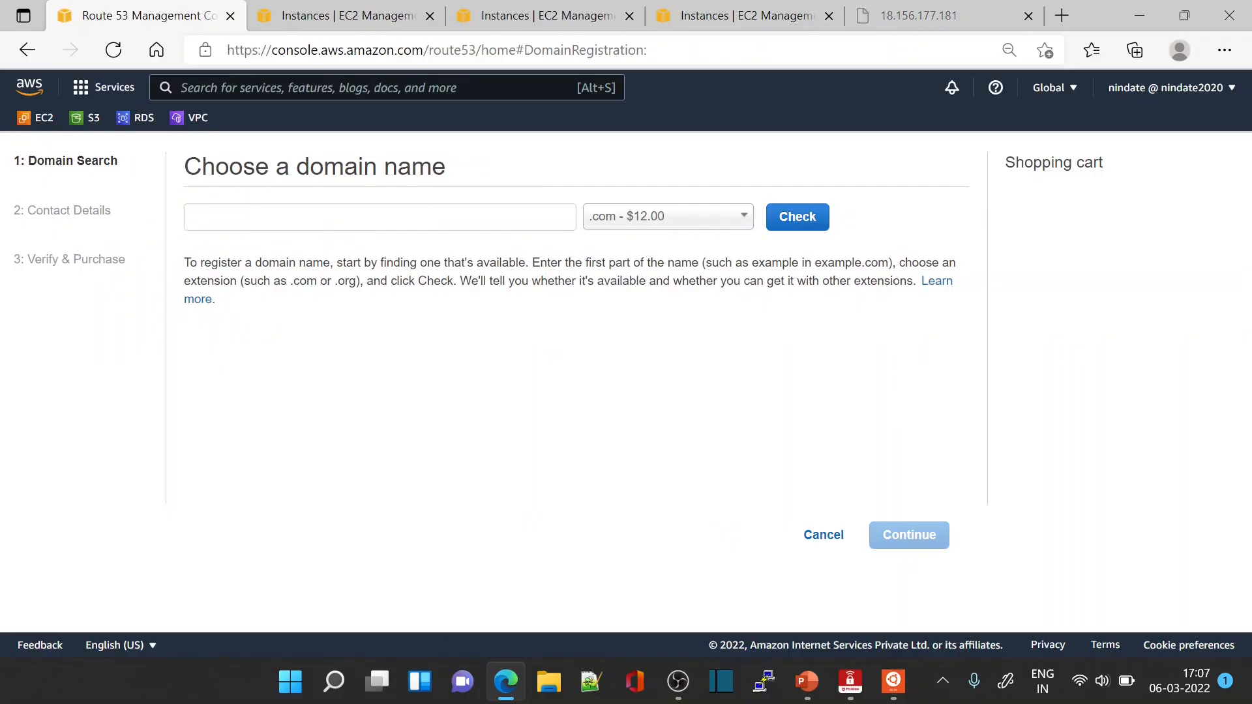
{"action": "left_click", "coordinate": [294, 217]}
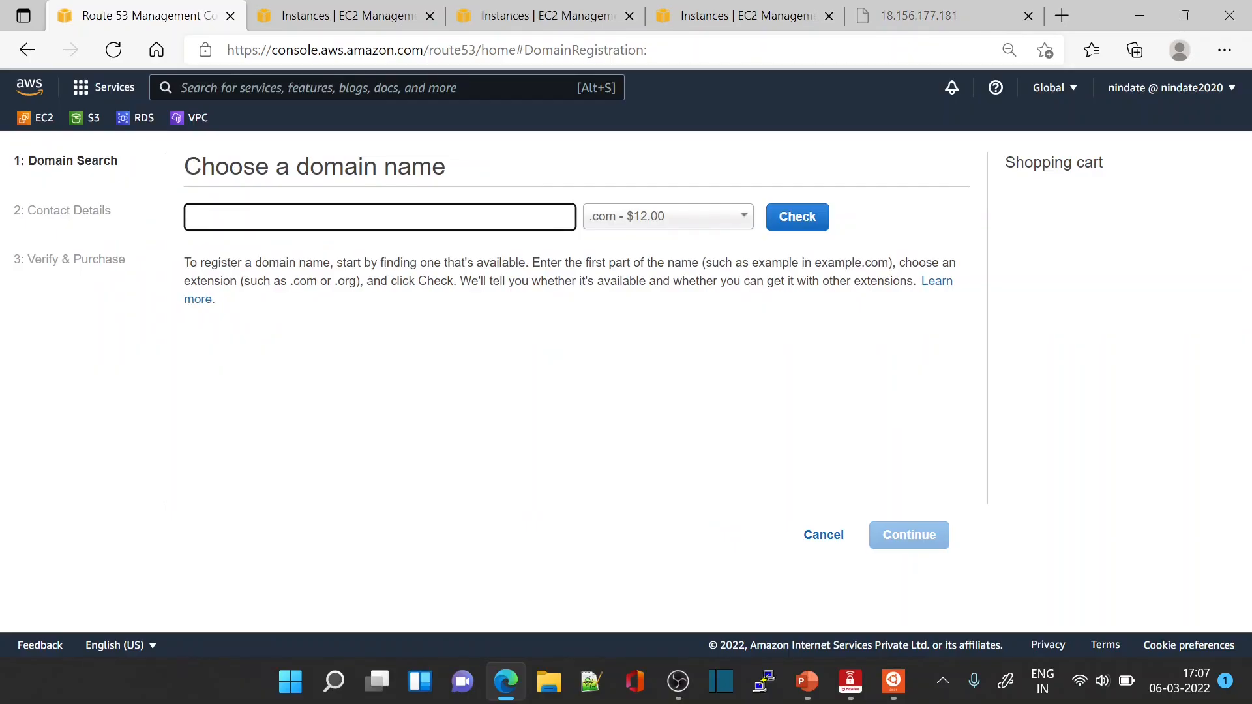
{"action": "type", "text": "example"}
{"action": "key", "text": "Tab"}
{"action": "type", "text": ".com"}
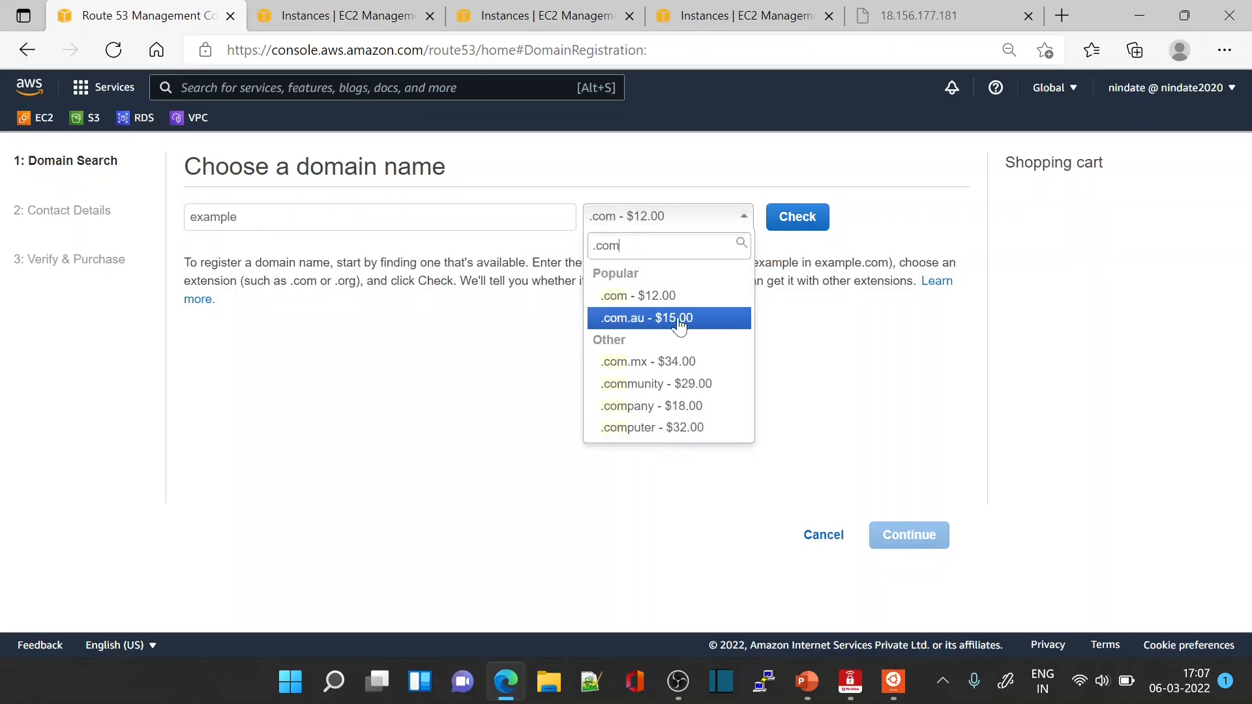
{"action": "left_click", "coordinate": [649, 297]}
{"action": "left_click", "coordinate": [324, 210]}
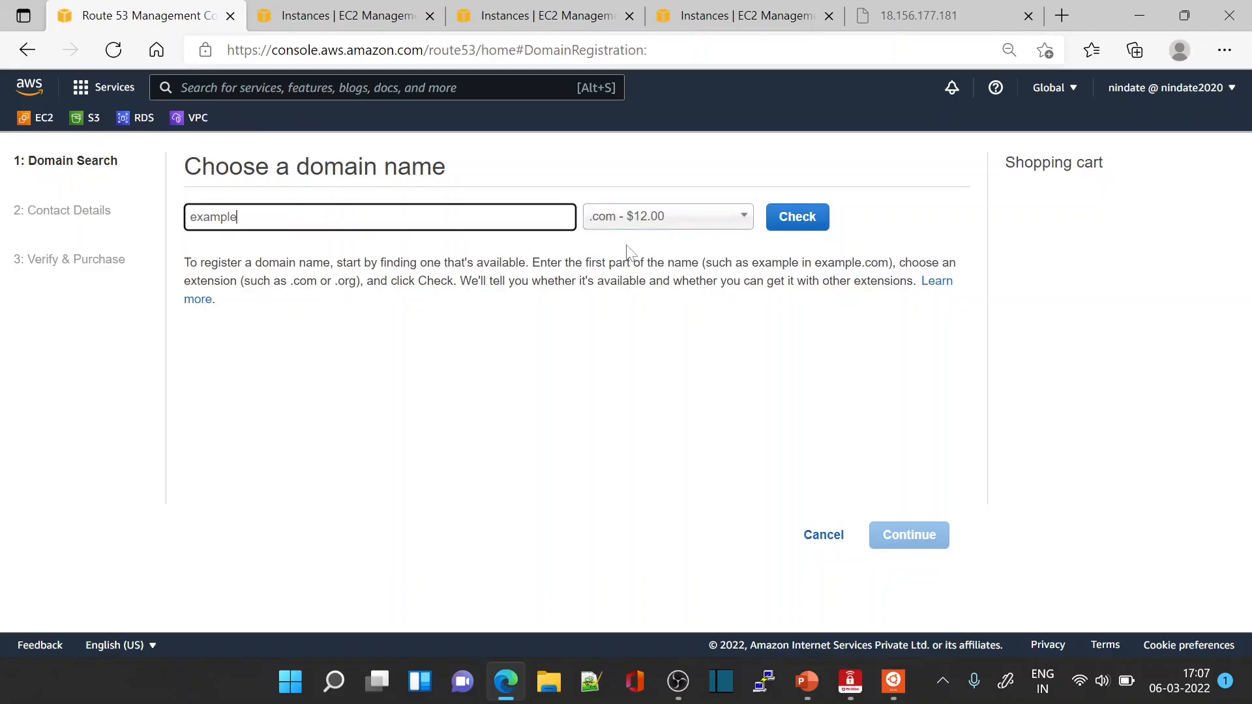
{"action": "left_click", "coordinate": [799, 222]}
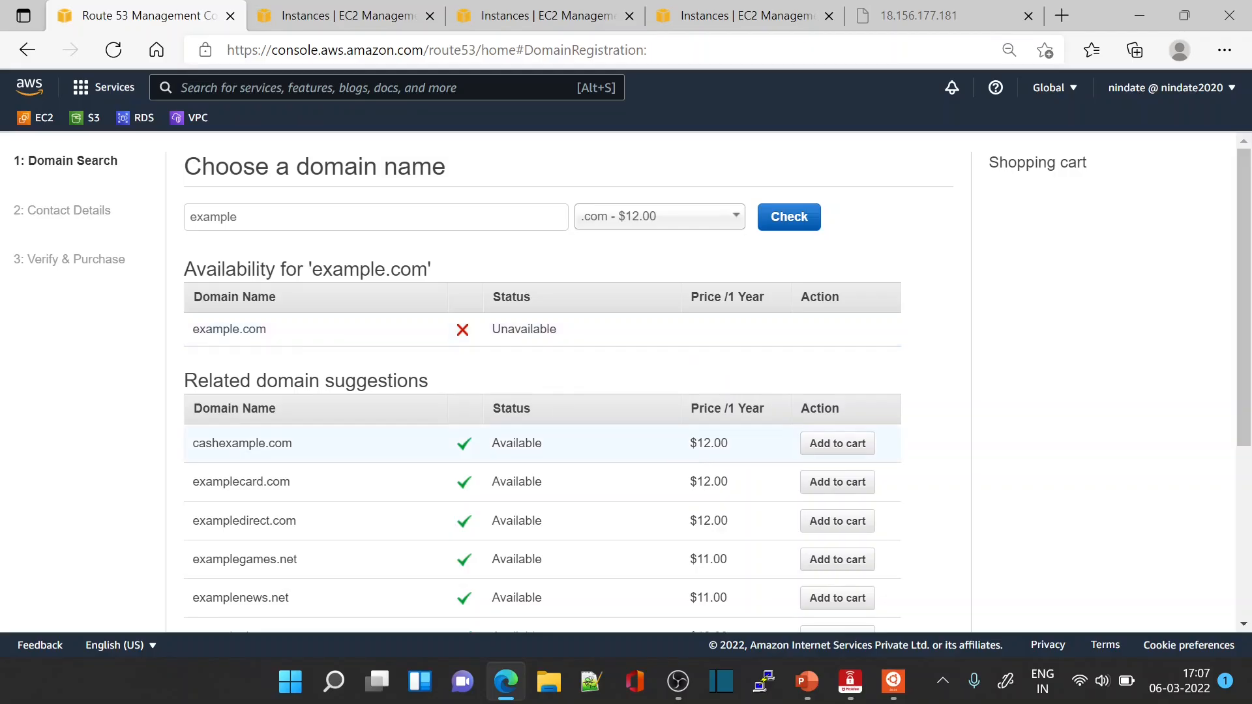
Review the related domain suggestions with their prices and cancel the domain registration.
{"action": "scroll", "coordinate": [246, 439], "scroll_direction": "down", "scroll_amount": 1}
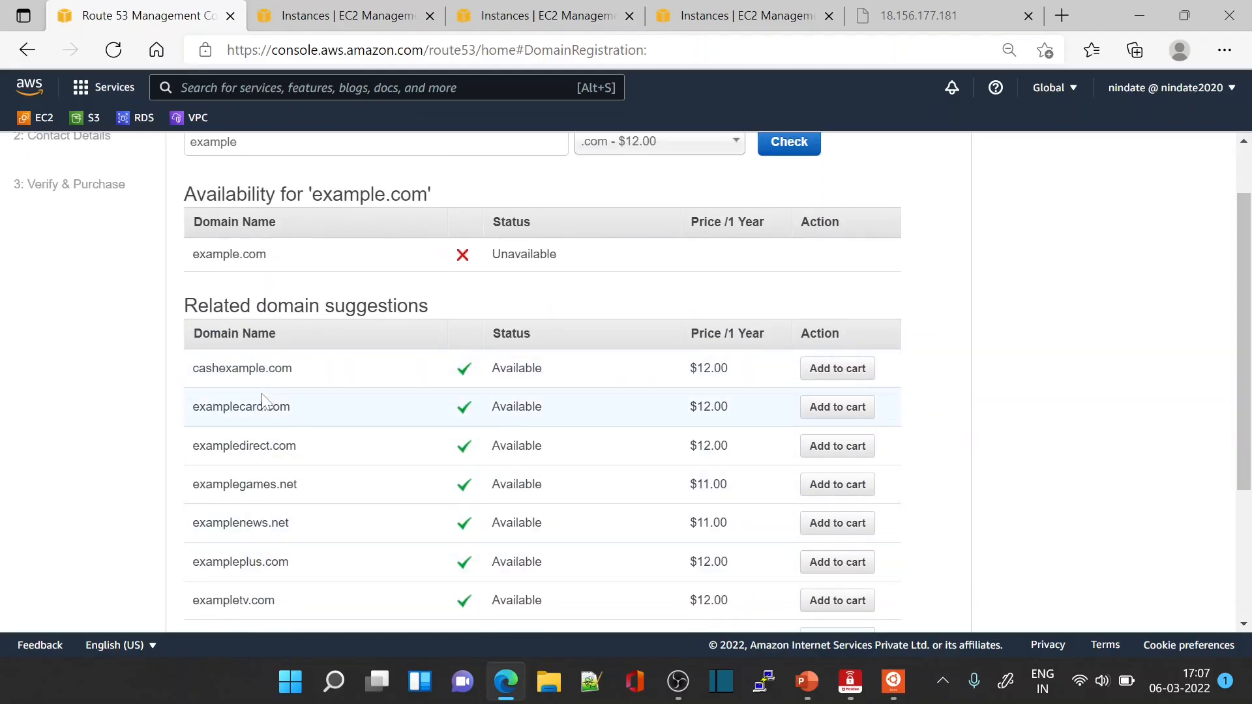
{"action": "scroll", "coordinate": [378, 391], "scroll_direction": "up", "scroll_amount": 1}
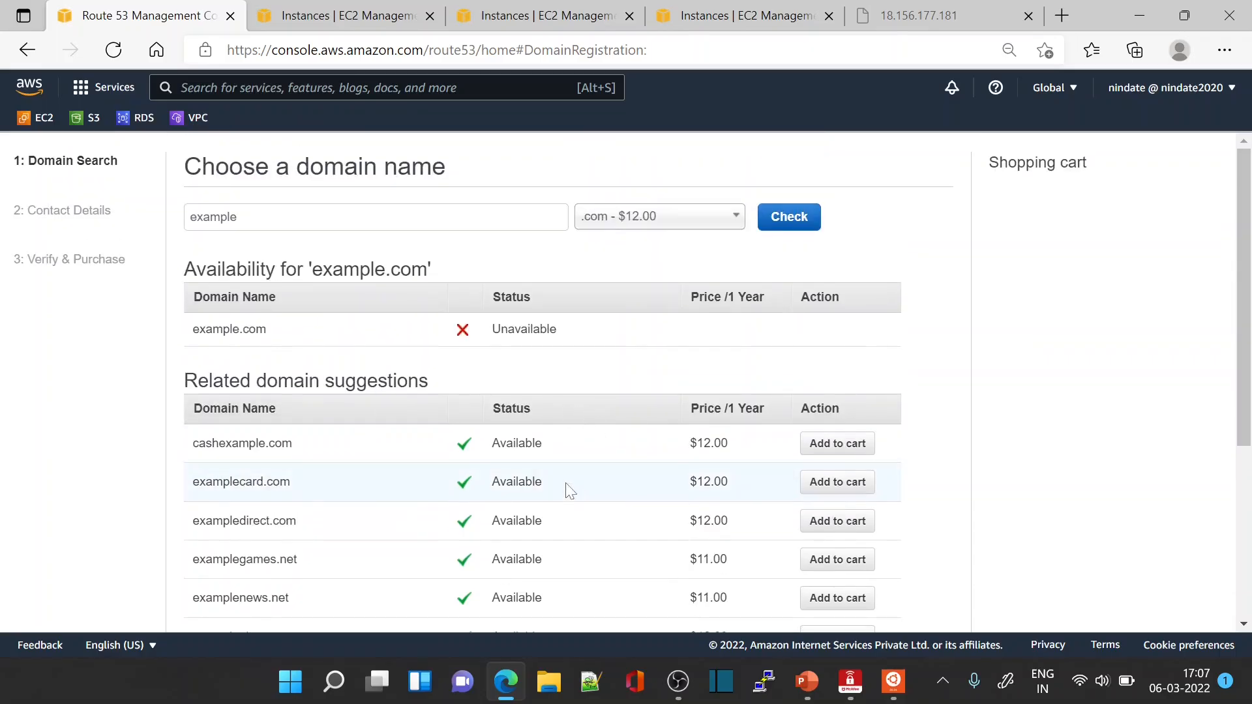
{"action": "scroll", "coordinate": [708, 449], "scroll_direction": "down", "scroll_amount": 4}
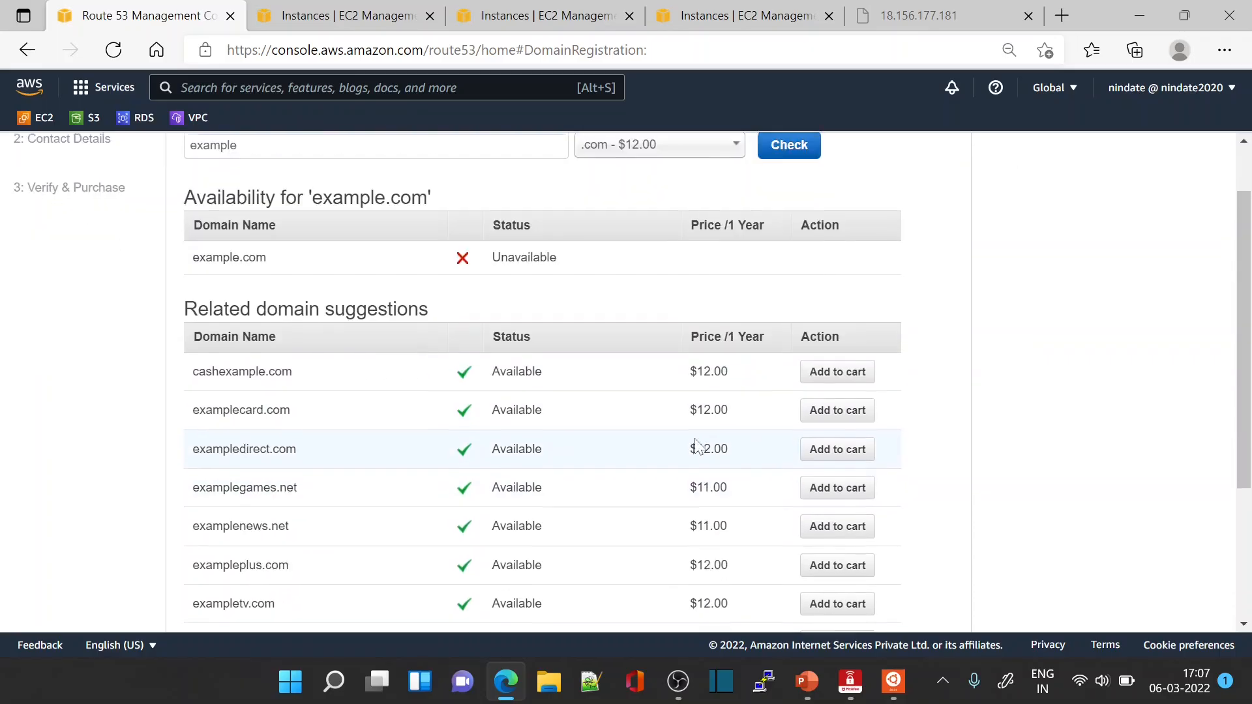
{"action": "scroll", "coordinate": [707, 448], "scroll_direction": "up", "scroll_amount": 4}
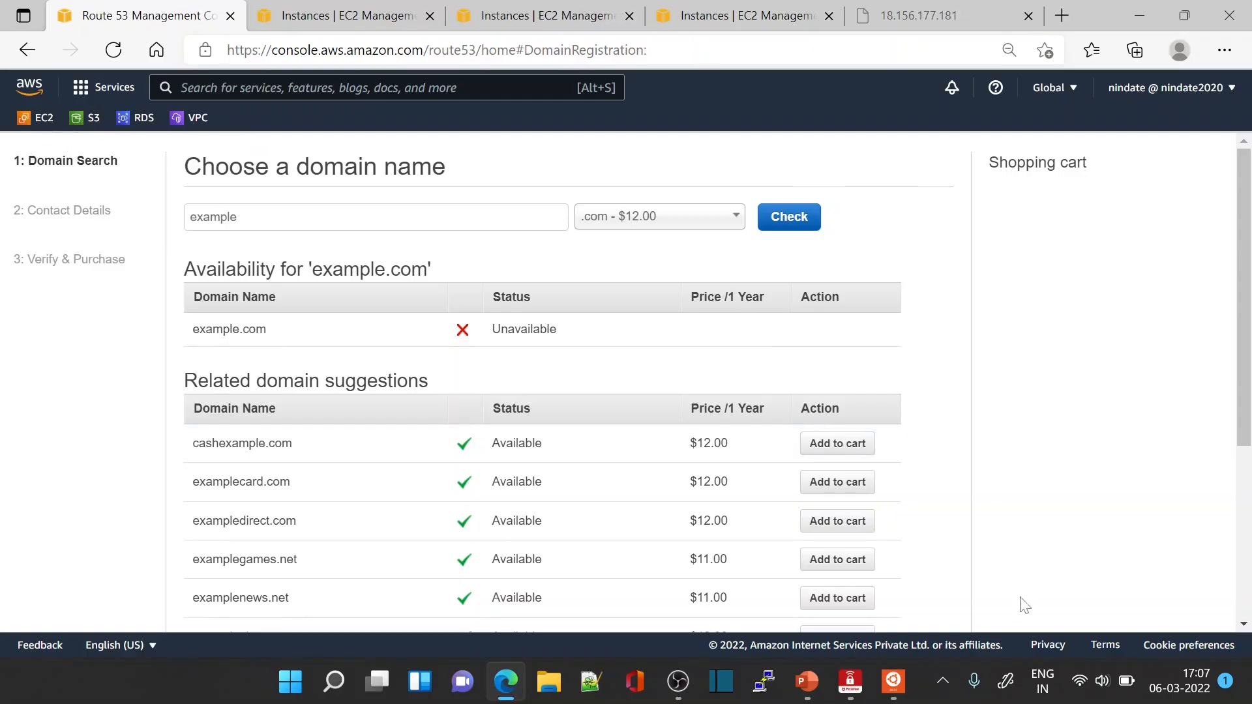
{"action": "scroll", "coordinate": [972, 626], "scroll_direction": "down", "scroll_amount": 5}
{"action": "left_click", "coordinate": [806, 599]}
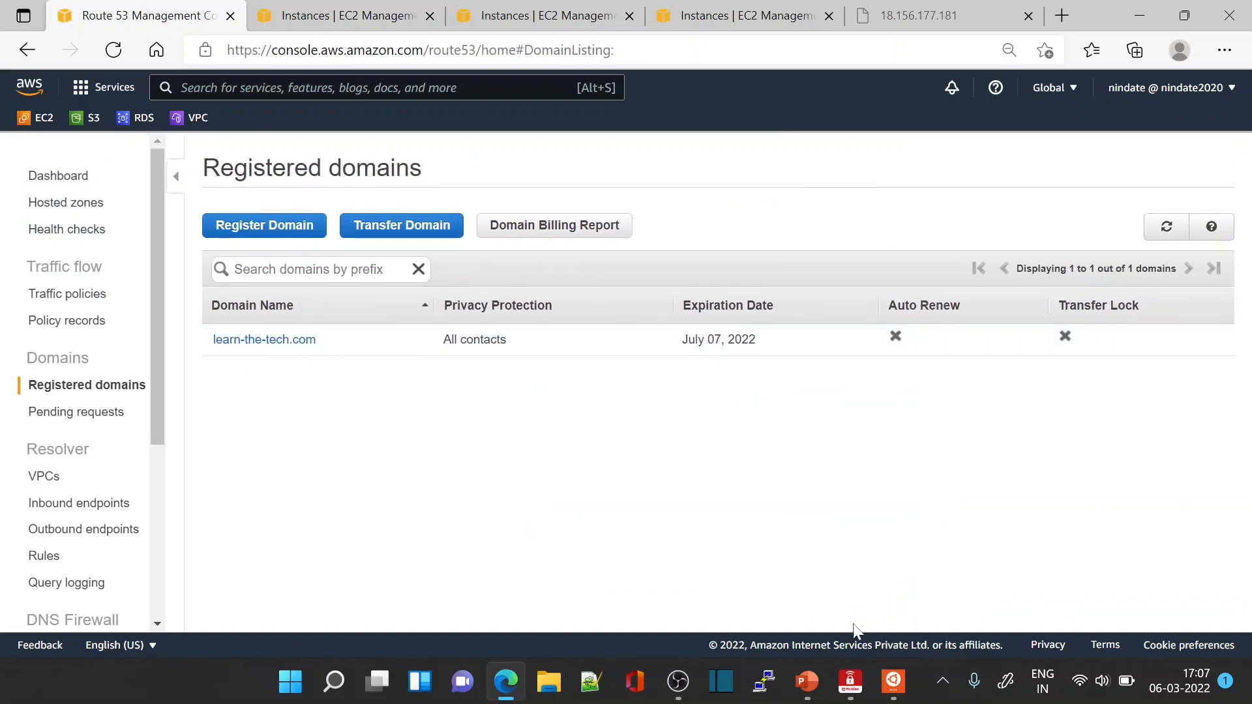
{"action": "key", "text": "alt+Tab"}
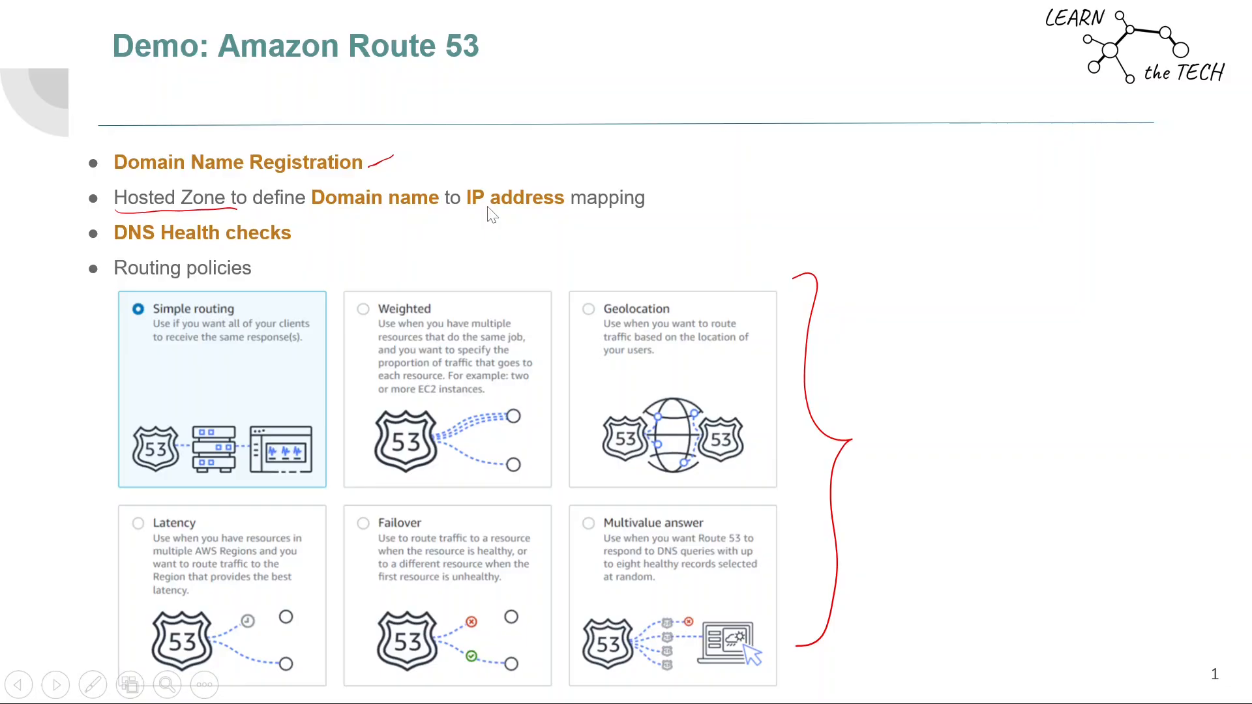
{"action": "key", "text": "alt+Tab"}
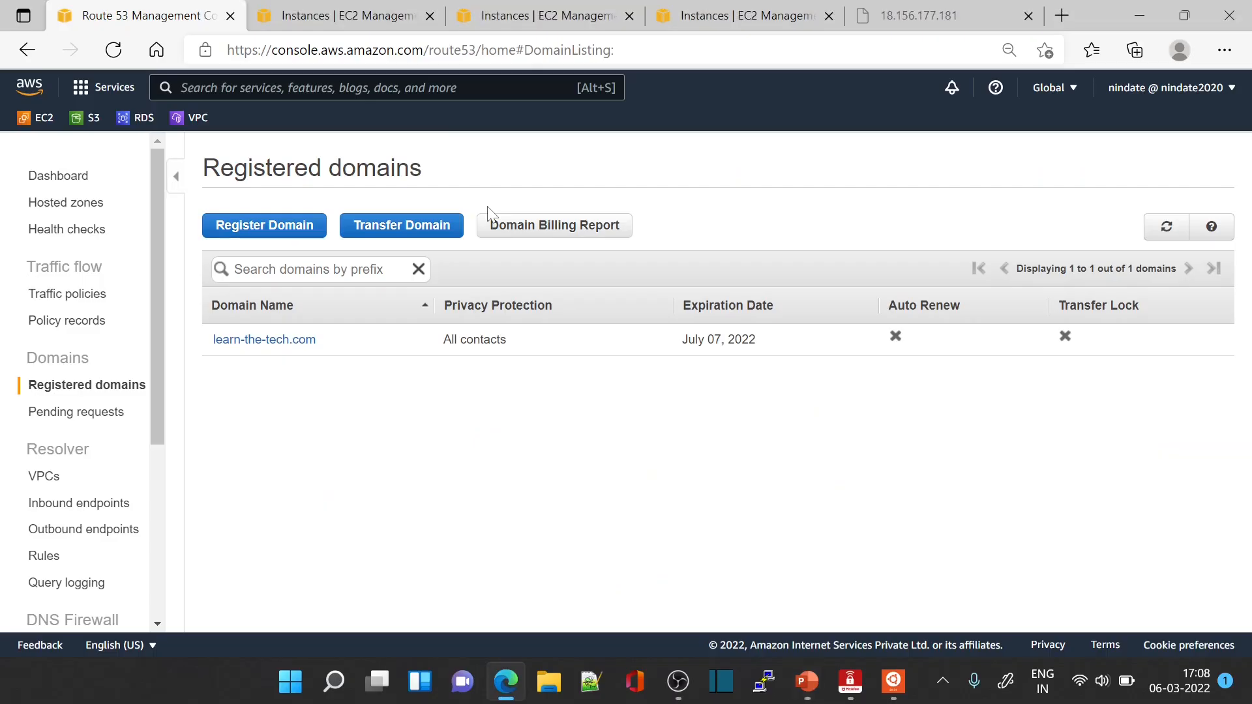
Copy the public IPv4 address from the Mumbai EC2 instance's summary and load it in the open web page tab.
{"action": "left_click", "coordinate": [345, 18]}
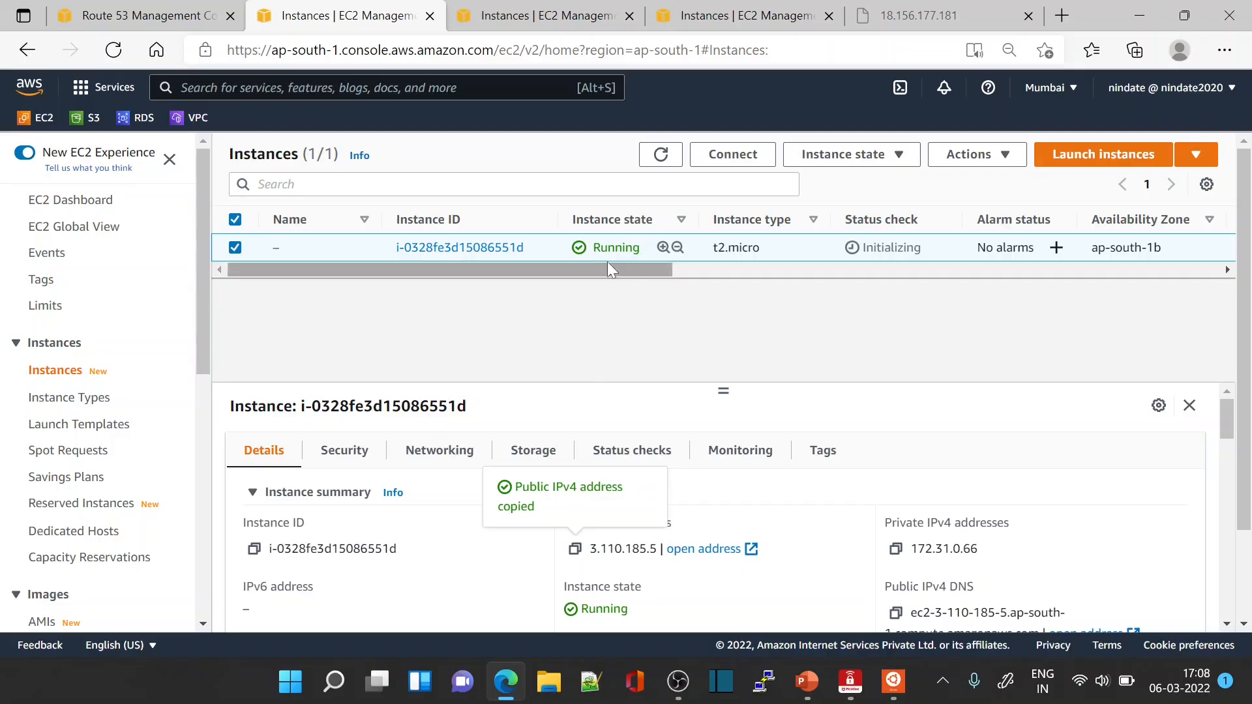
{"action": "left_click", "coordinate": [750, 499]}
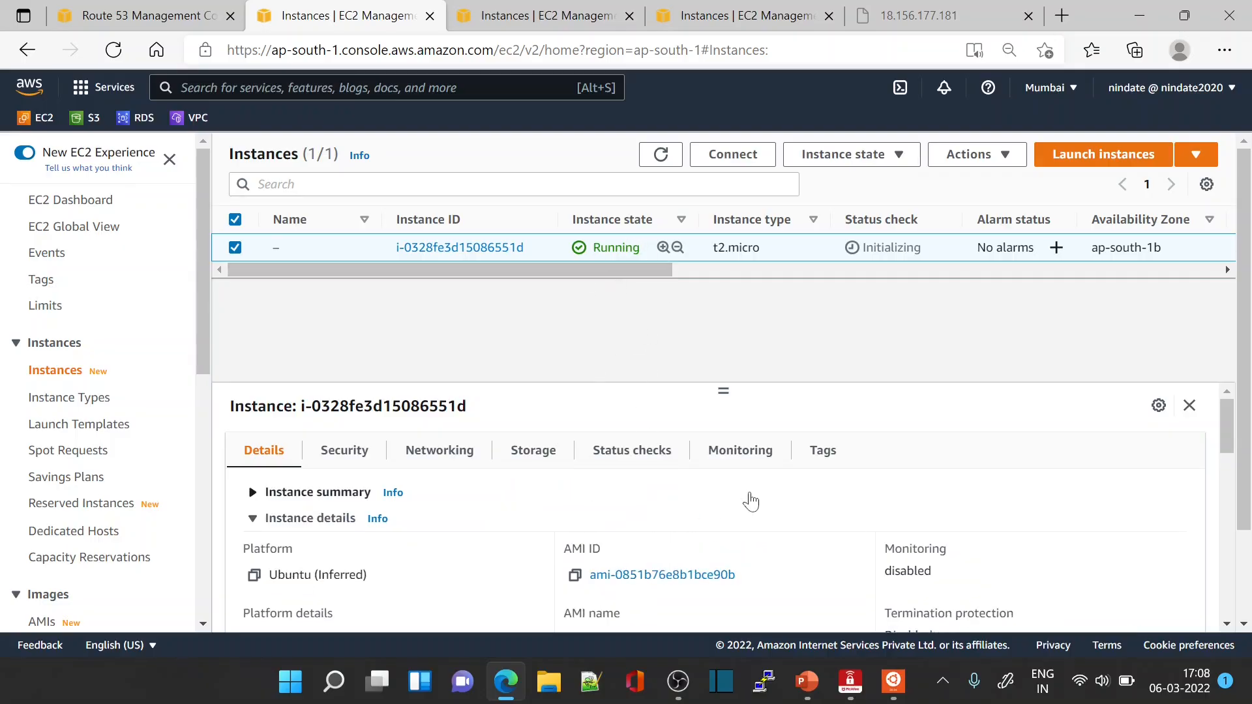
{"action": "left_click", "coordinate": [272, 492]}
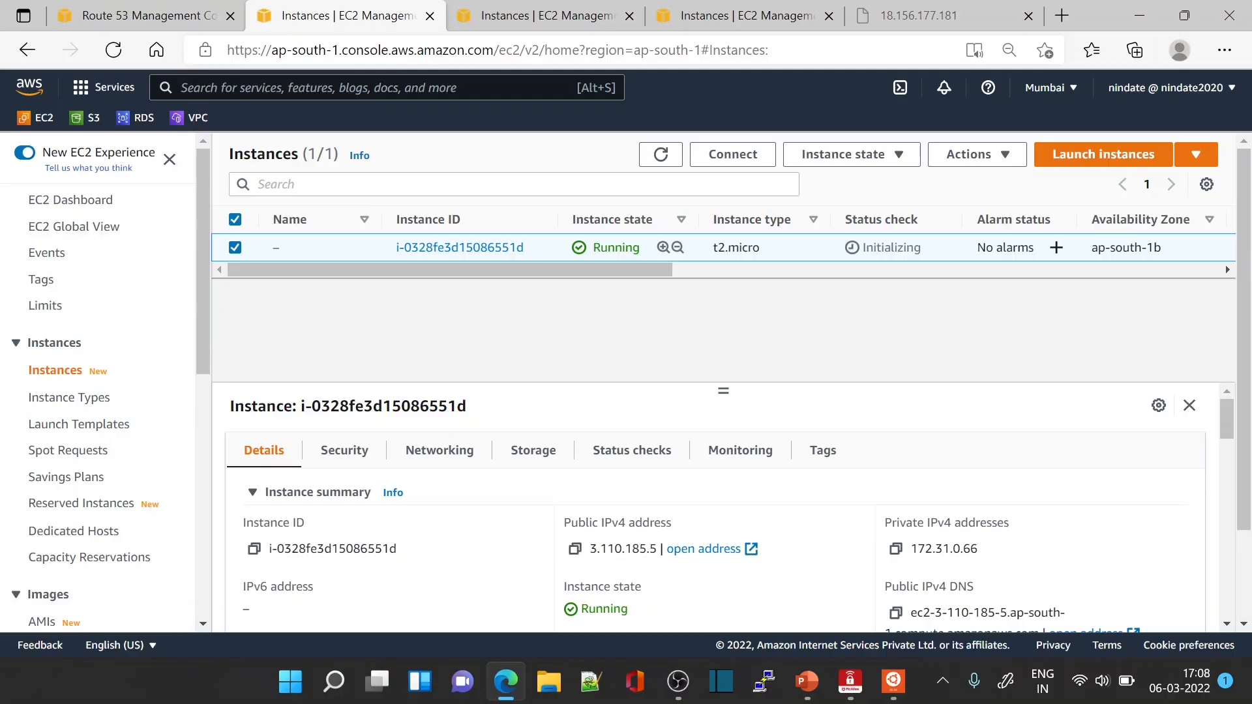
{"action": "scroll", "coordinate": [743, 568], "scroll_direction": "down", "scroll_amount": 1}
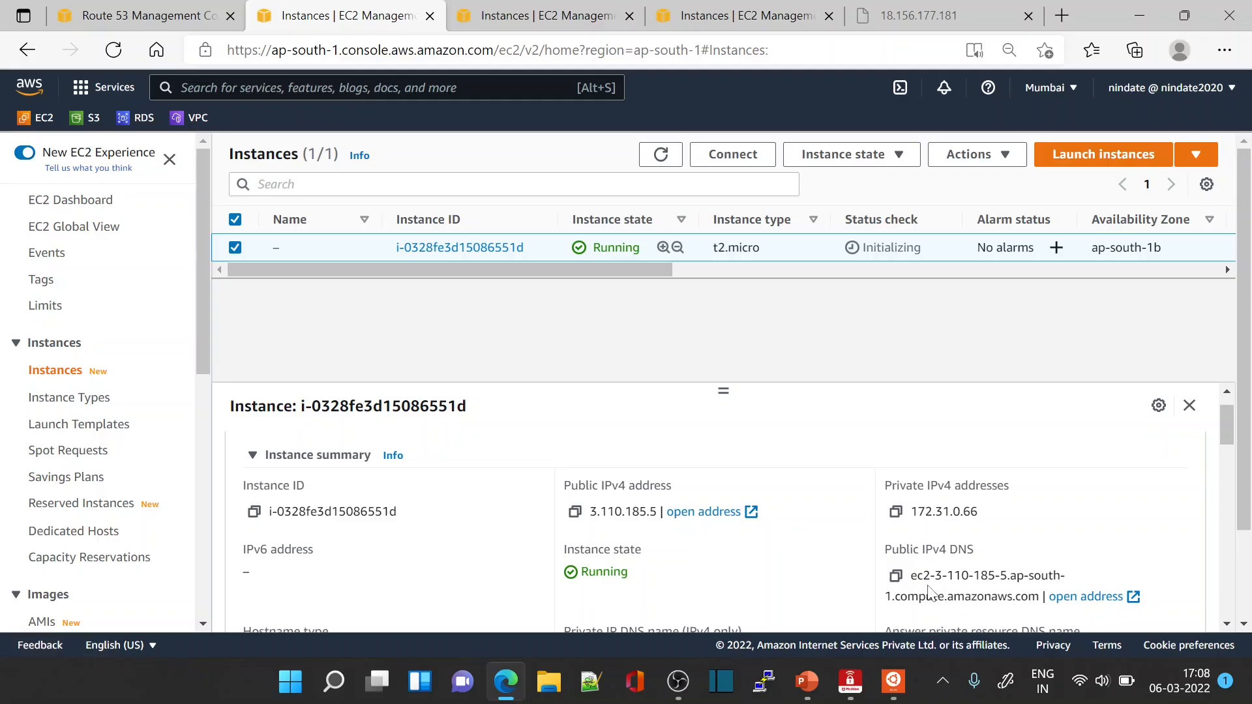
{"action": "left_click", "coordinate": [574, 511]}
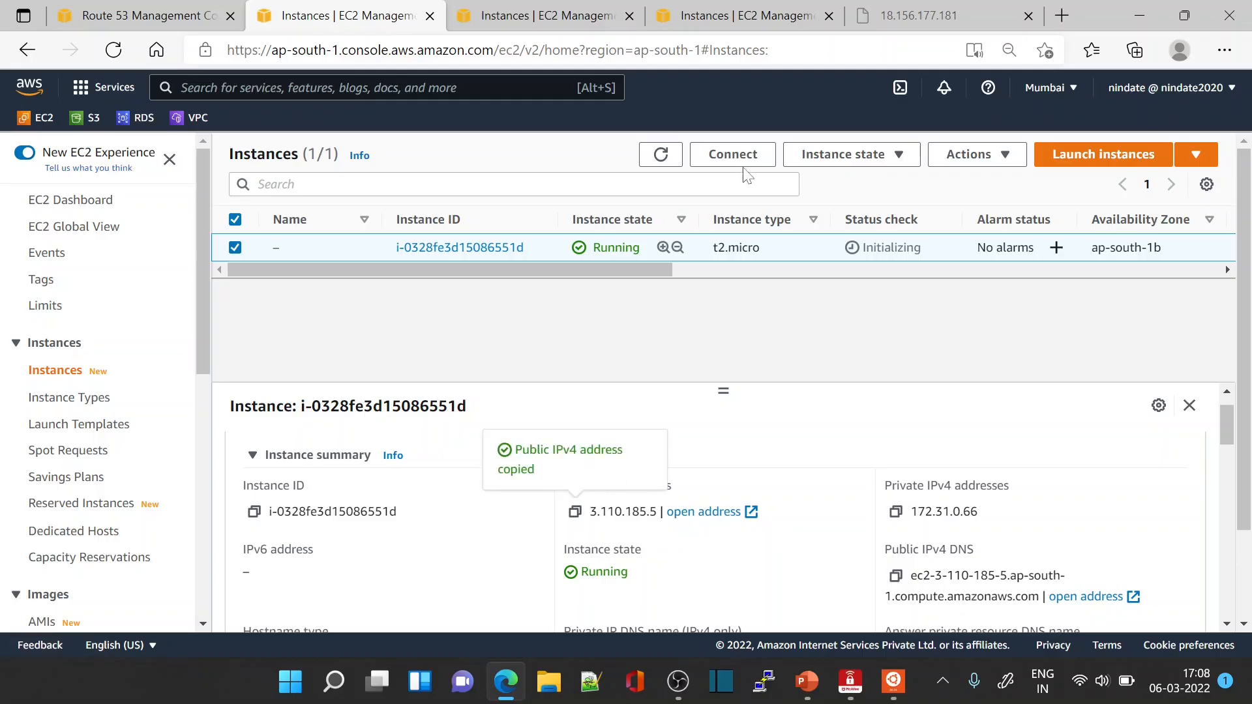
{"action": "left_click", "coordinate": [854, 26]}
{"action": "left_click", "coordinate": [836, 47]}
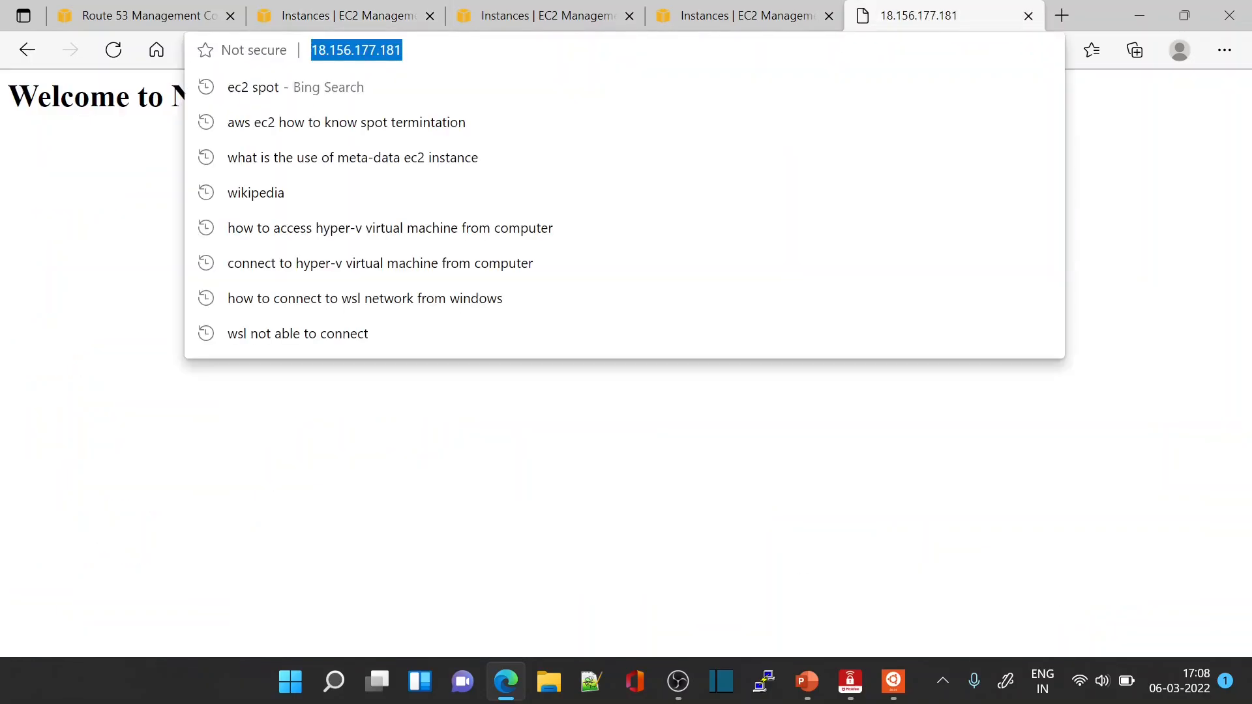
{"action": "key", "text": "ctrl+v"}
{"action": "key", "text": "Return"}
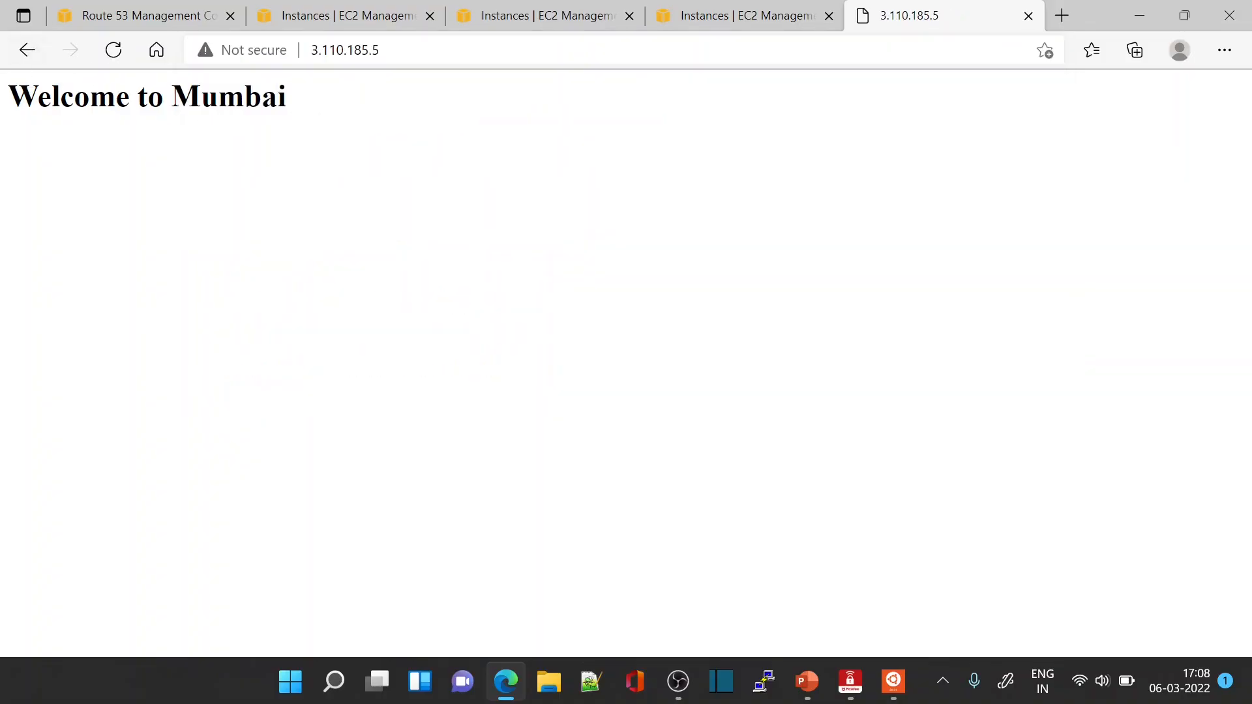
Copy the Mumbai instance's public IPv4 DNS name and load it in the web page tab.
{"action": "left_click", "coordinate": [339, 18]}
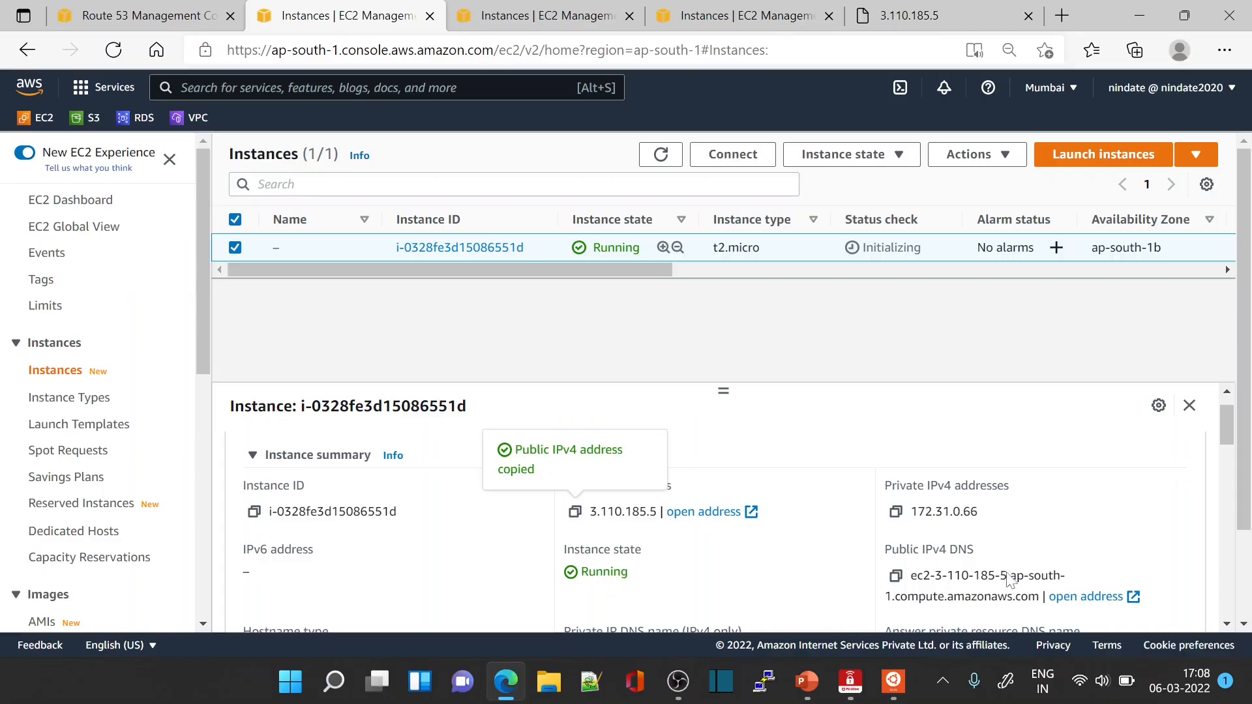
{"action": "left_click", "coordinate": [896, 575]}
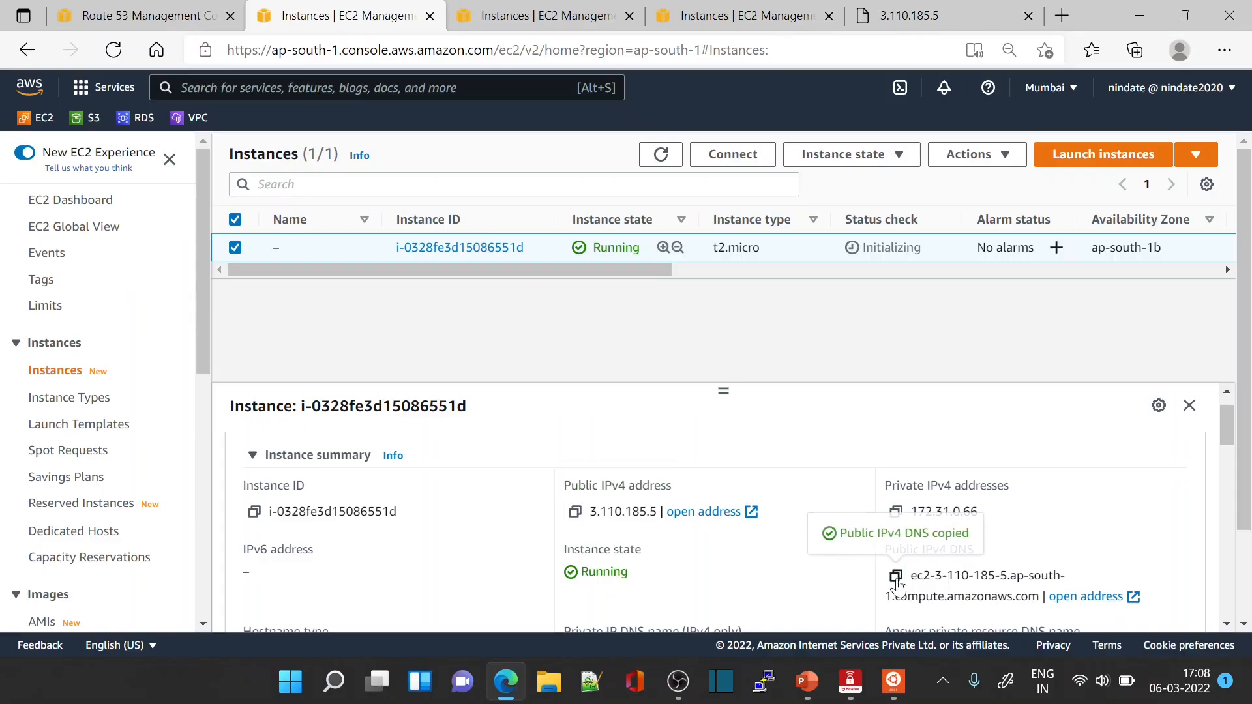
{"action": "left_click", "coordinate": [895, 17]}
{"action": "left_click", "coordinate": [339, 50]}
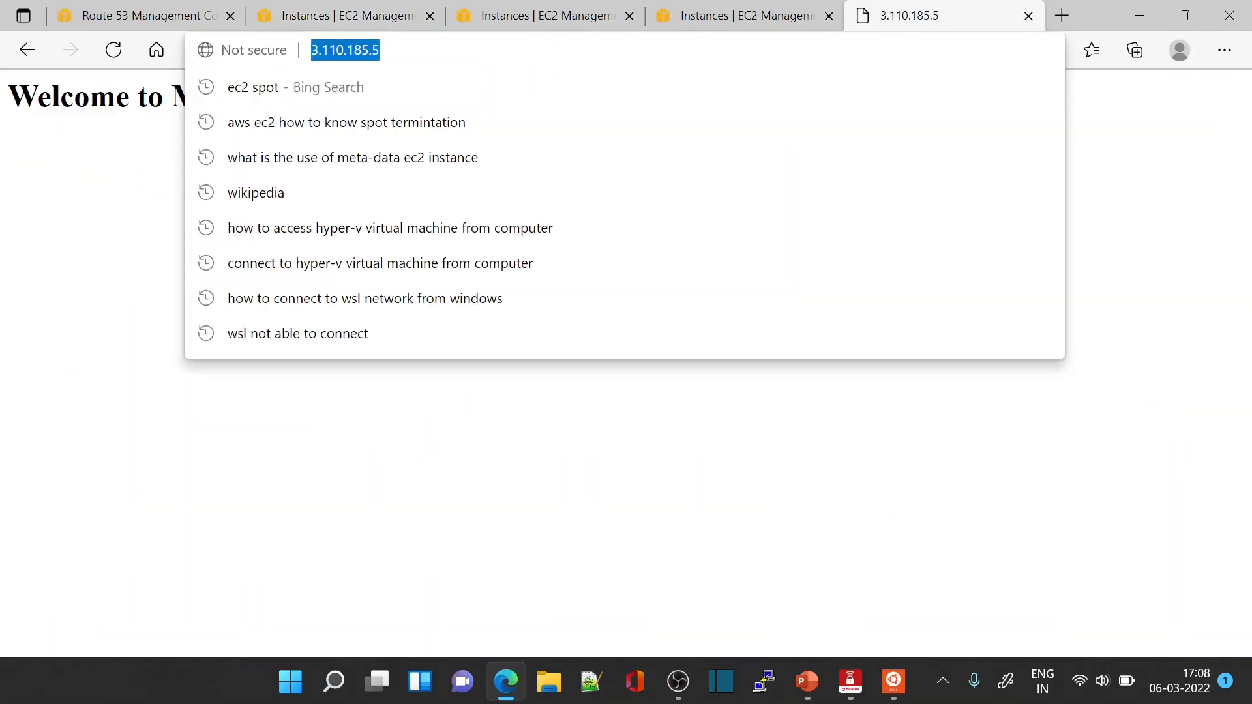
{"action": "key", "text": "ctrl+v"}
{"action": "key", "text": "Return"}
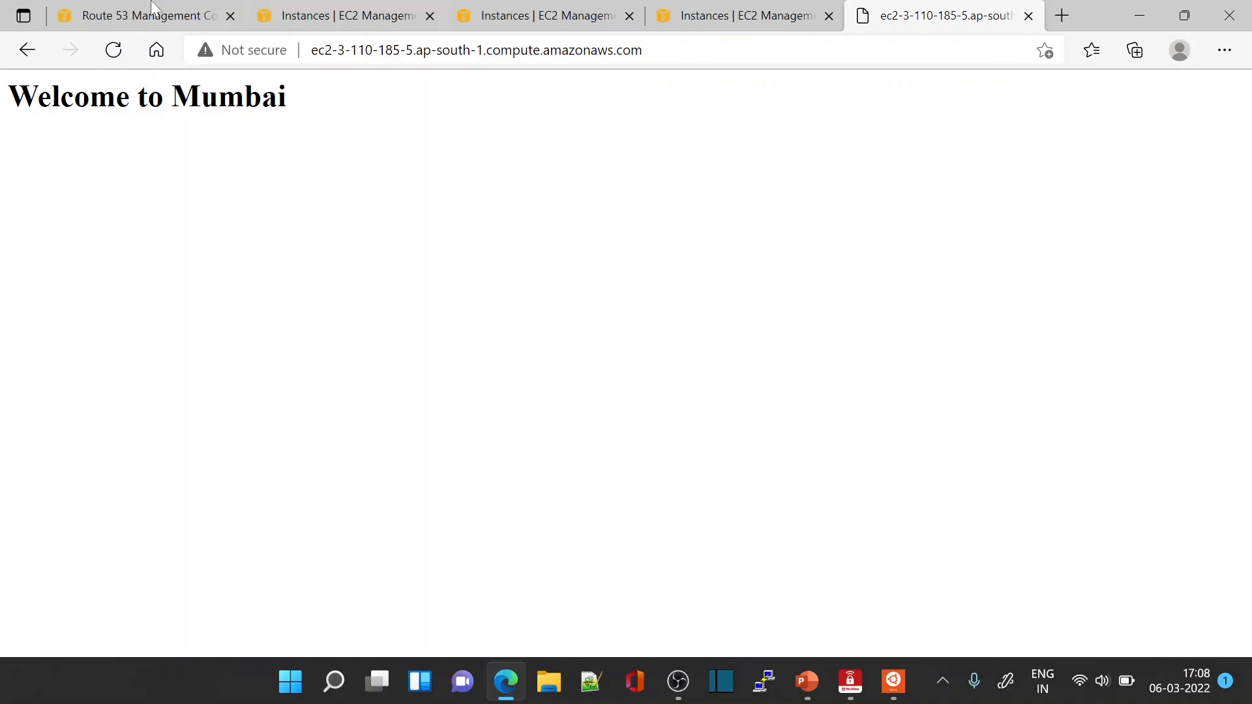
Open the learn-the-tech.com hosted zone in Route 53 and highlight the name servers of its NS record.
{"action": "left_click", "coordinate": [131, 14]}
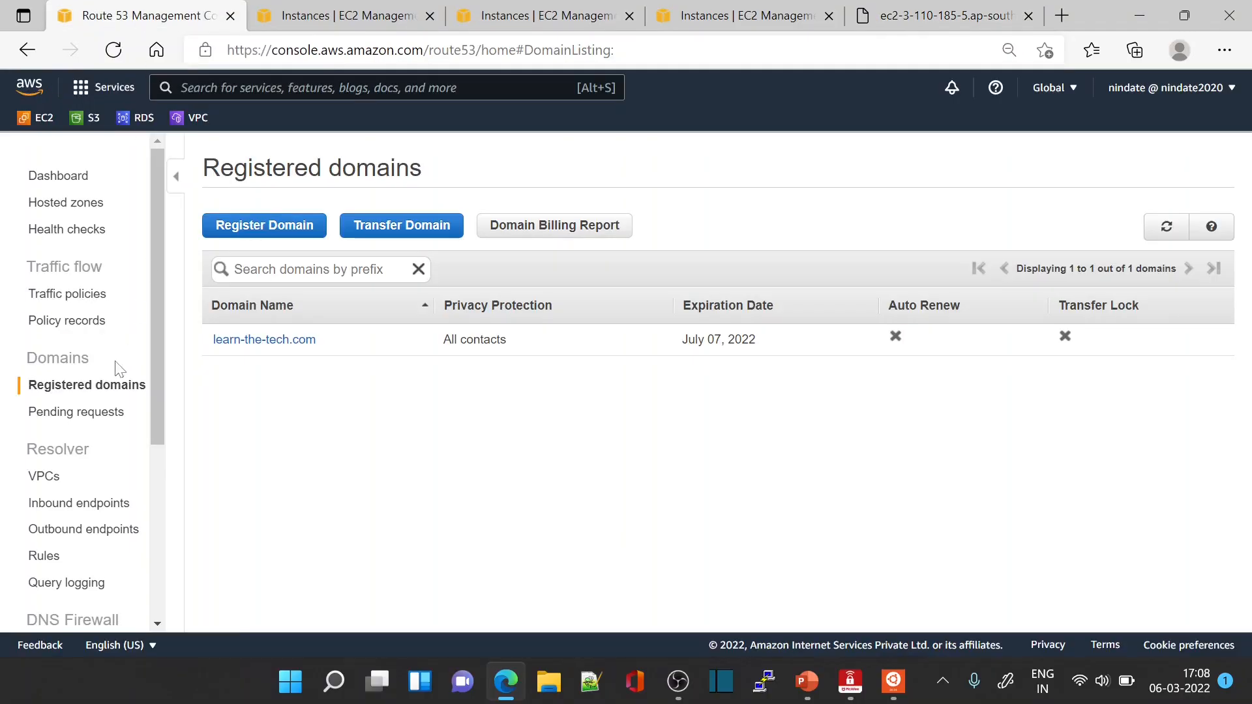
{"action": "left_click", "coordinate": [65, 206]}
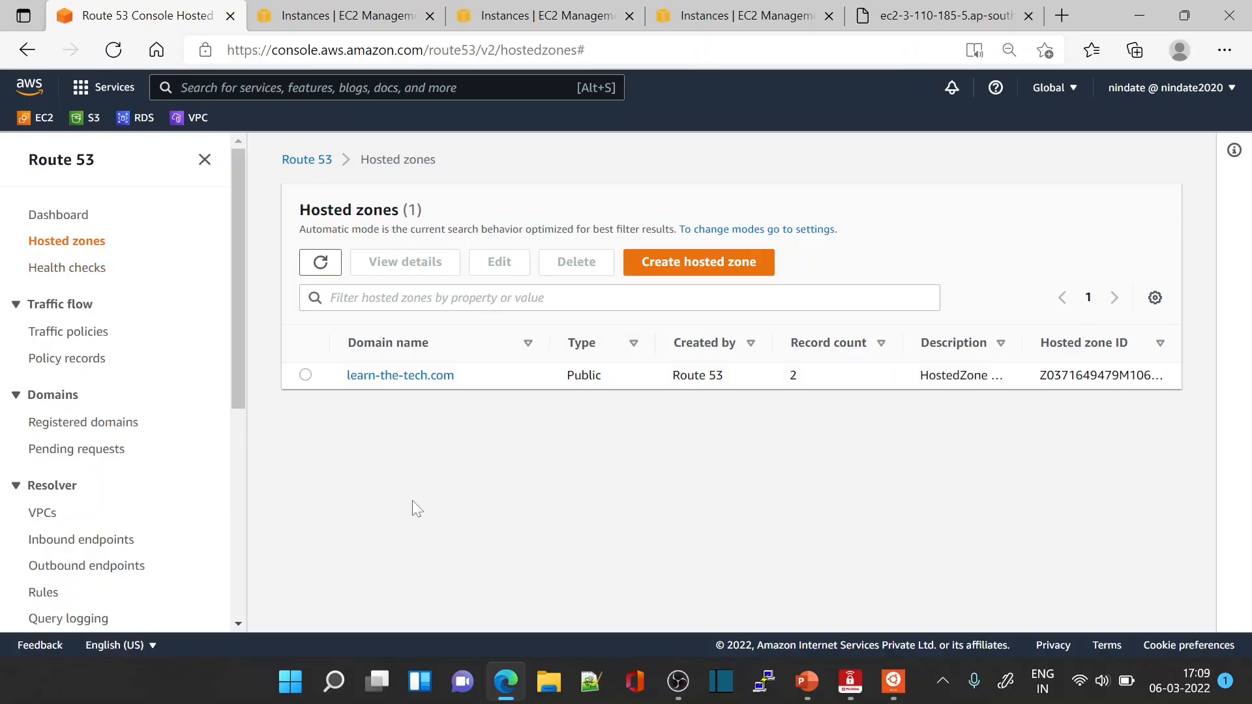
{"action": "left_click", "coordinate": [400, 377]}
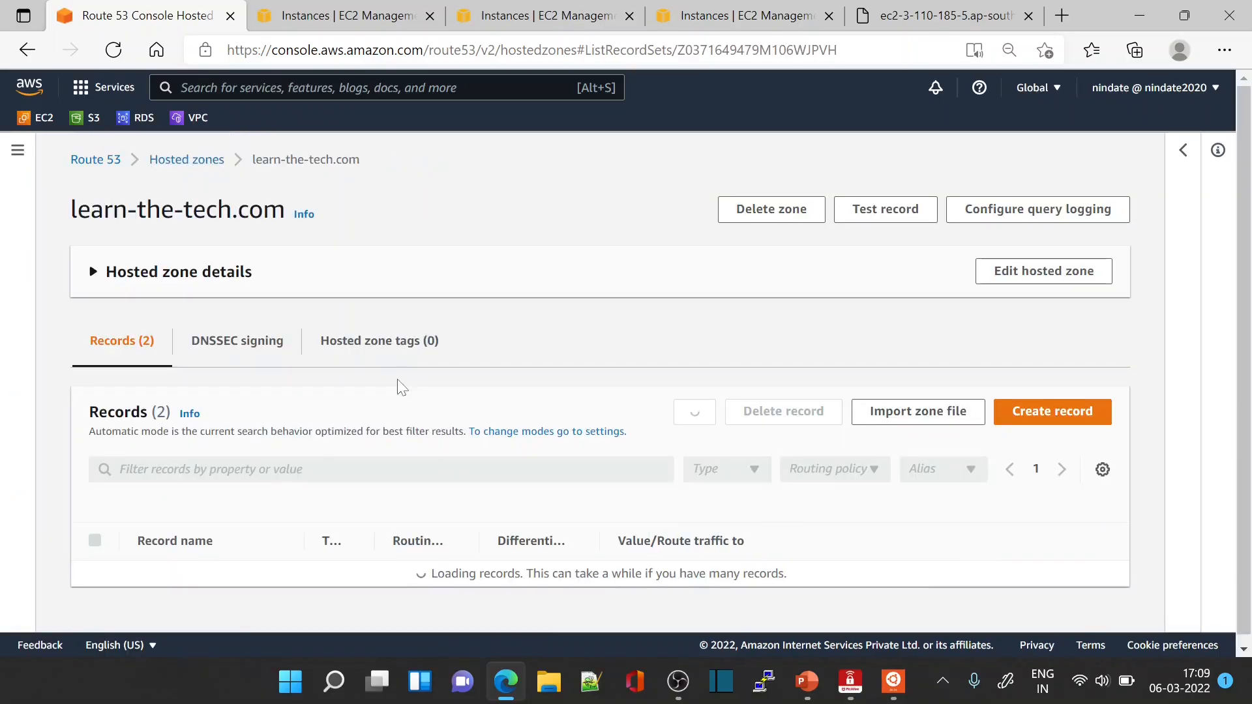
{"action": "scroll", "coordinate": [550, 522], "scroll_direction": "down", "scroll_amount": 1}
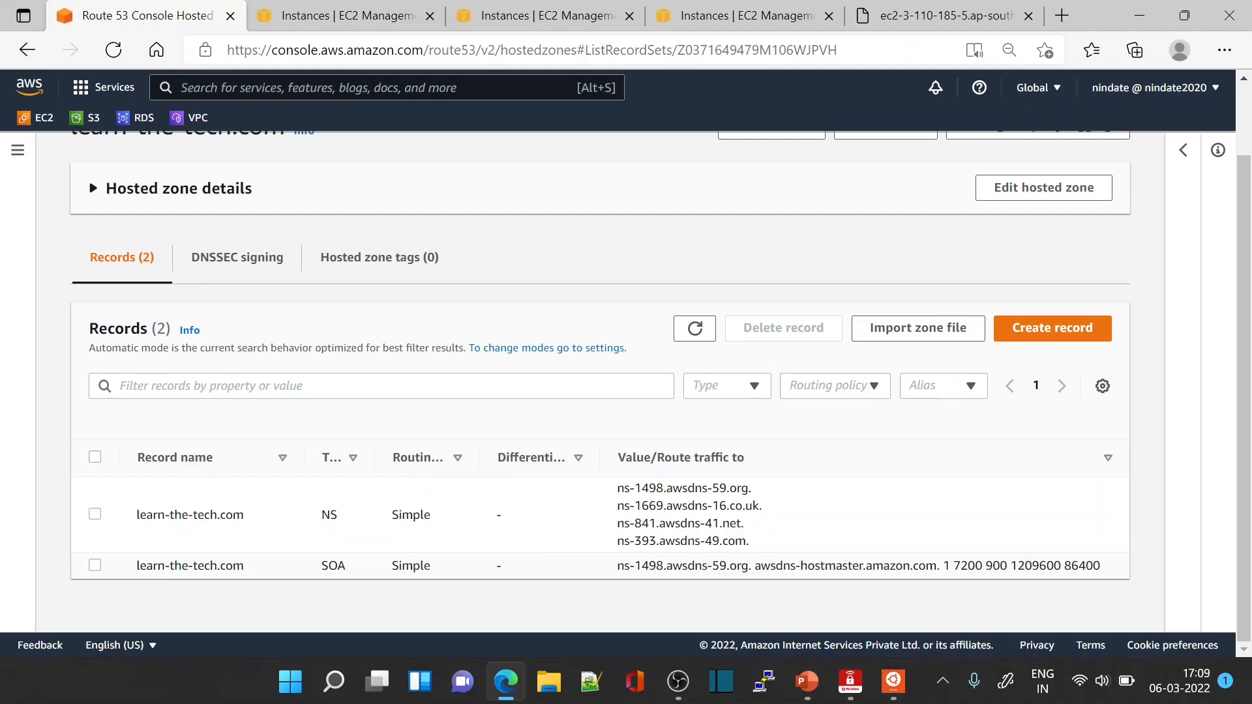
{"action": "left_click_drag", "start_coordinate": [616, 486], "coordinate": [746, 542]}
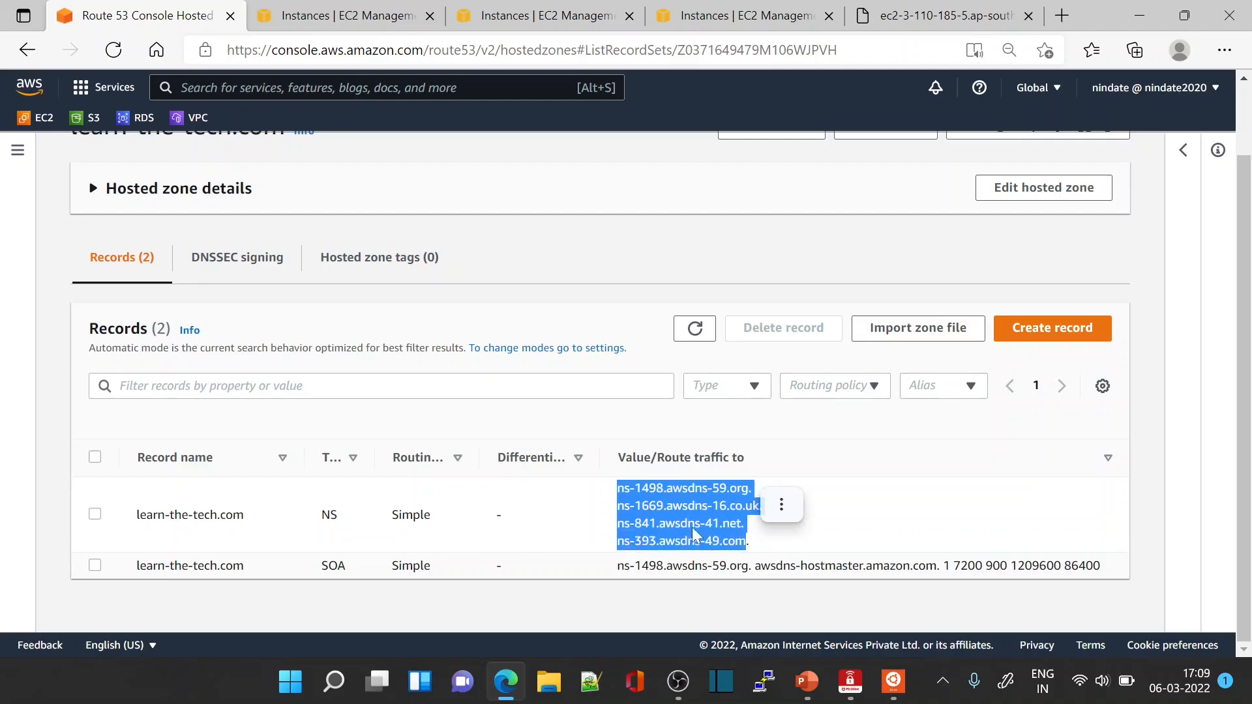
Copy the NS record's highlighted name servers and look at the Mumbai EC2 instance's public address details.
{"action": "key", "text": "ctrl+c"}
{"action": "left_click", "coordinate": [662, 507]}
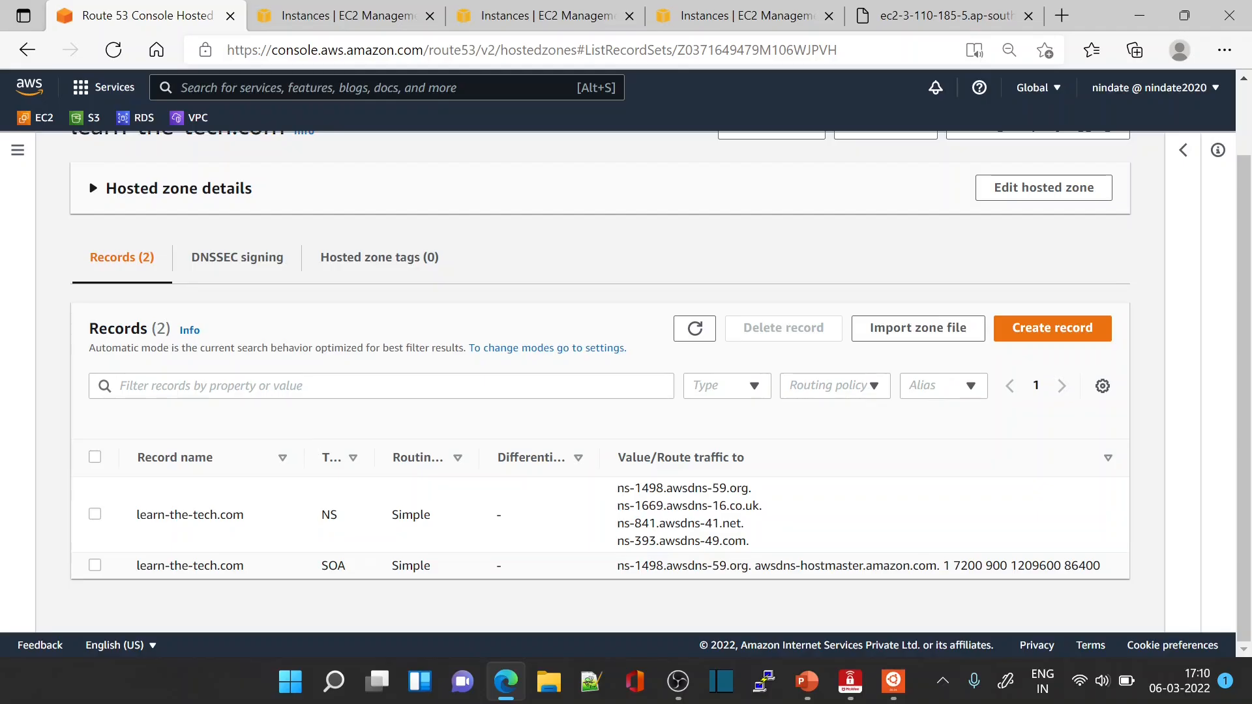
{"action": "left_click", "coordinate": [393, 17]}
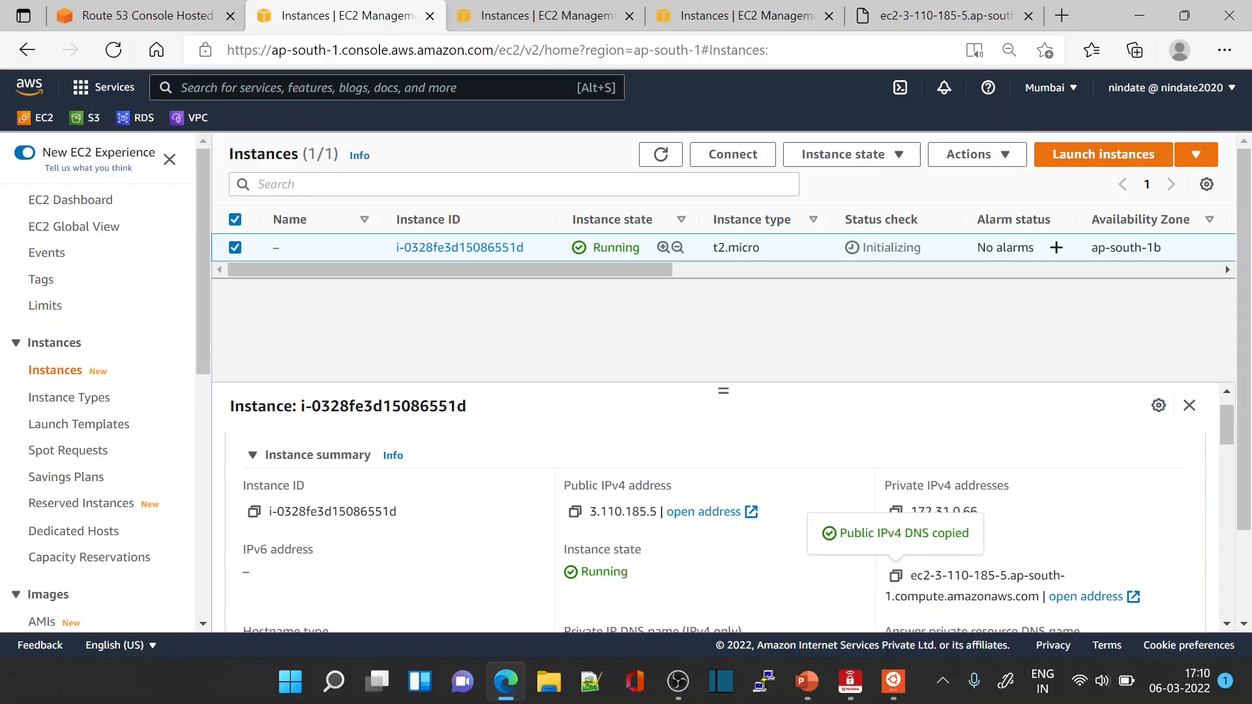
{"action": "left_click", "coordinate": [187, 19]}
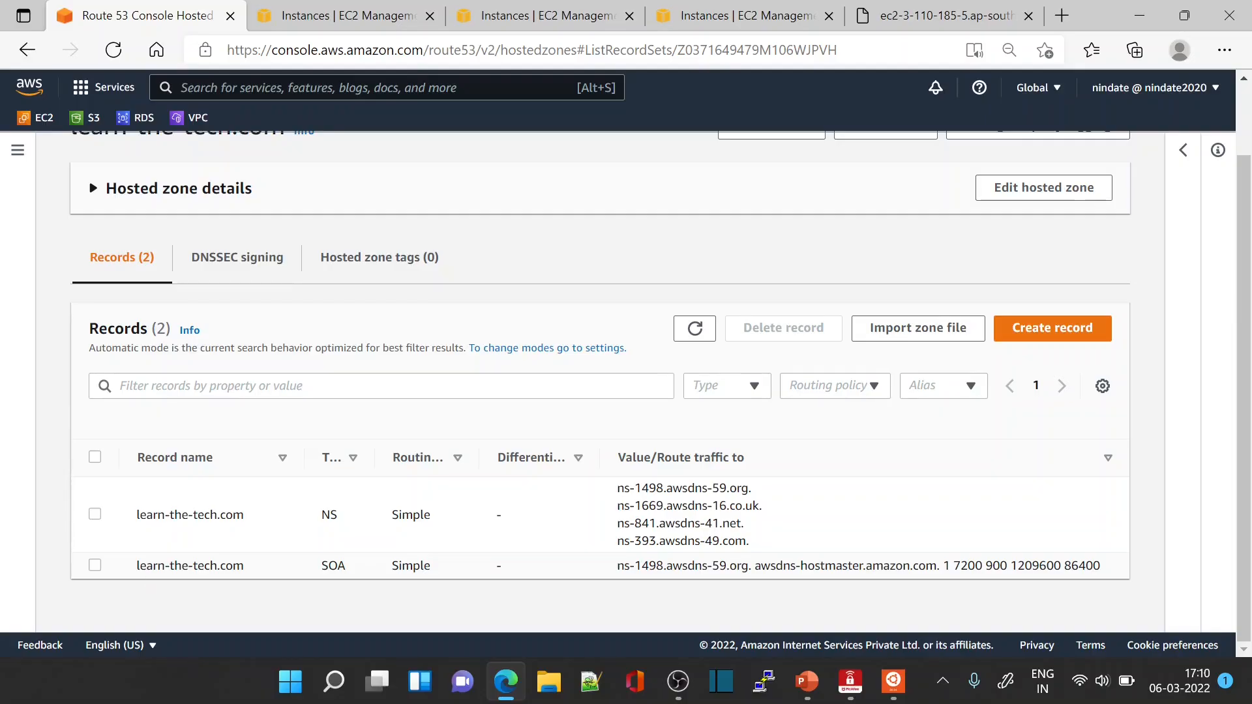
Start a new record in the learn-the-tech.com hosted zone, look over the routing policies and switch to quick create.
{"action": "left_click", "coordinate": [1055, 334]}
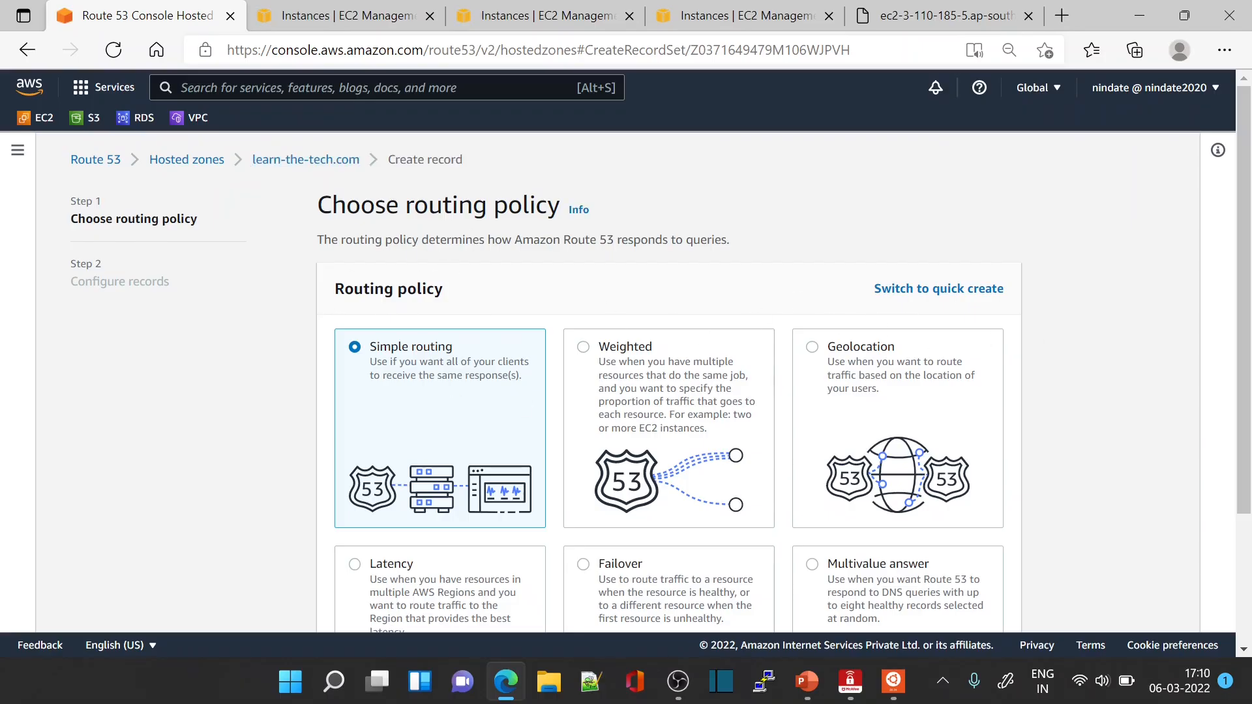
{"action": "scroll", "coordinate": [494, 439], "scroll_direction": "down", "scroll_amount": 3}
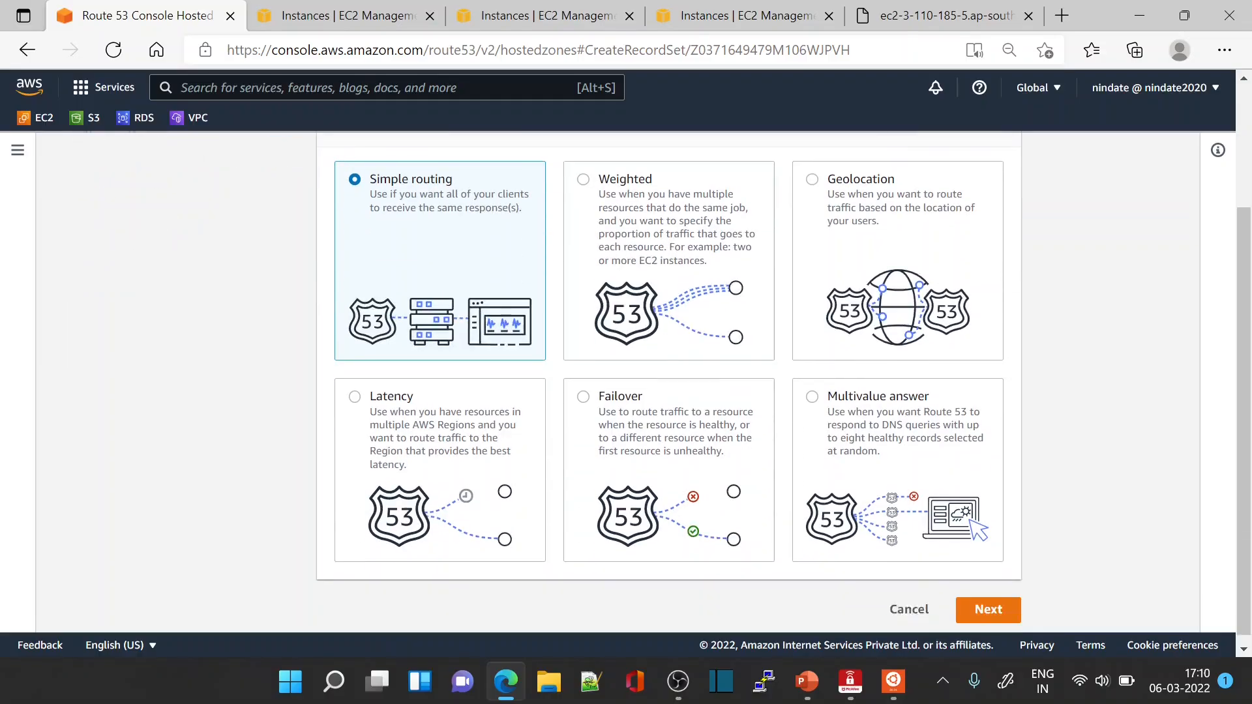
{"action": "scroll", "coordinate": [672, 466], "scroll_direction": "up", "scroll_amount": 1}
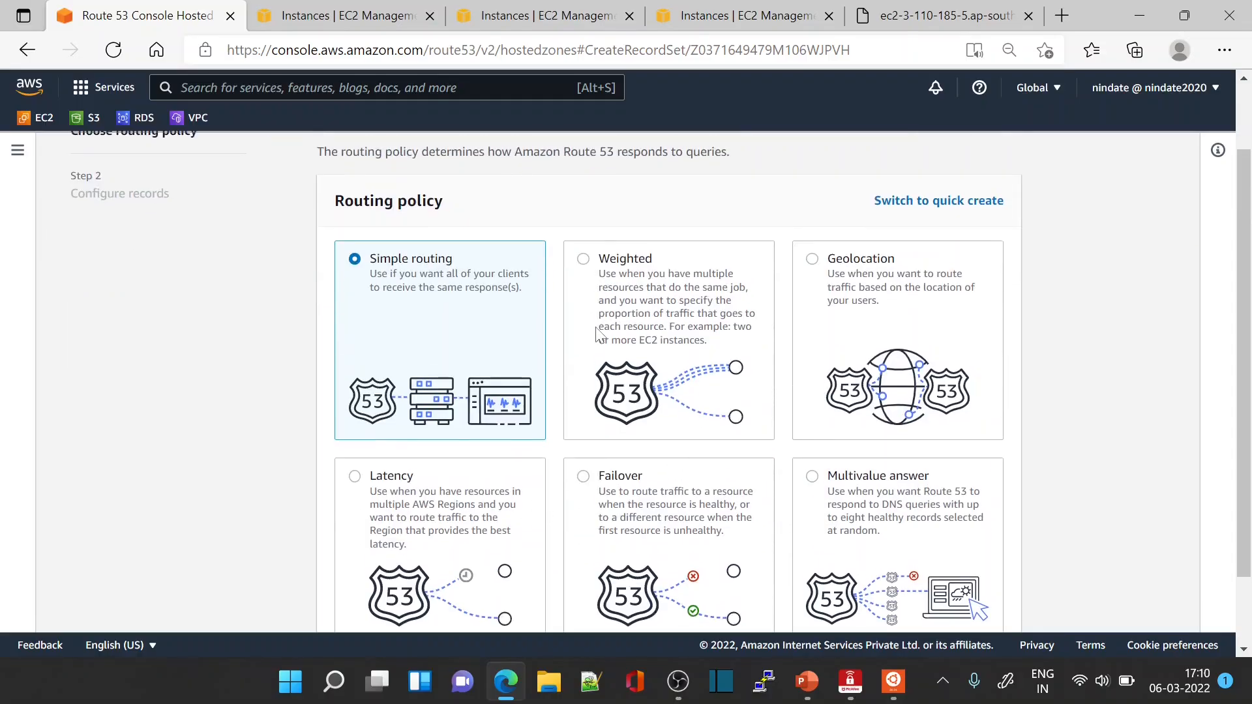
{"action": "scroll", "coordinate": [600, 329], "scroll_direction": "up", "scroll_amount": 1}
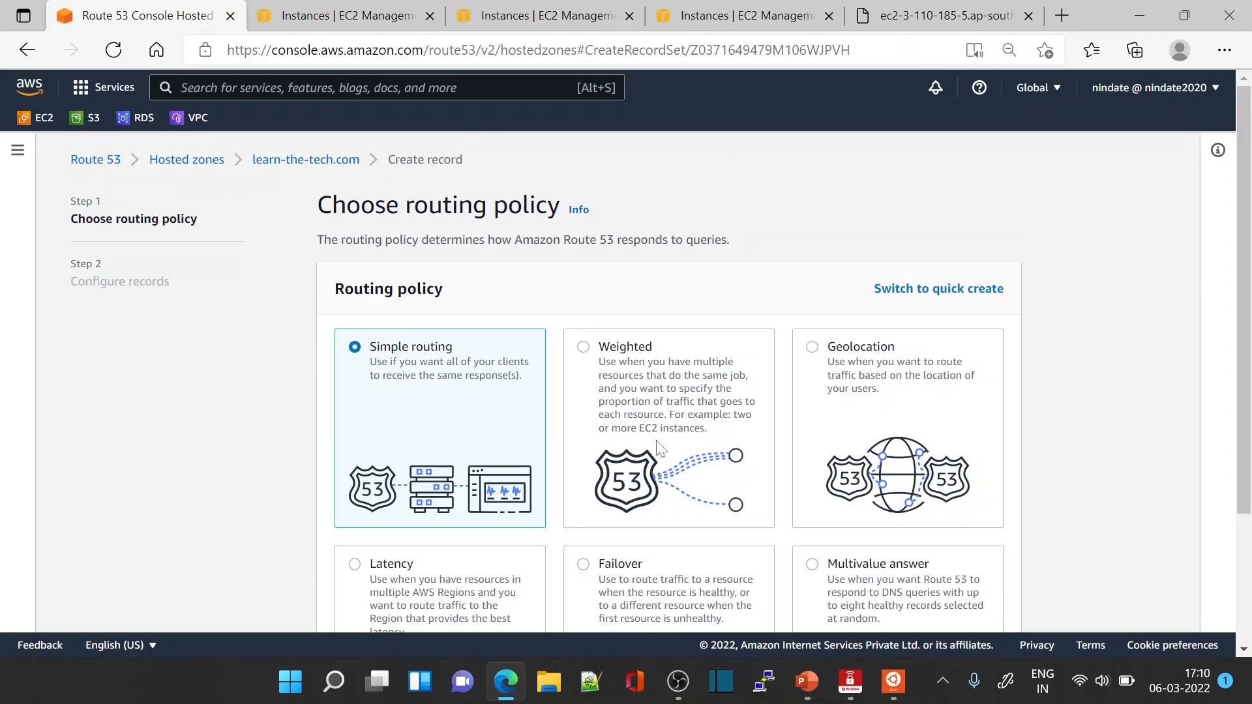
{"action": "scroll", "coordinate": [722, 455], "scroll_direction": "down", "scroll_amount": 2}
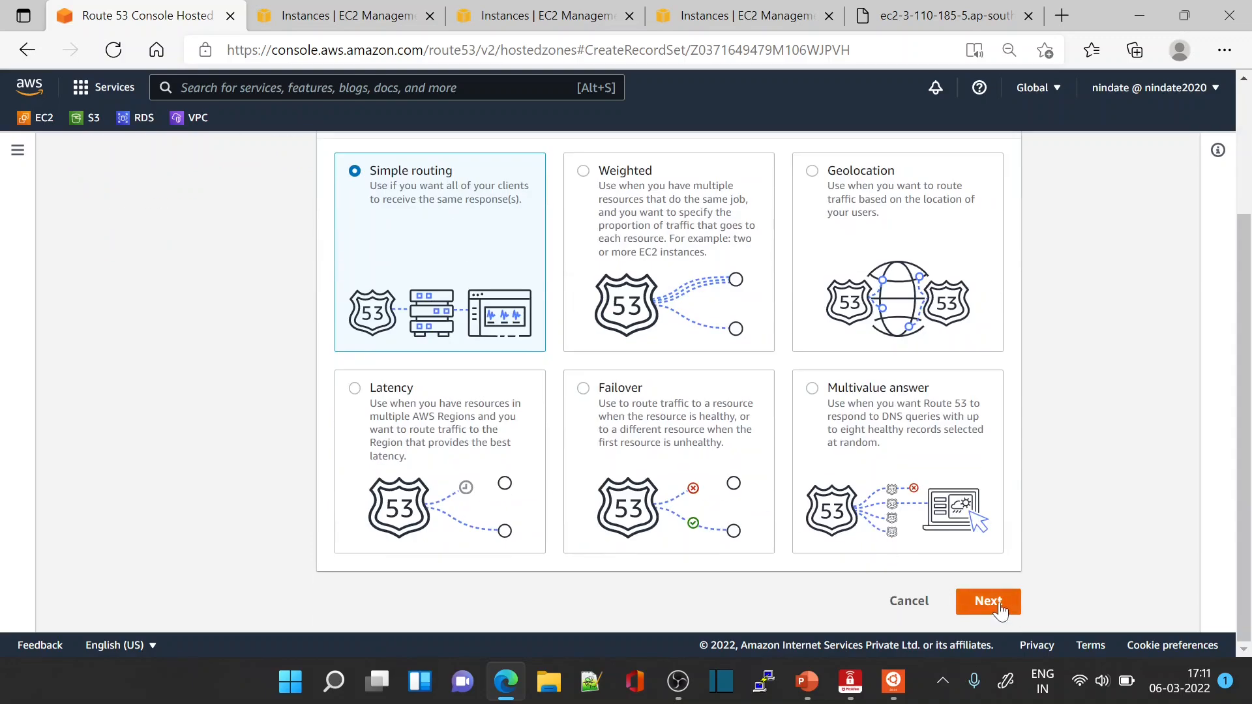
{"action": "scroll", "coordinate": [821, 407], "scroll_direction": "up", "scroll_amount": 2}
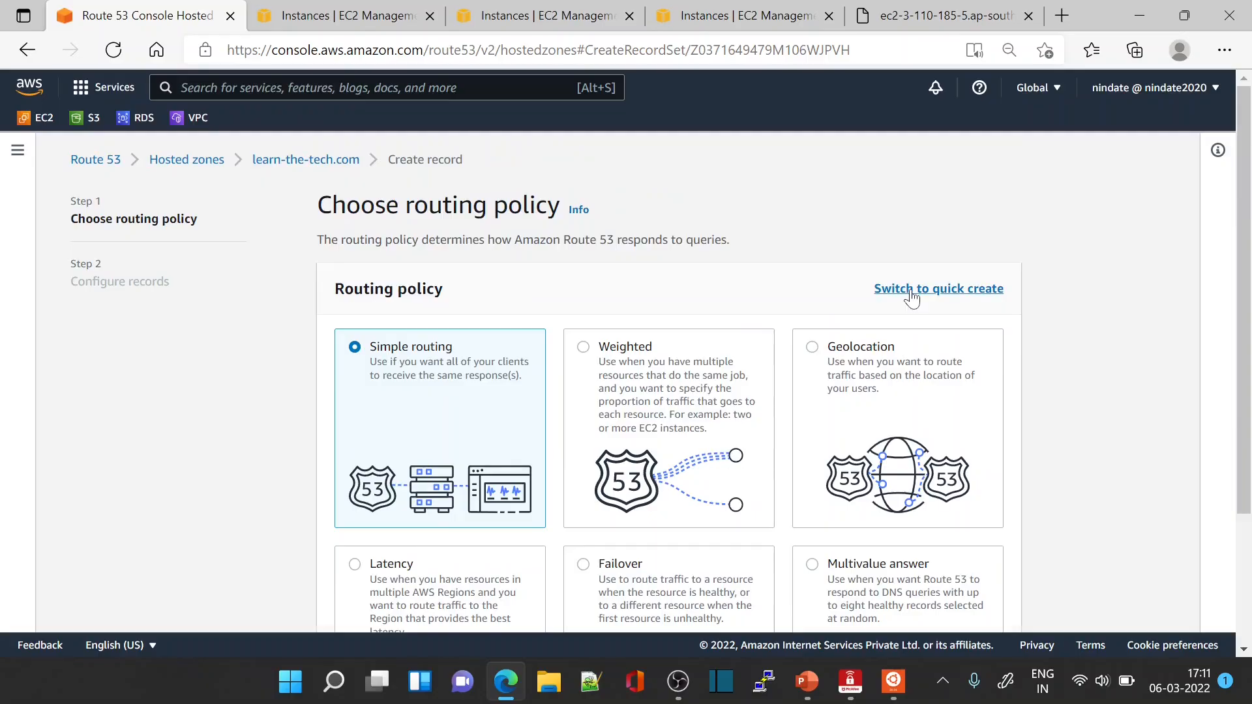
{"action": "left_click", "coordinate": [913, 290]}
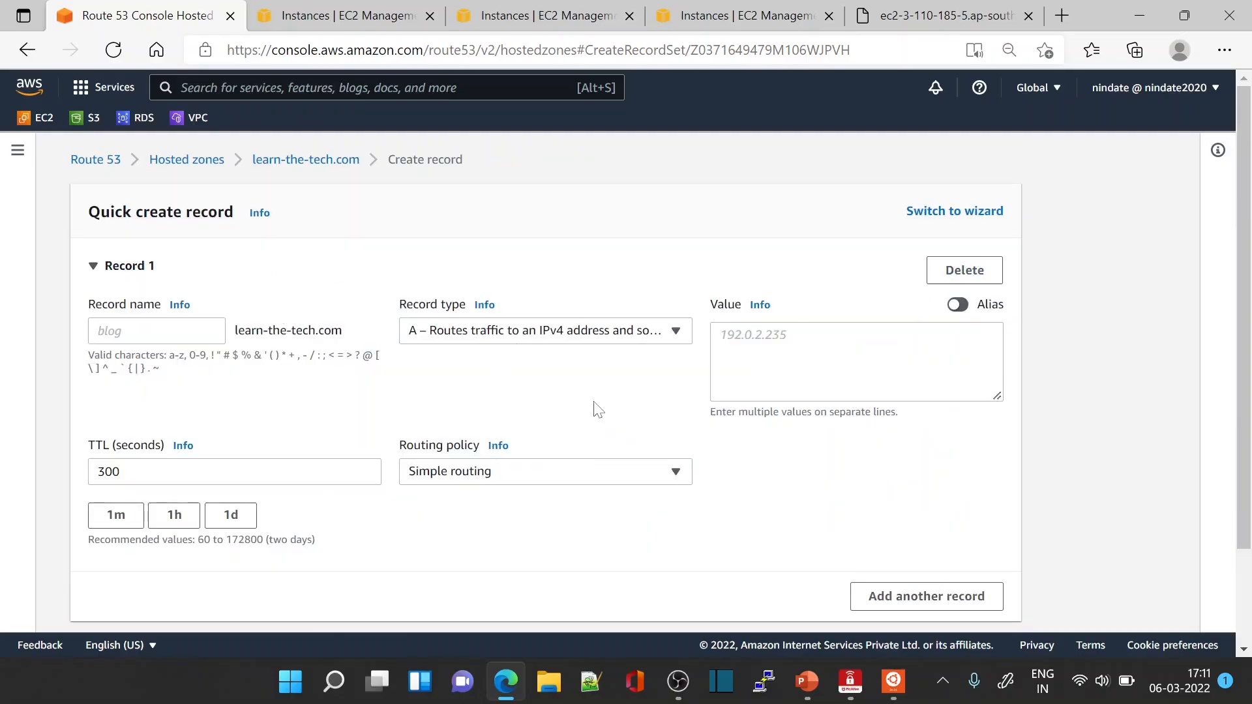
Enter www as the record name for the new learn-the-tech.com record.
{"action": "scroll", "coordinate": [581, 518], "scroll_direction": "down", "scroll_amount": 2}
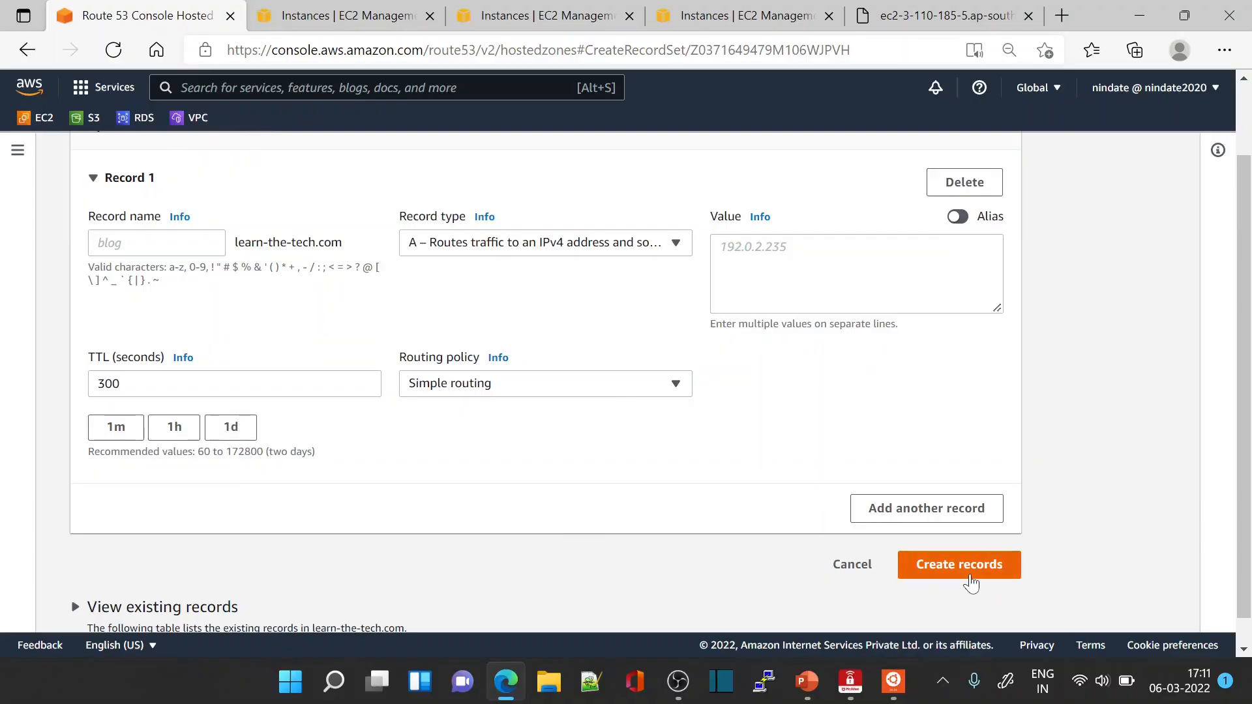
{"action": "scroll", "coordinate": [555, 404], "scroll_direction": "up", "scroll_amount": 2}
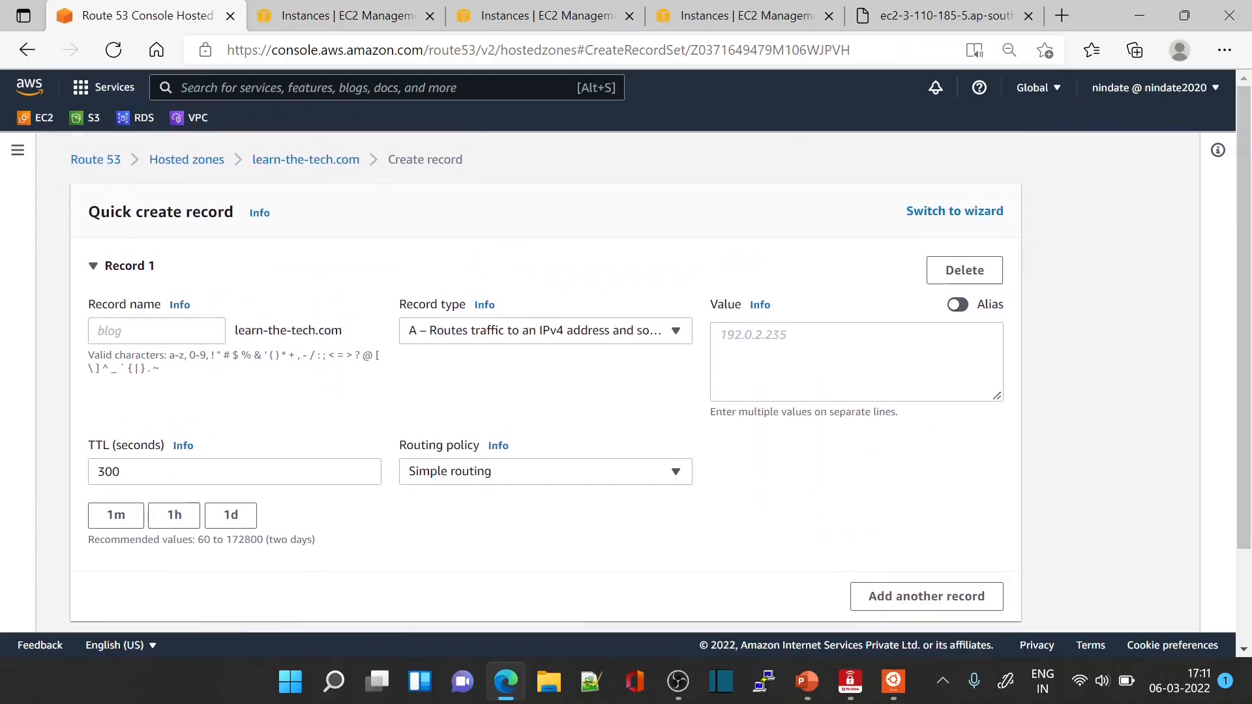
{"action": "left_click", "coordinate": [157, 331]}
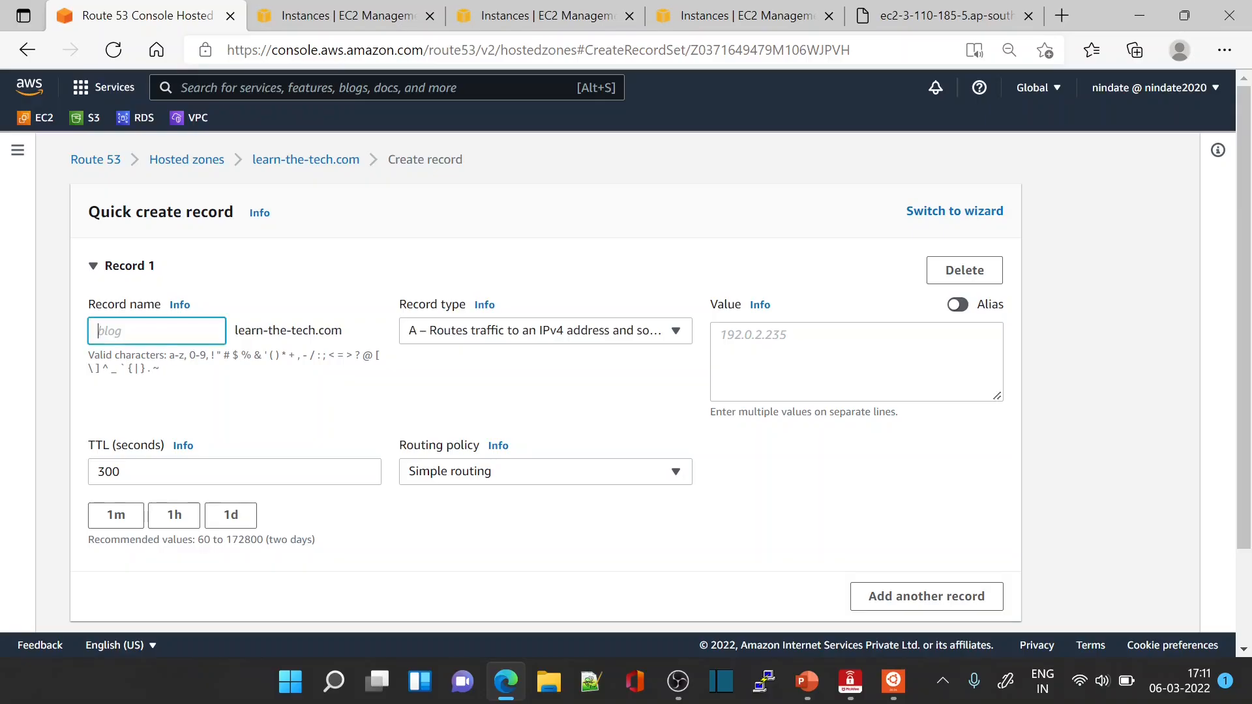
{"action": "type", "text": "www"}
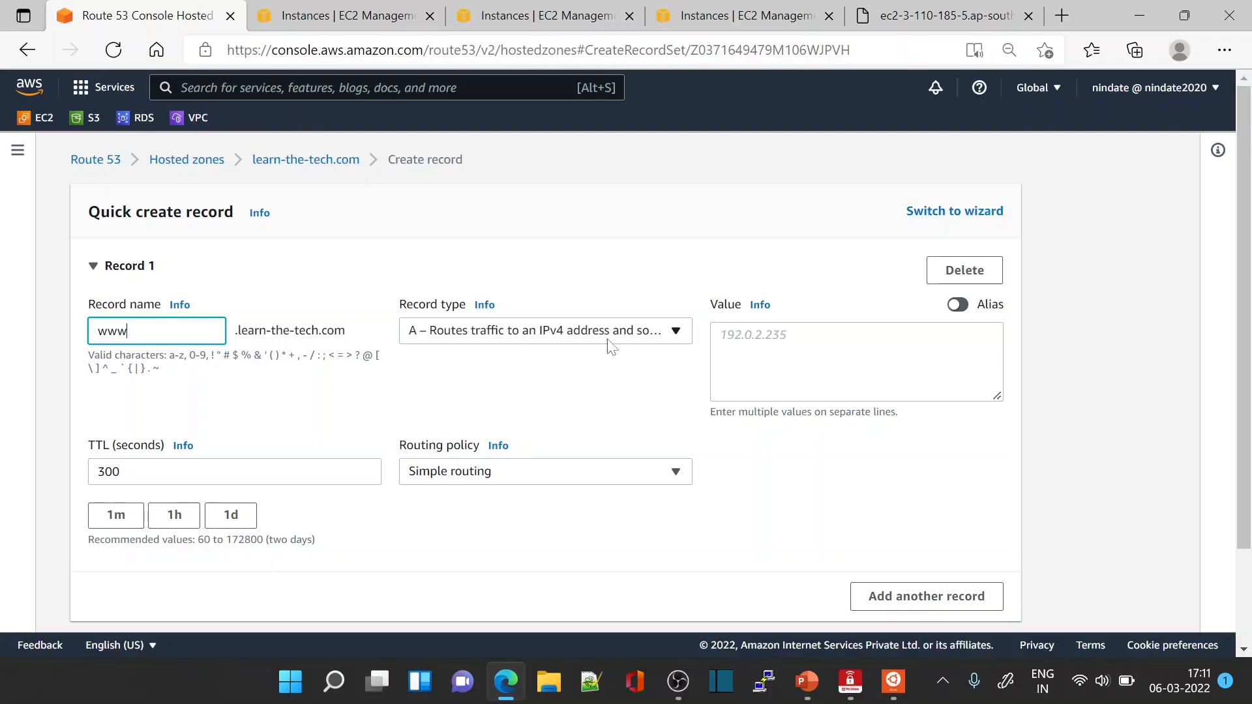
Copy the Mumbai instance's public IPv4 address, 3.110.185.5, into the www record's value.
{"action": "left_click", "coordinate": [369, 18]}
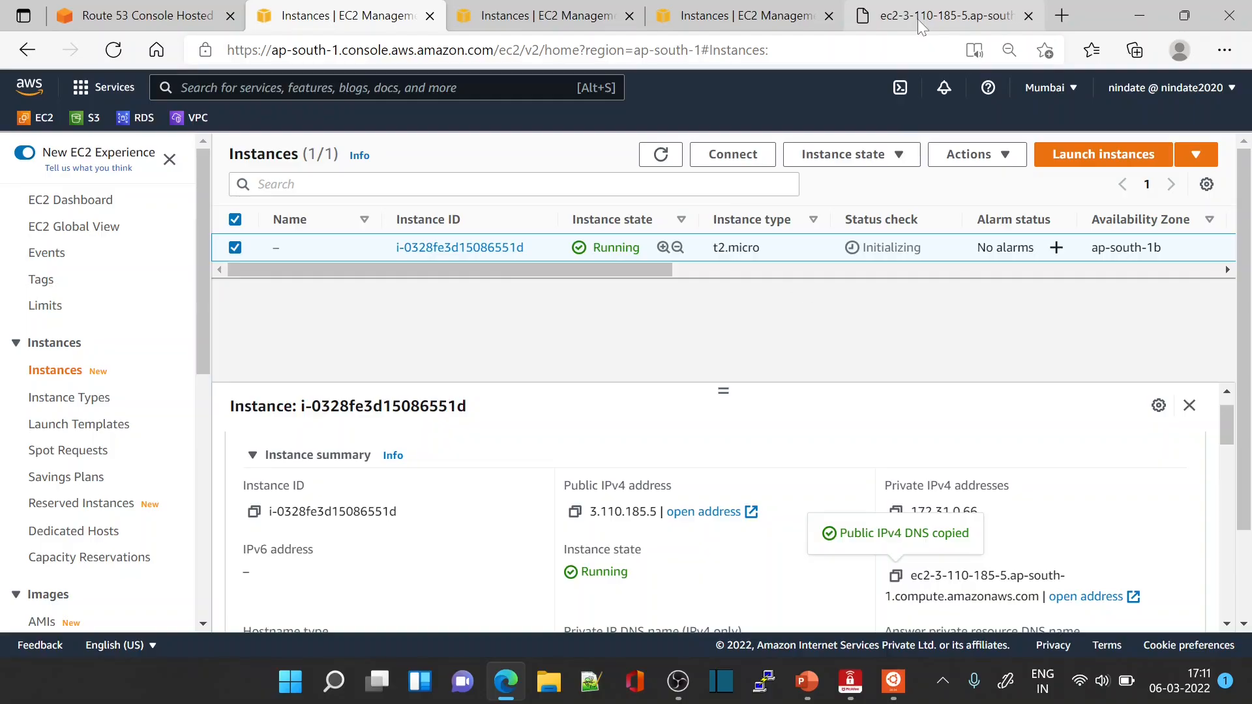
{"action": "left_click", "coordinate": [576, 520]}
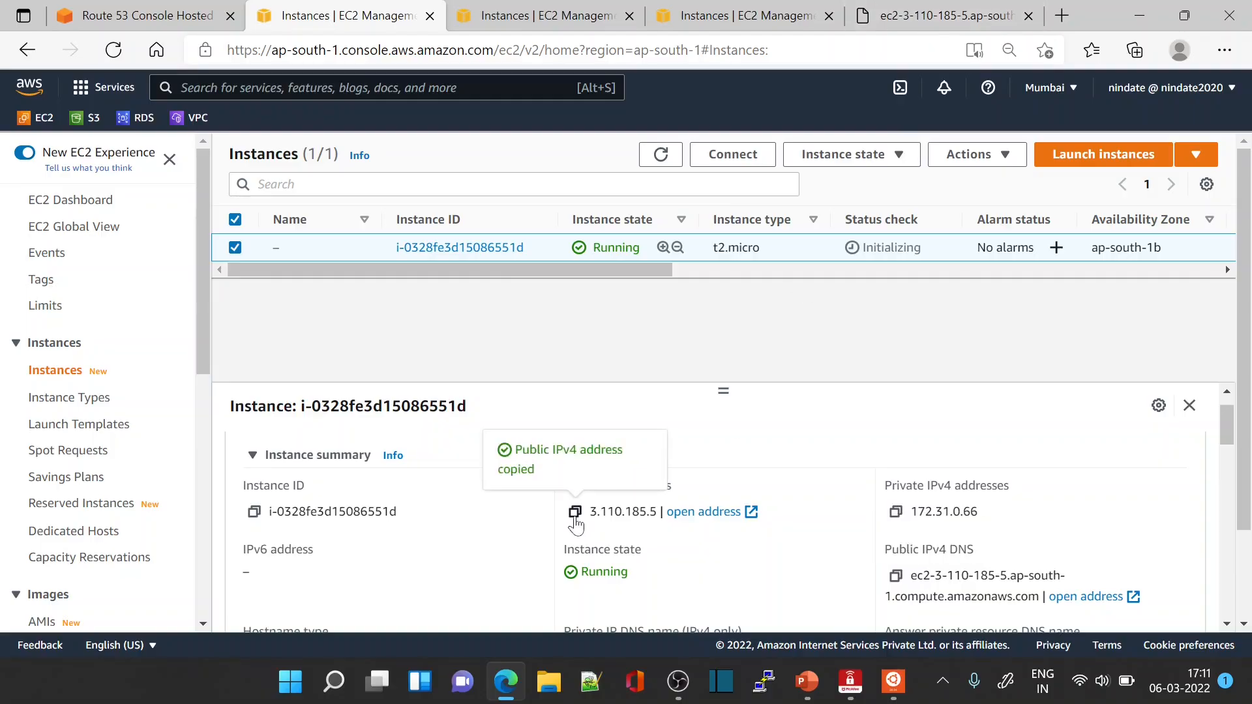
{"action": "left_click", "coordinate": [172, 17]}
{"action": "left_click", "coordinate": [811, 369]}
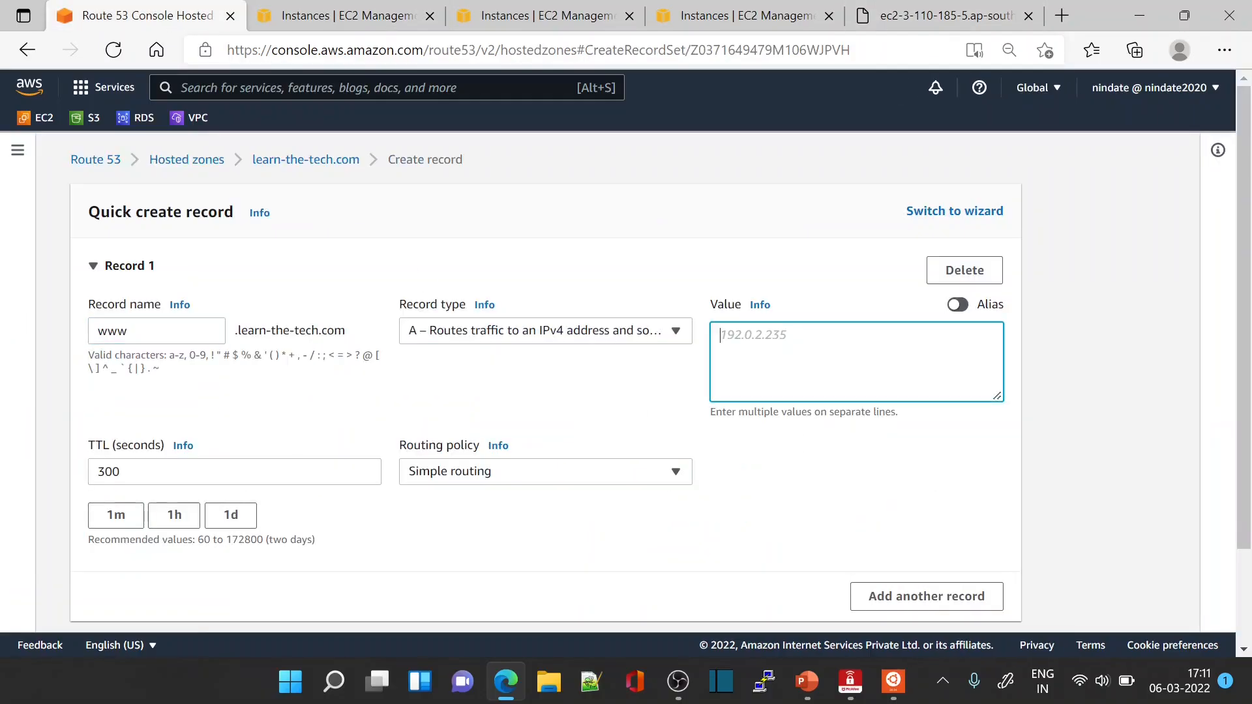
{"action": "key", "text": "ctrl+v"}
Change the record type to CNAME and replace the value with the Mumbai instance's public DNS name, ec2-3-110-185-5.ap-south-1.compute.amazonaws.com.
{"action": "left_click", "coordinate": [667, 334]}
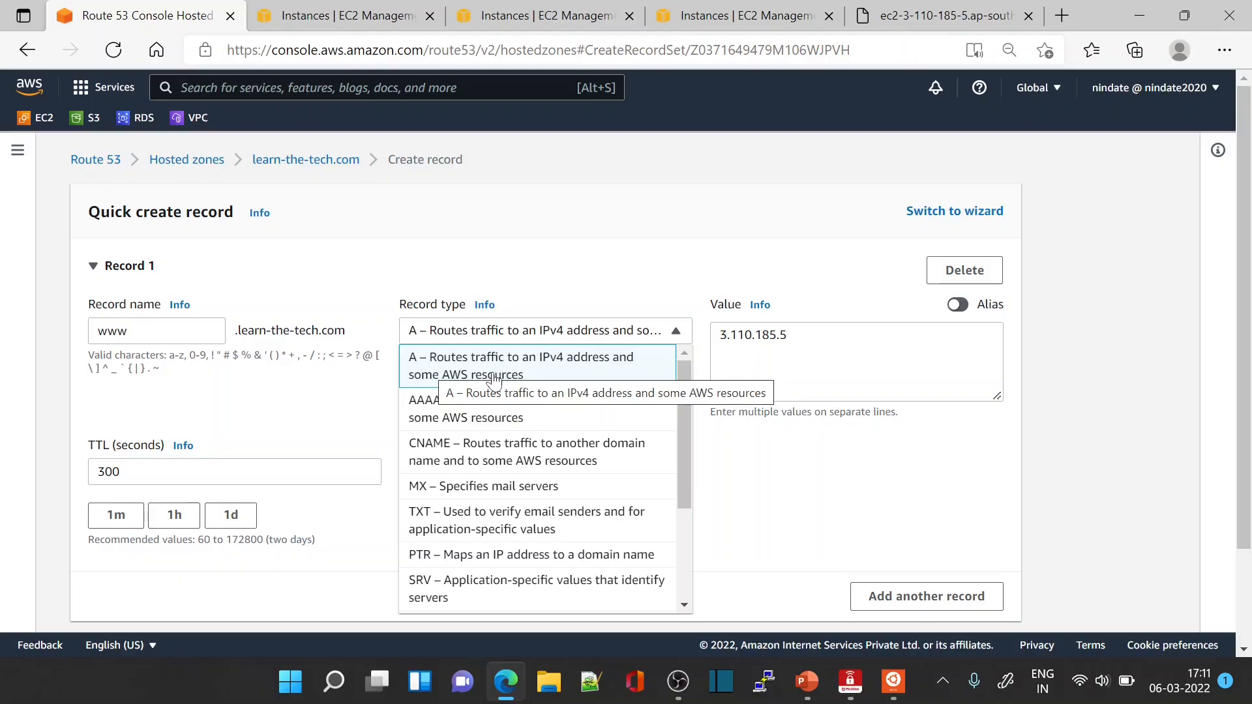
{"action": "left_click", "coordinate": [438, 450]}
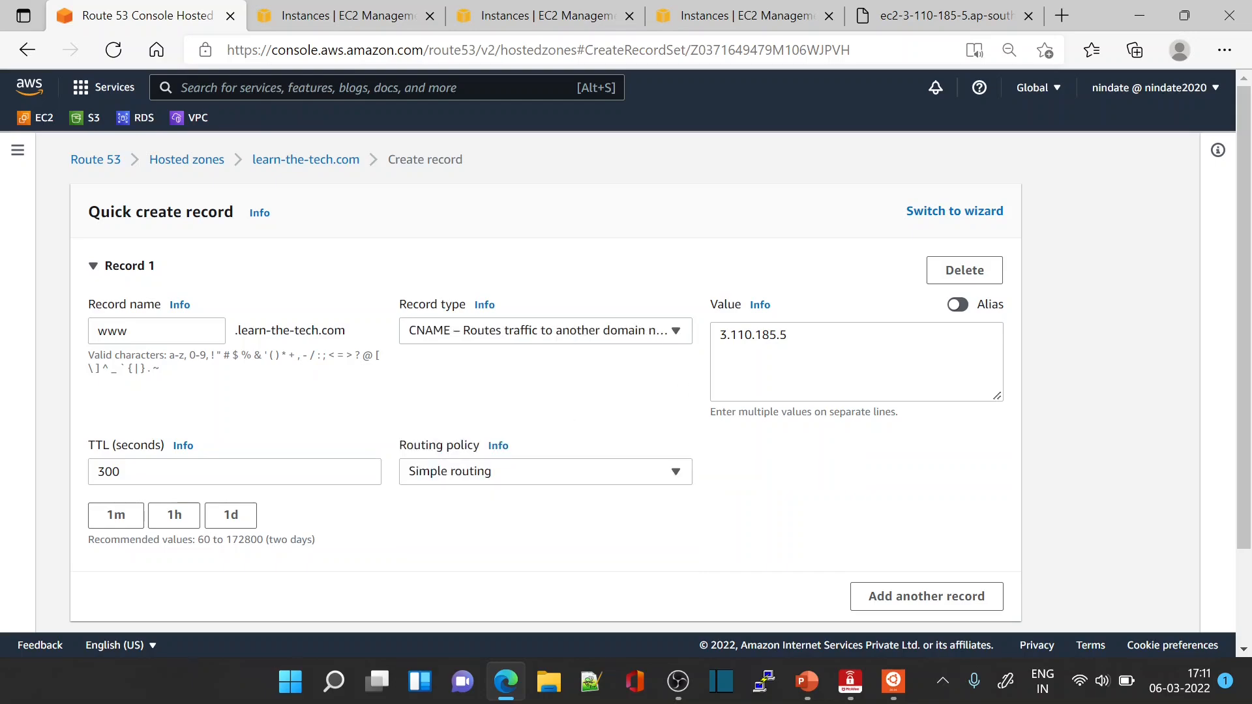
{"action": "left_click_drag", "start_coordinate": [797, 336], "coordinate": [692, 328]}
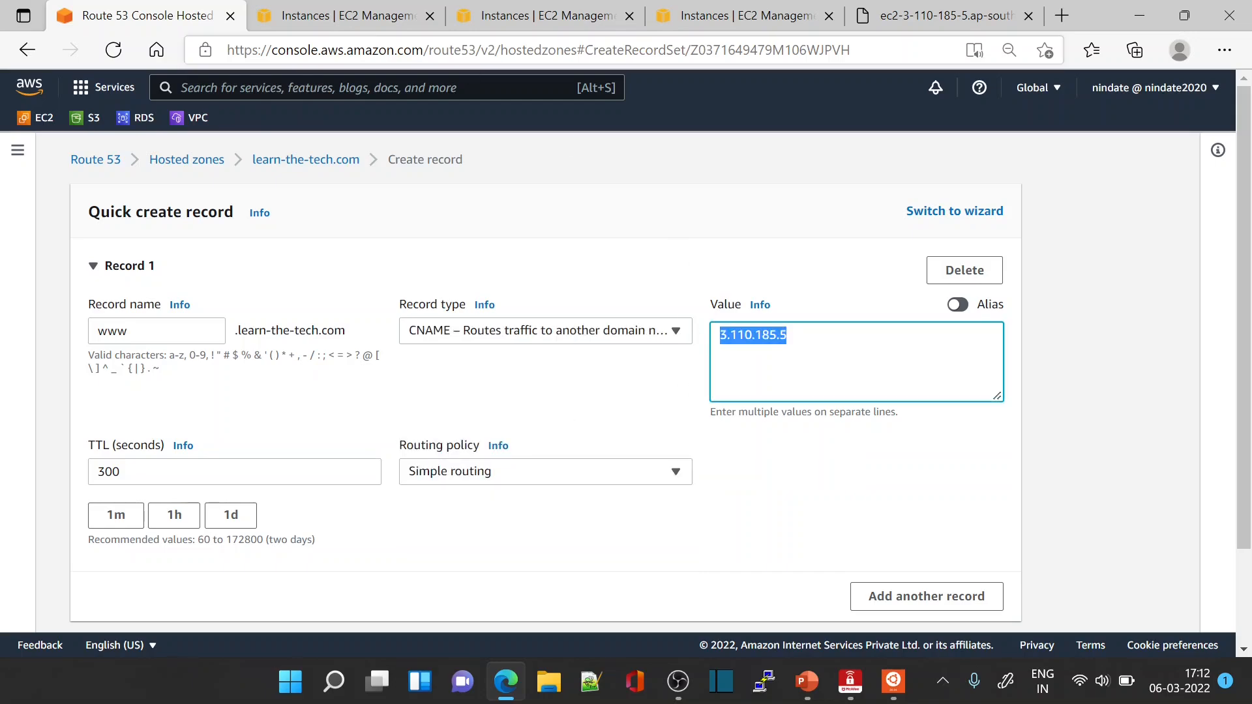
{"action": "left_click", "coordinate": [339, 15]}
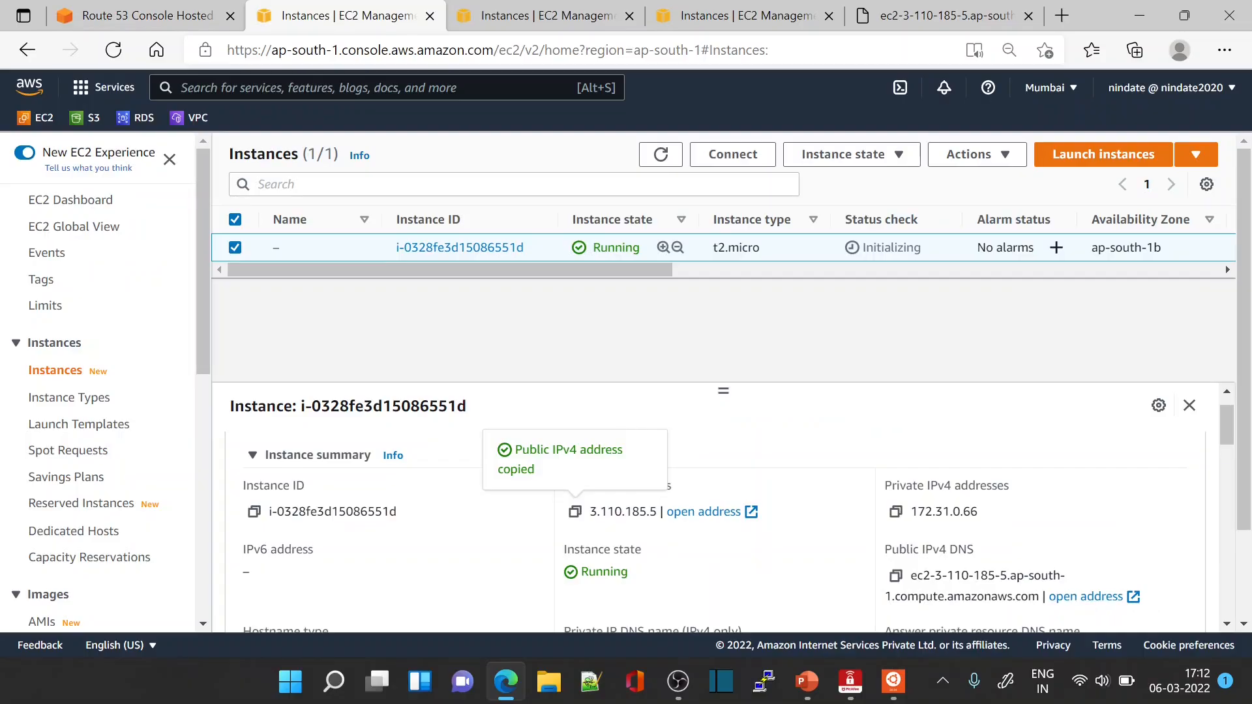
{"action": "left_click", "coordinate": [896, 576]}
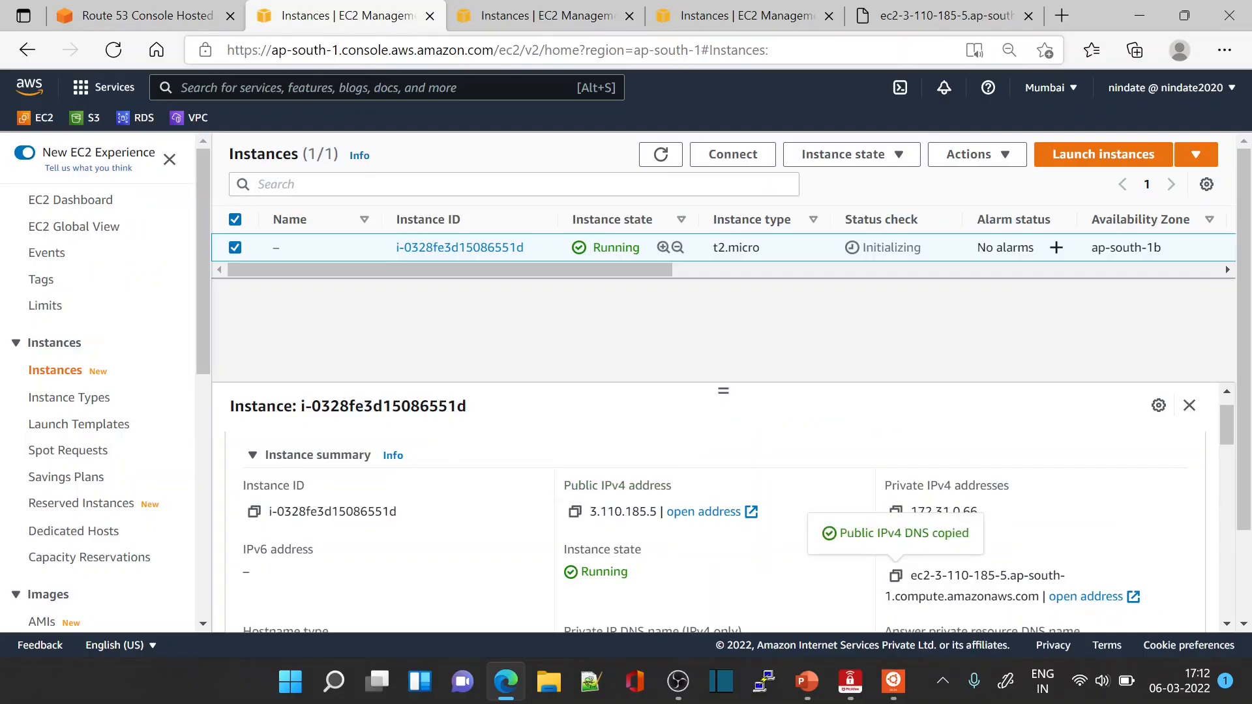
{"action": "left_click", "coordinate": [143, 15]}
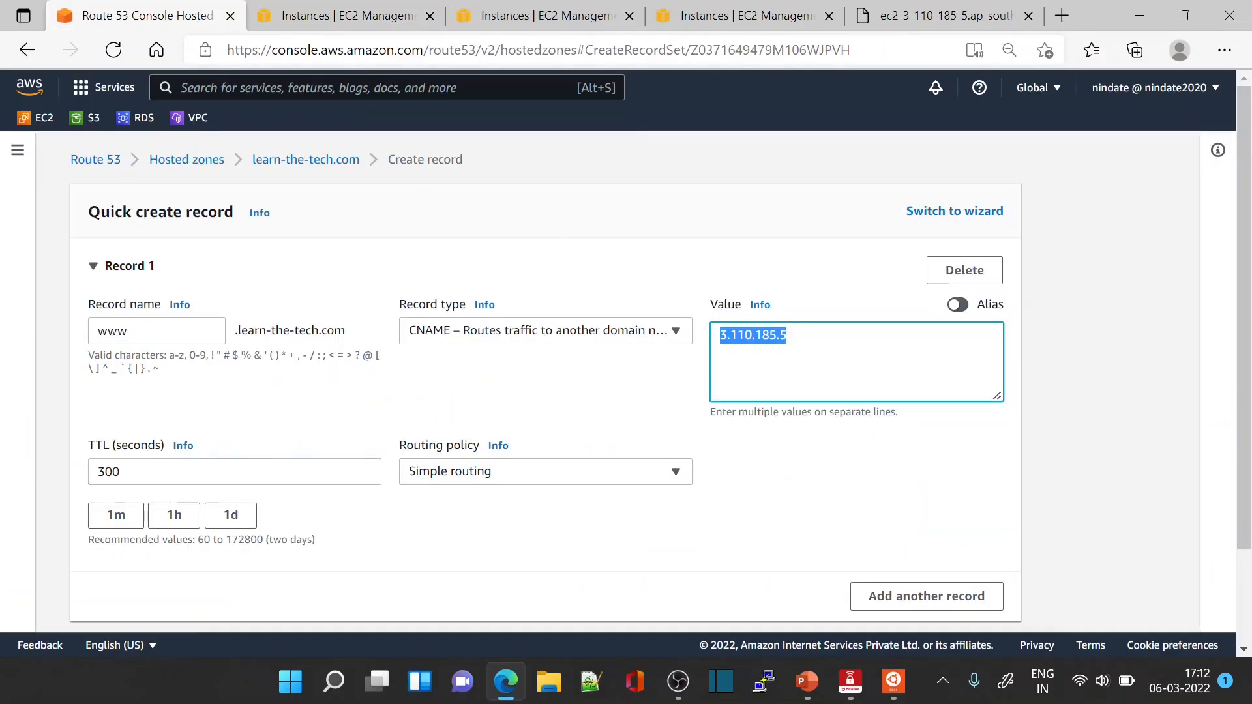
{"action": "key", "text": "ctrl+v"}
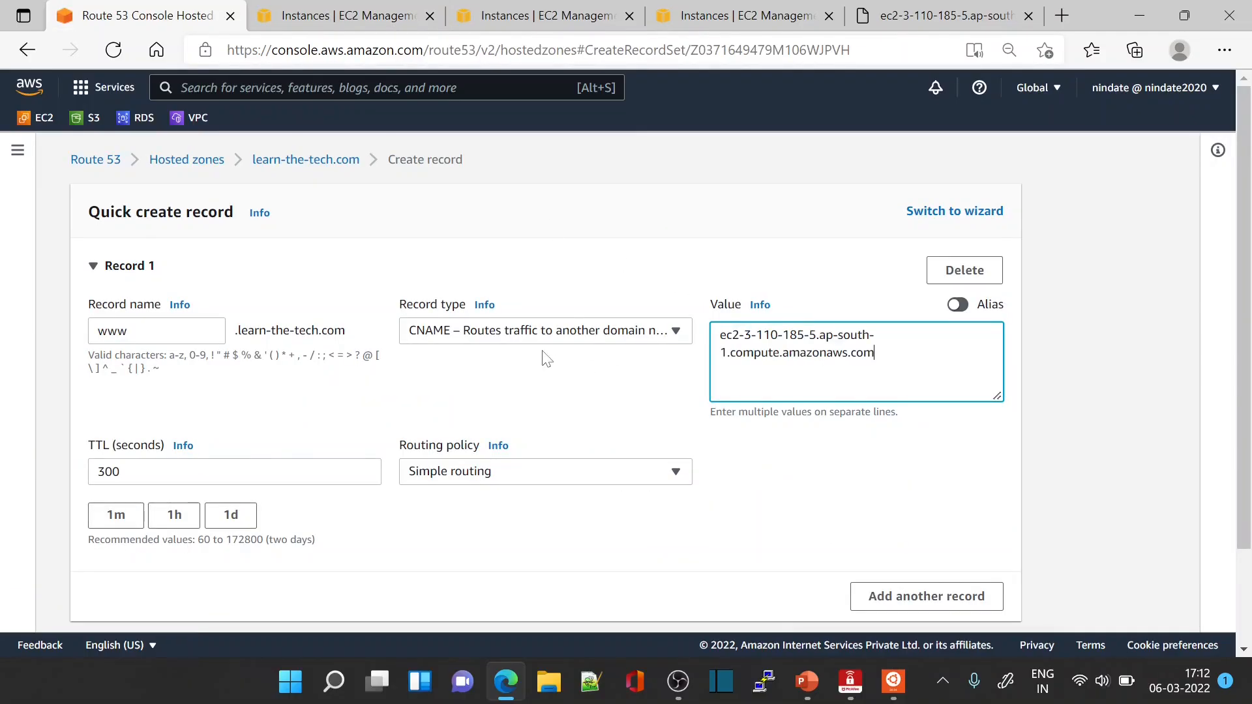
Look through the record types, choose type A and replace the value with the Mumbai instance's public IPv4 address, 3.110.185.5.
{"action": "left_click", "coordinate": [679, 336]}
{"action": "left_click_drag", "start_coordinate": [688, 466], "coordinate": [679, 514]}
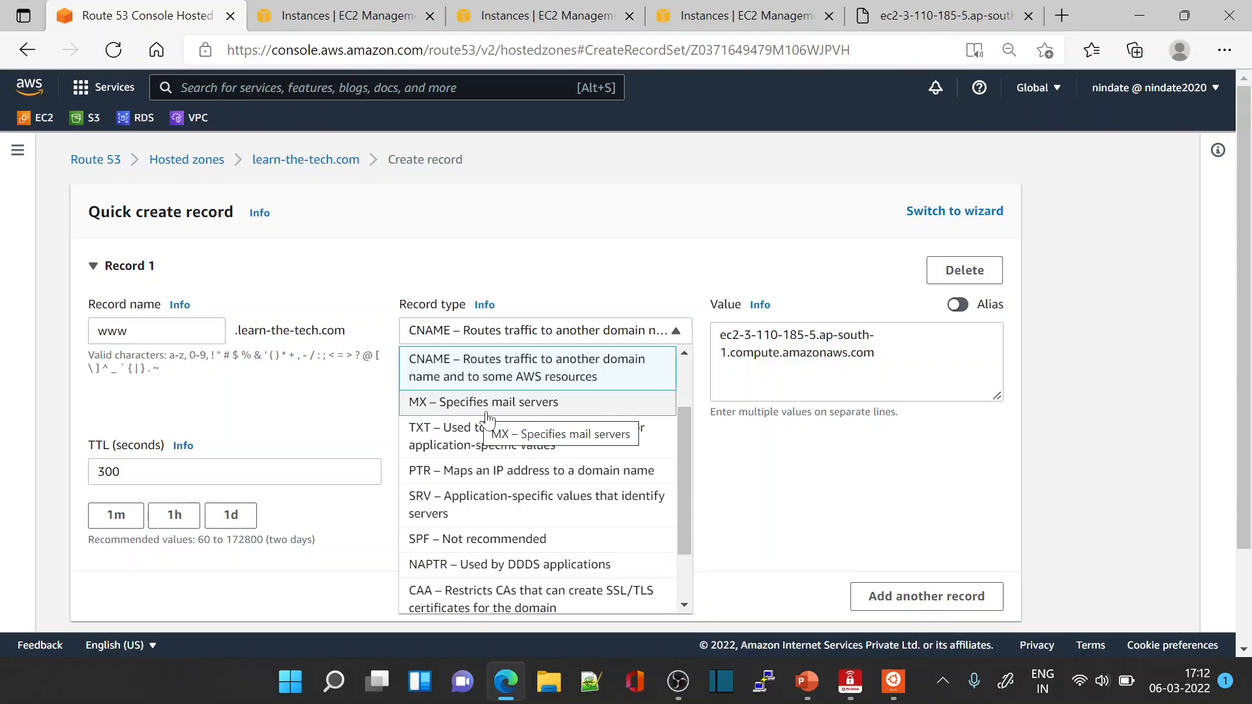
{"action": "scroll", "coordinate": [521, 522], "scroll_direction": "down", "scroll_amount": 2}
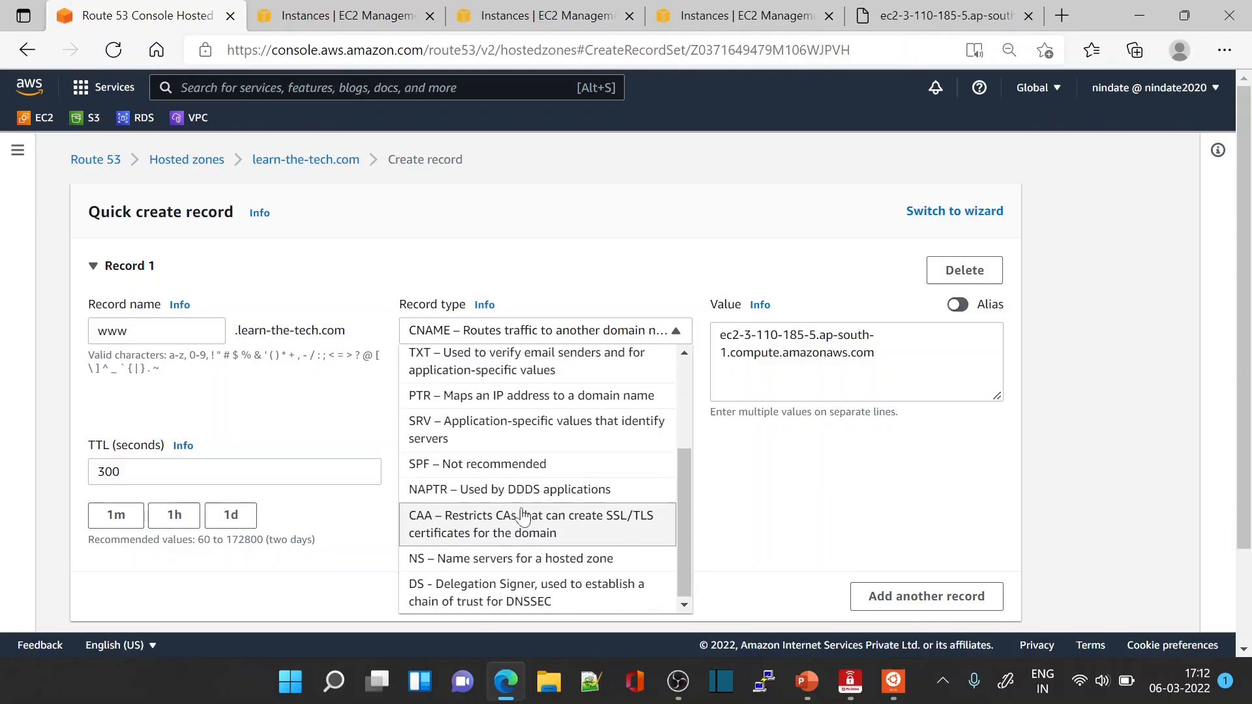
{"action": "scroll", "coordinate": [524, 479], "scroll_direction": "down", "scroll_amount": 2}
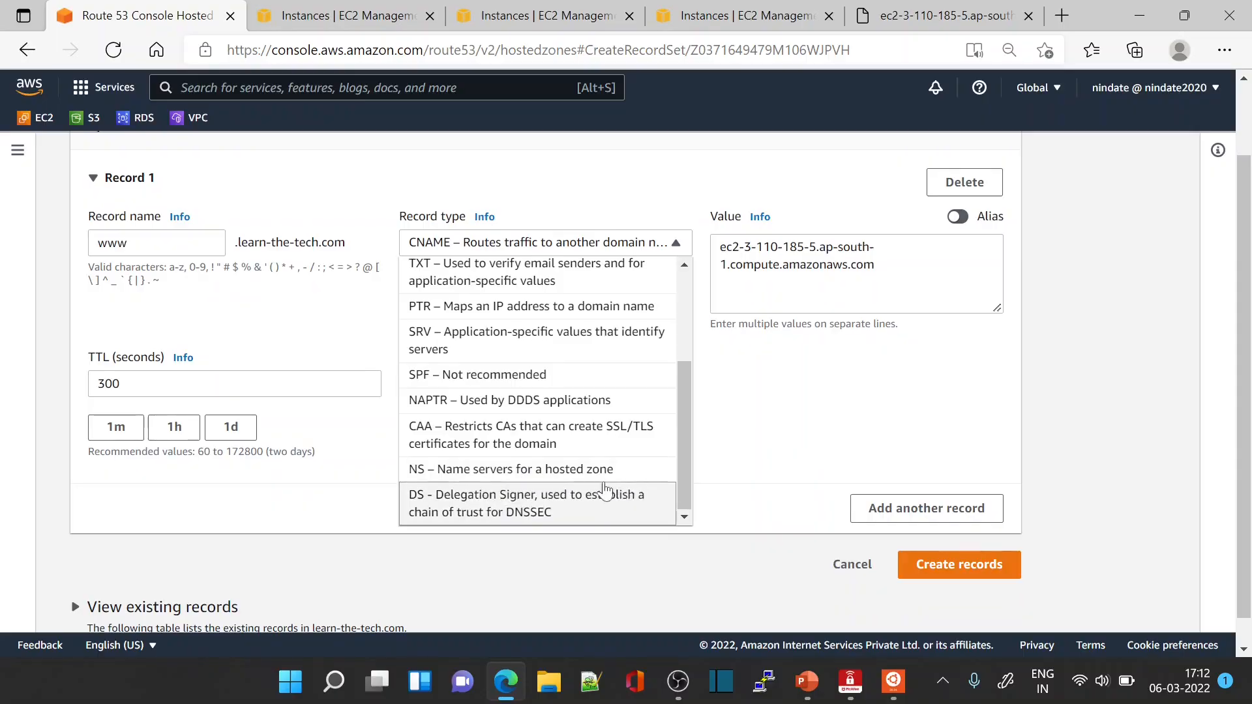
{"action": "left_click_drag", "start_coordinate": [686, 478], "coordinate": [696, 352]}
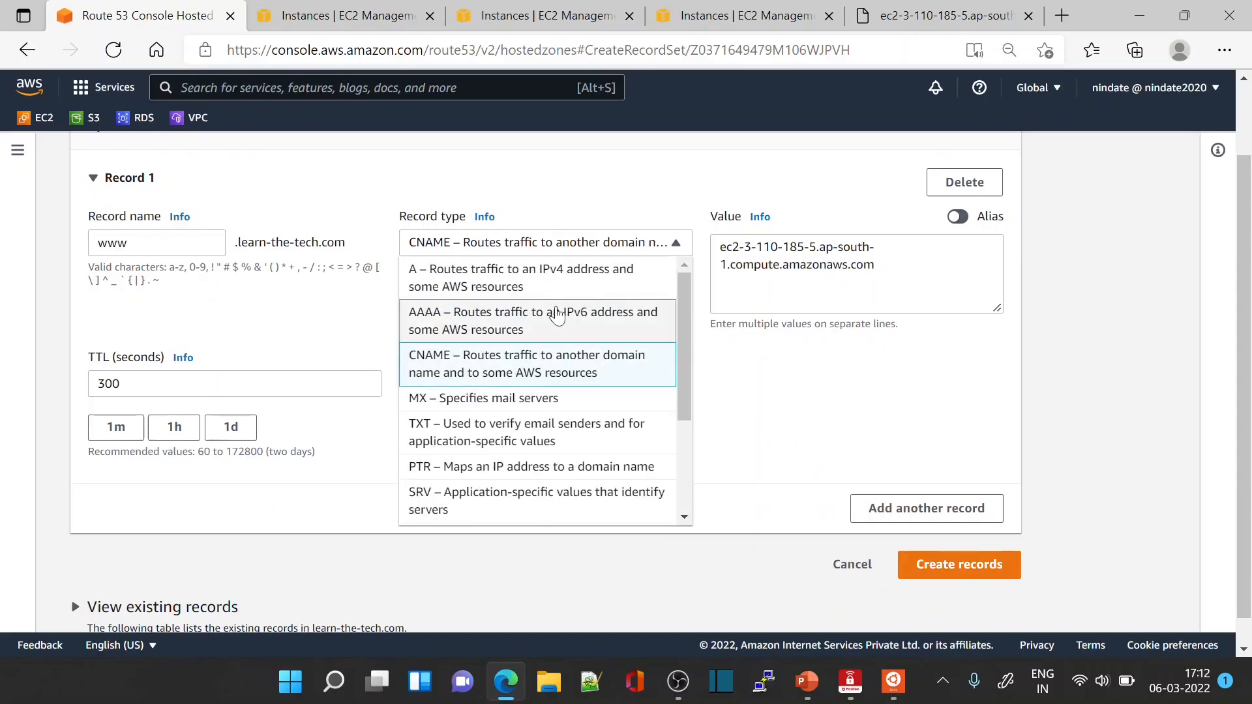
{"action": "left_click", "coordinate": [518, 282]}
{"action": "left_click_drag", "start_coordinate": [882, 267], "coordinate": [717, 247]}
{"action": "left_click", "coordinate": [443, 9]}
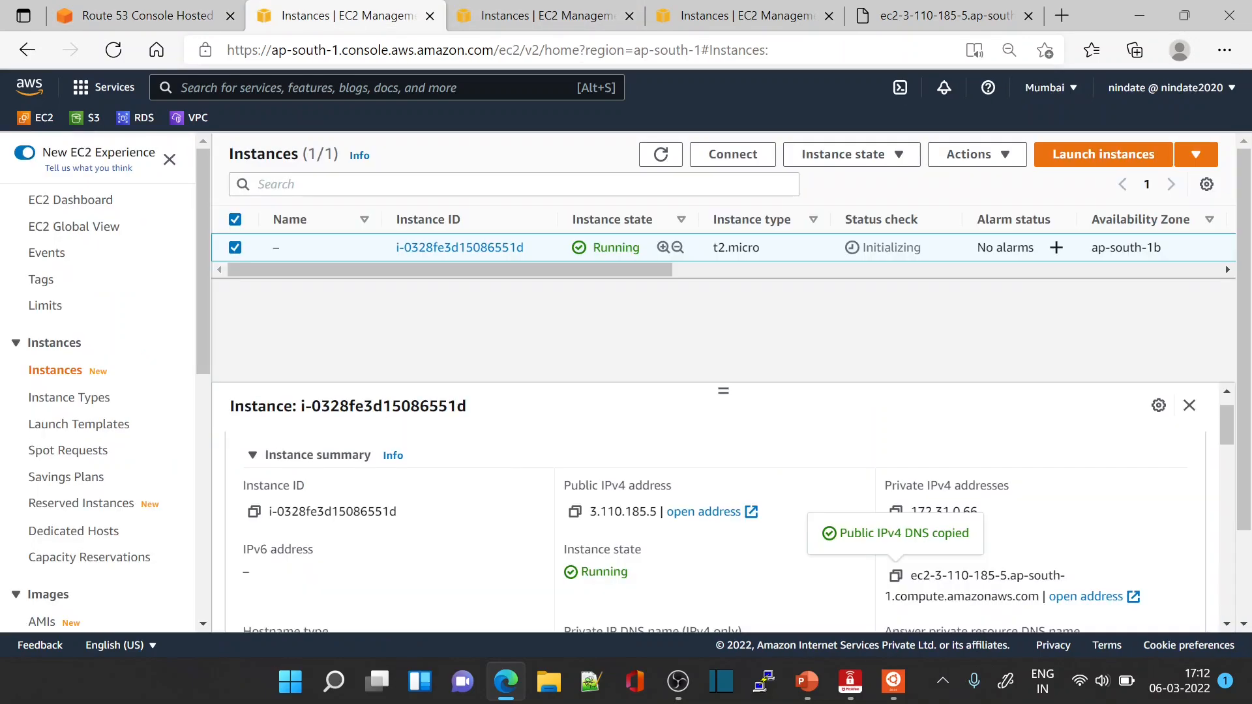
{"action": "left_click", "coordinate": [574, 512]}
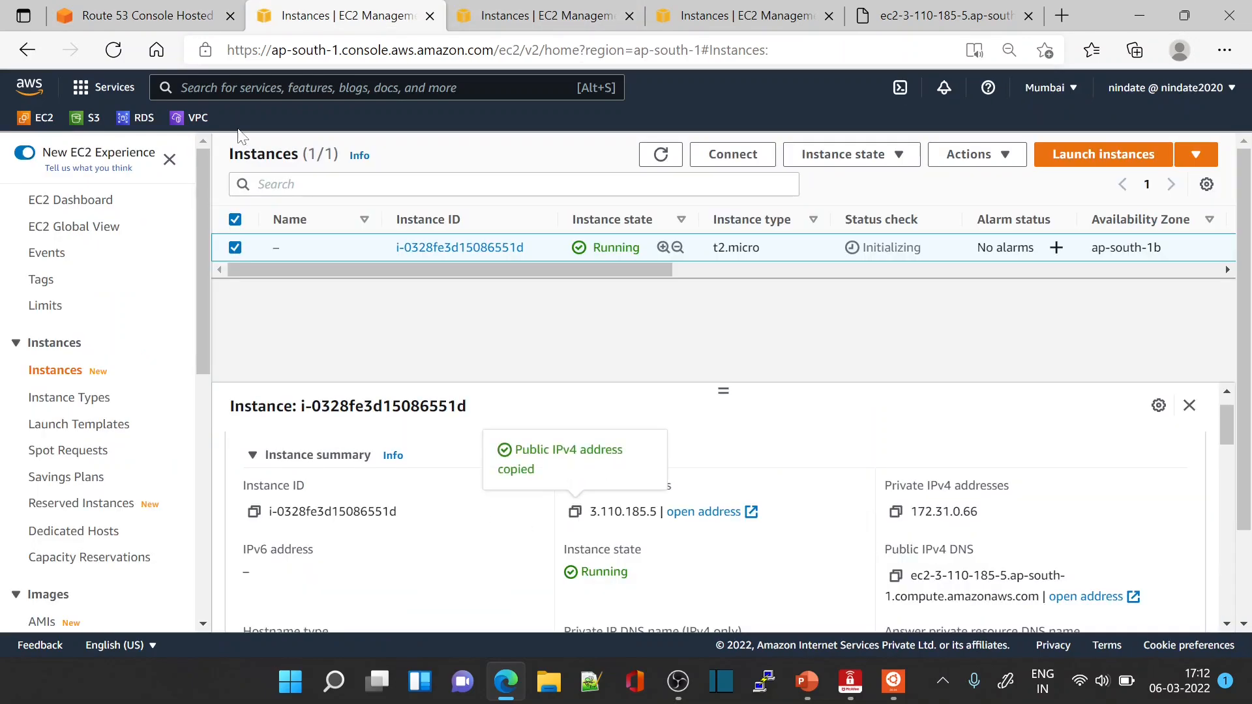
{"action": "left_click", "coordinate": [150, 6]}
{"action": "key", "text": "ctrl+v"}
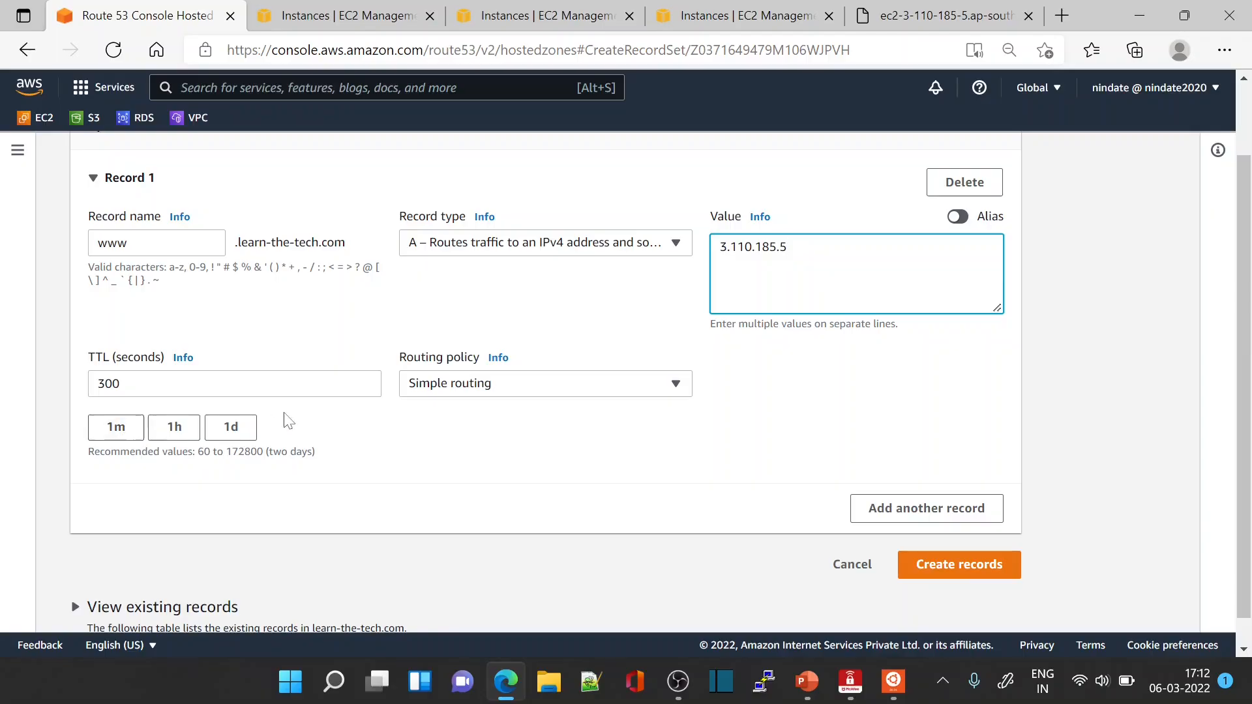
Set the www record's TTL to 60 seconds and create the record.
{"action": "scroll", "coordinate": [278, 399], "scroll_direction": "up", "scroll_amount": 1}
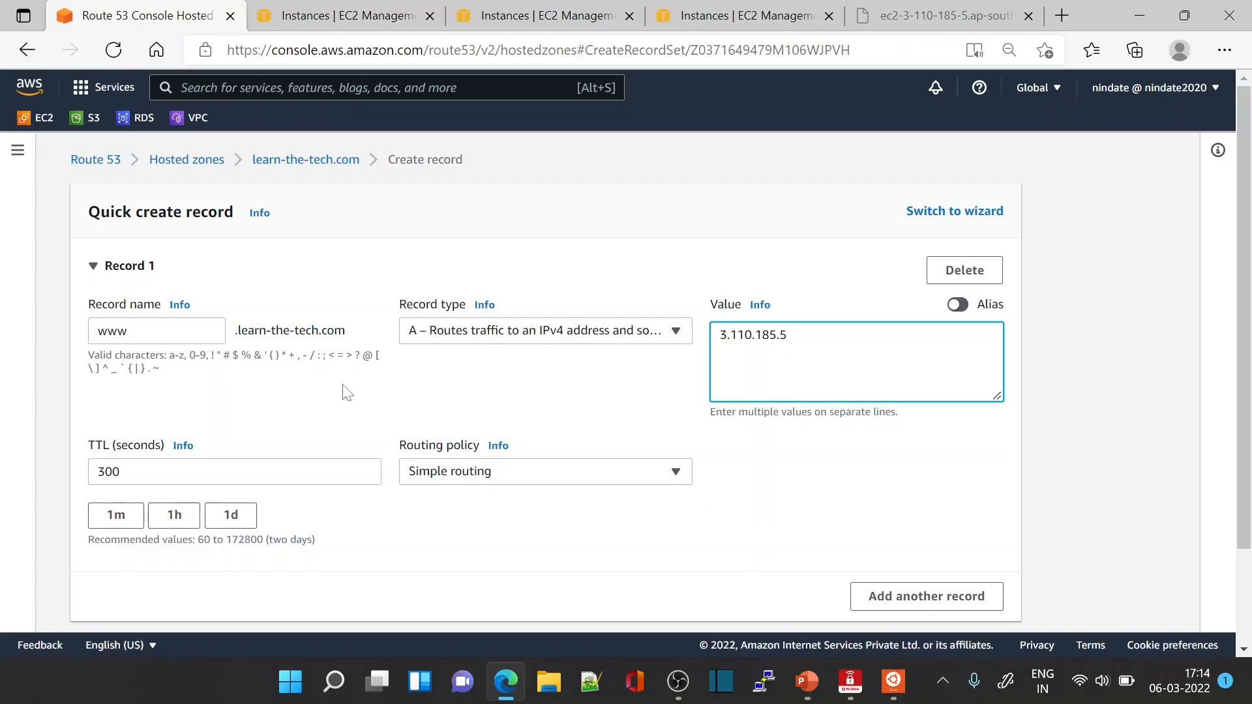
{"action": "left_click", "coordinate": [120, 522]}
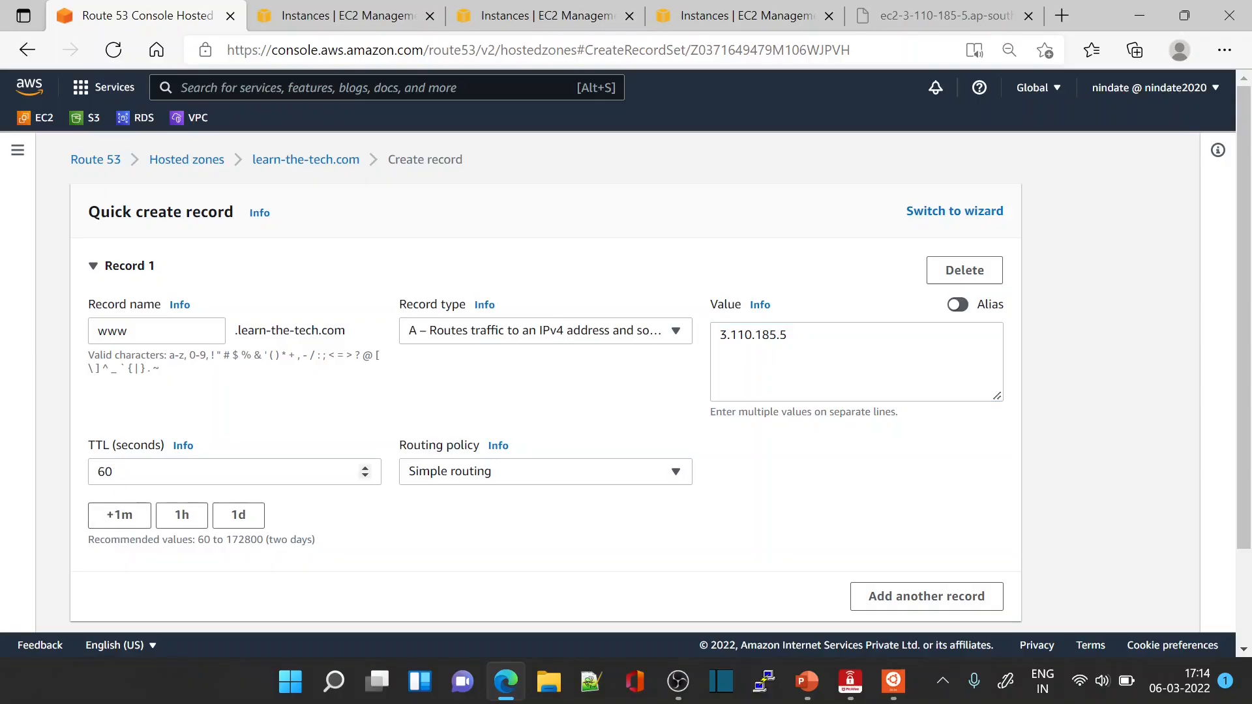
{"action": "scroll", "coordinate": [913, 528], "scroll_direction": "down", "scroll_amount": 2}
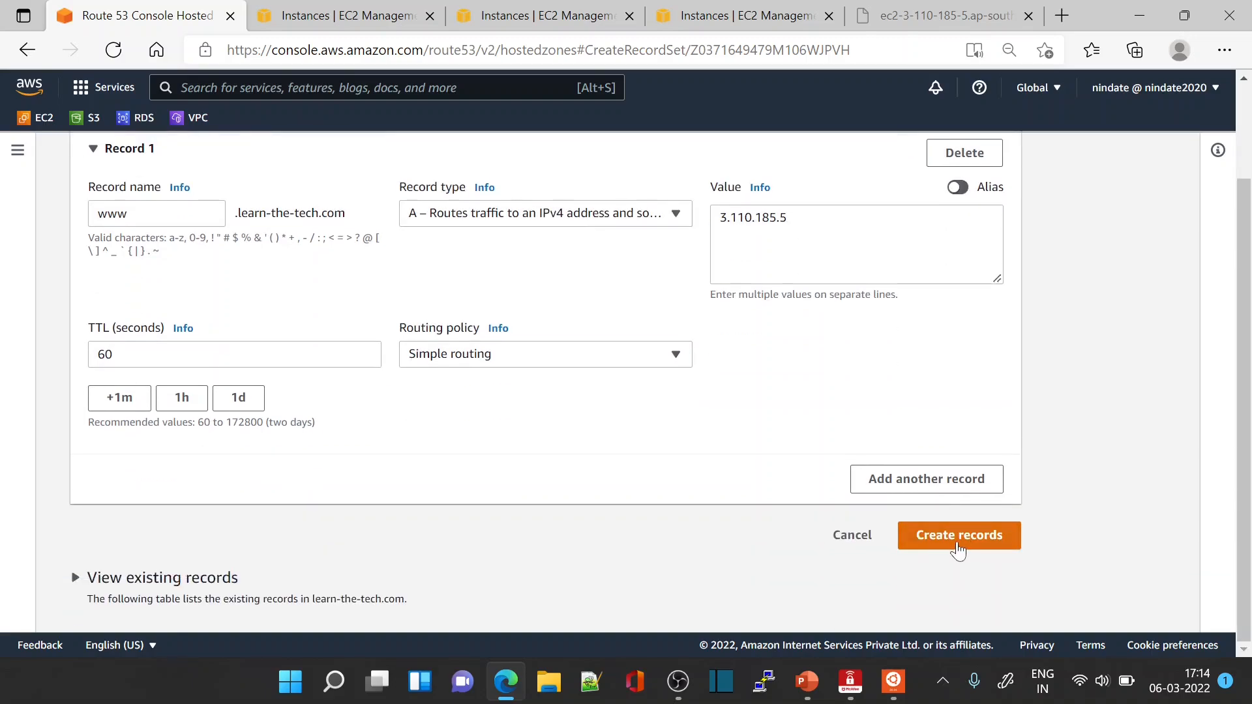
{"action": "left_click", "coordinate": [959, 550]}
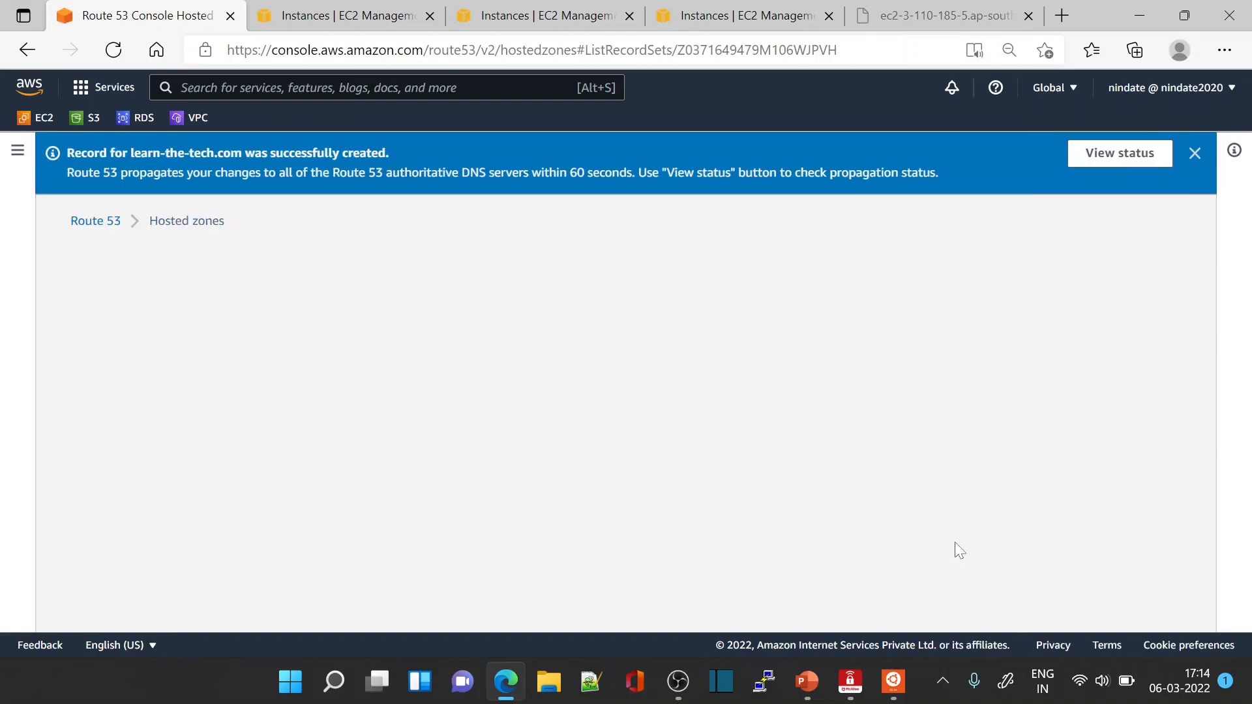
{"action": "scroll", "coordinate": [522, 515], "scroll_direction": "down", "scroll_amount": 3}
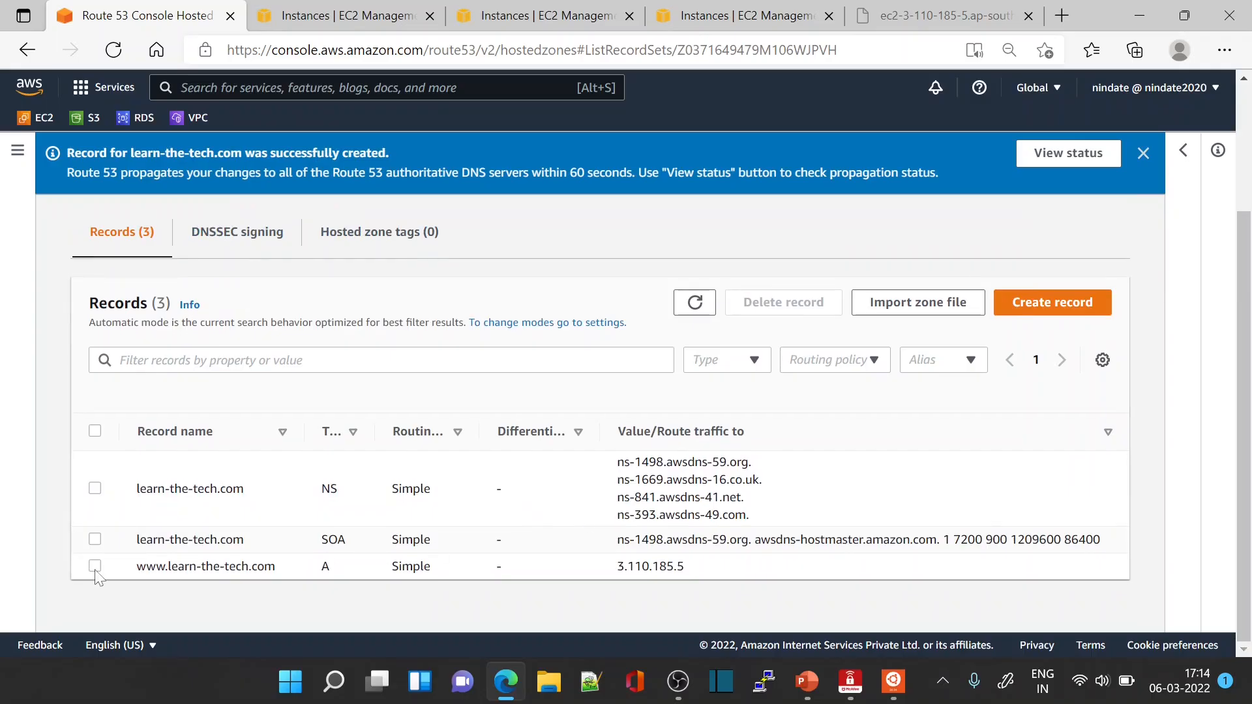
{"action": "left_click", "coordinate": [369, 20]}
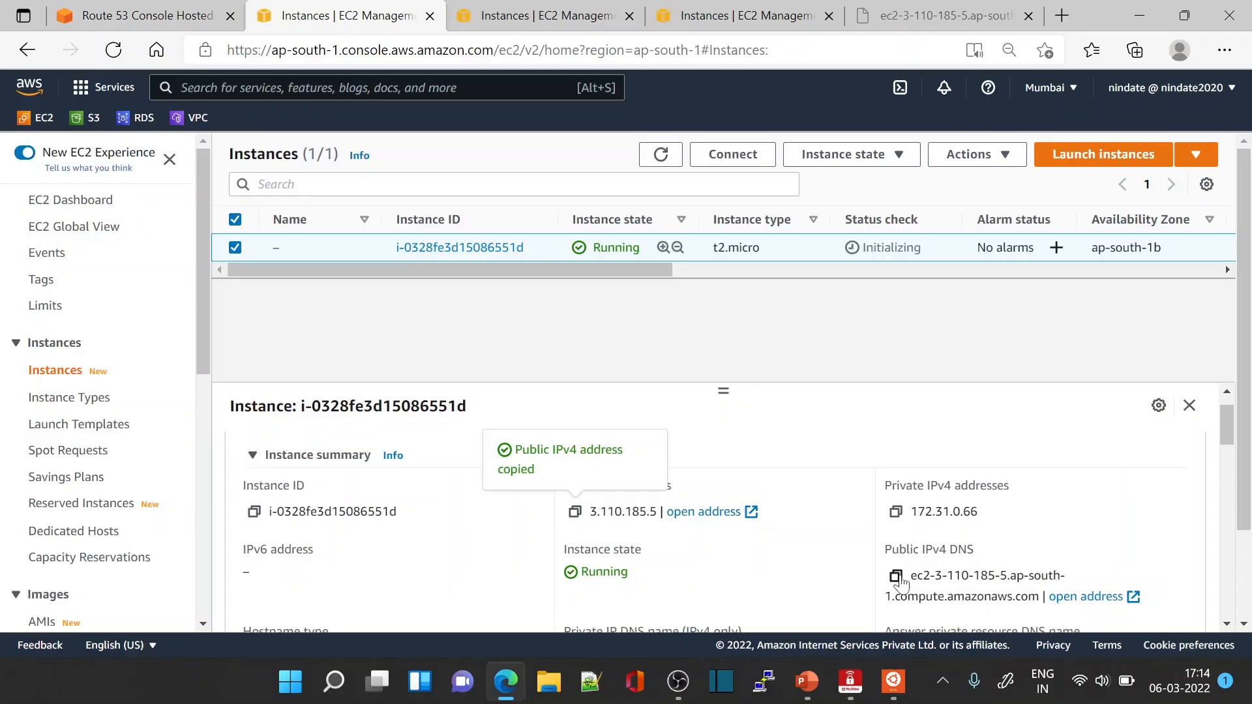
{"action": "left_click", "coordinate": [939, 15]}
{"action": "left_click", "coordinate": [591, 55]}
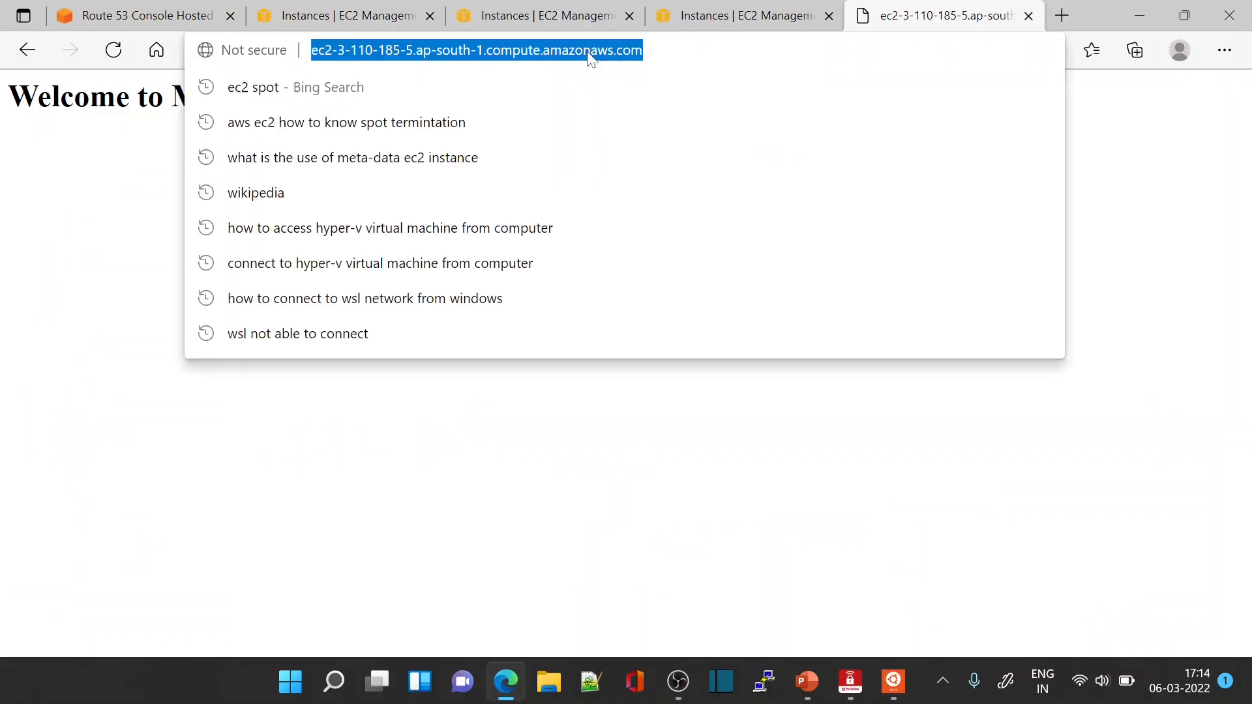
{"action": "type", "text": "www.l"}
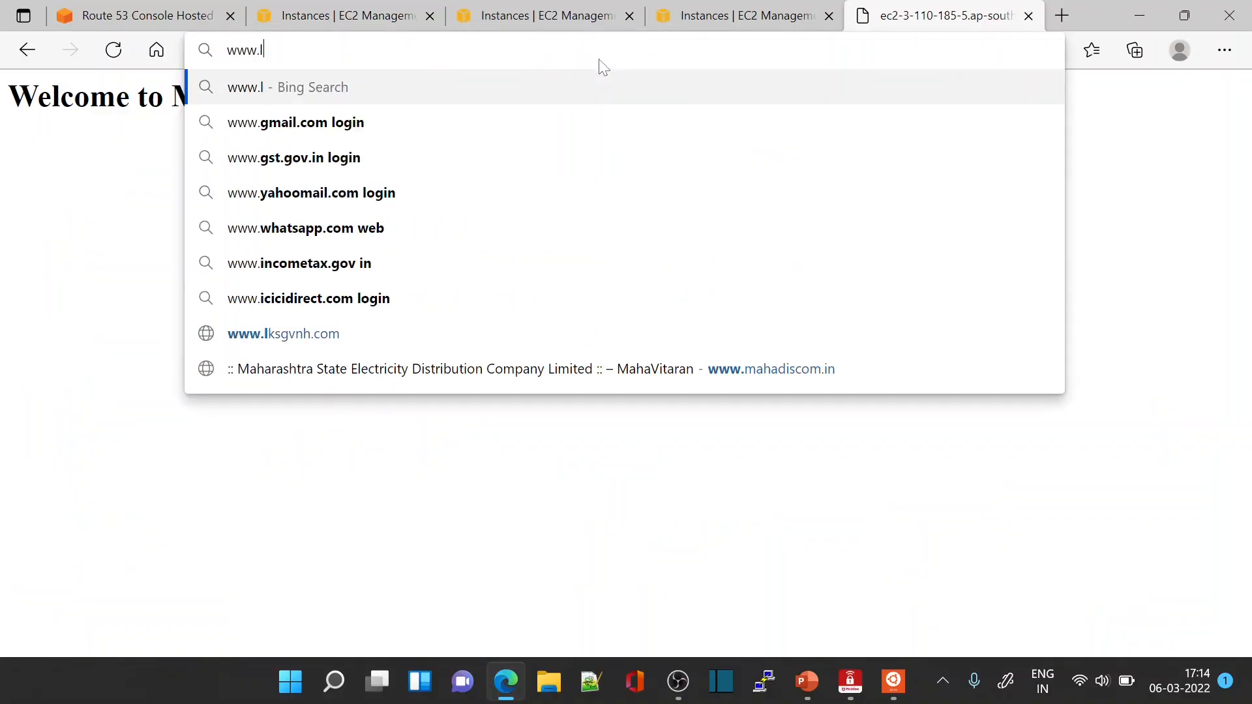
{"action": "type", "text": "earn-th"}
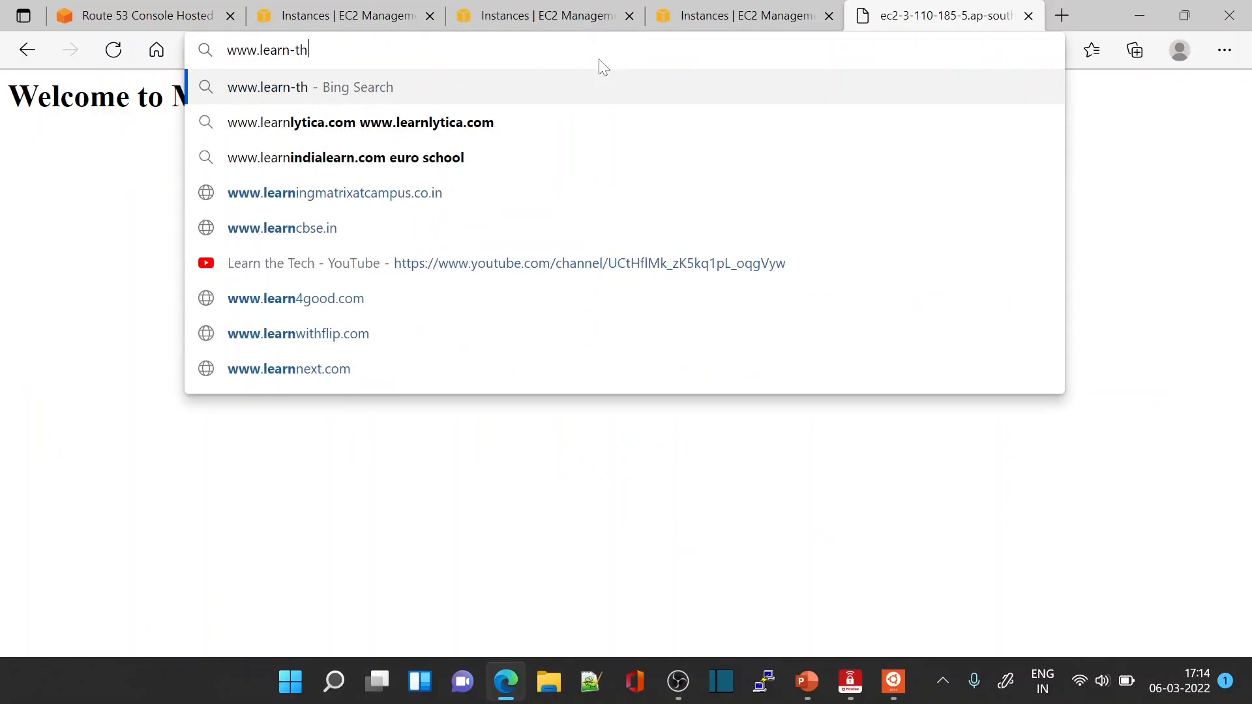
{"action": "type", "text": "e-tech.com"}
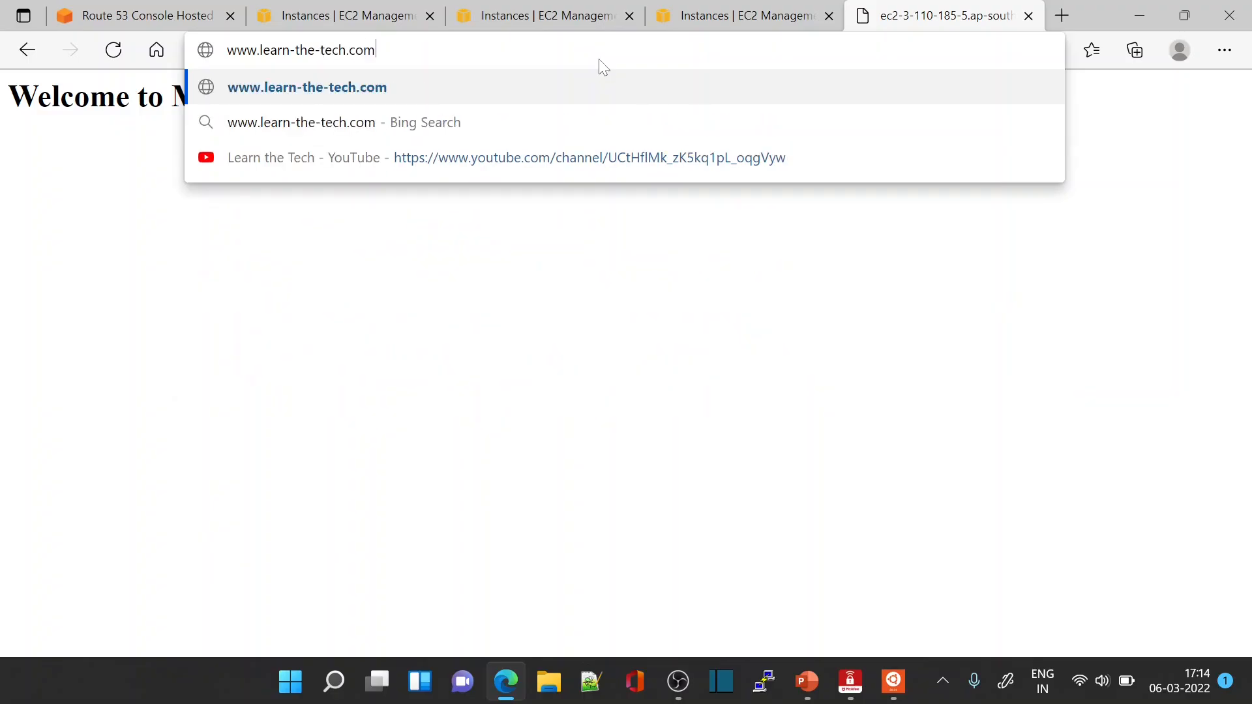
{"action": "key", "text": "Return"}
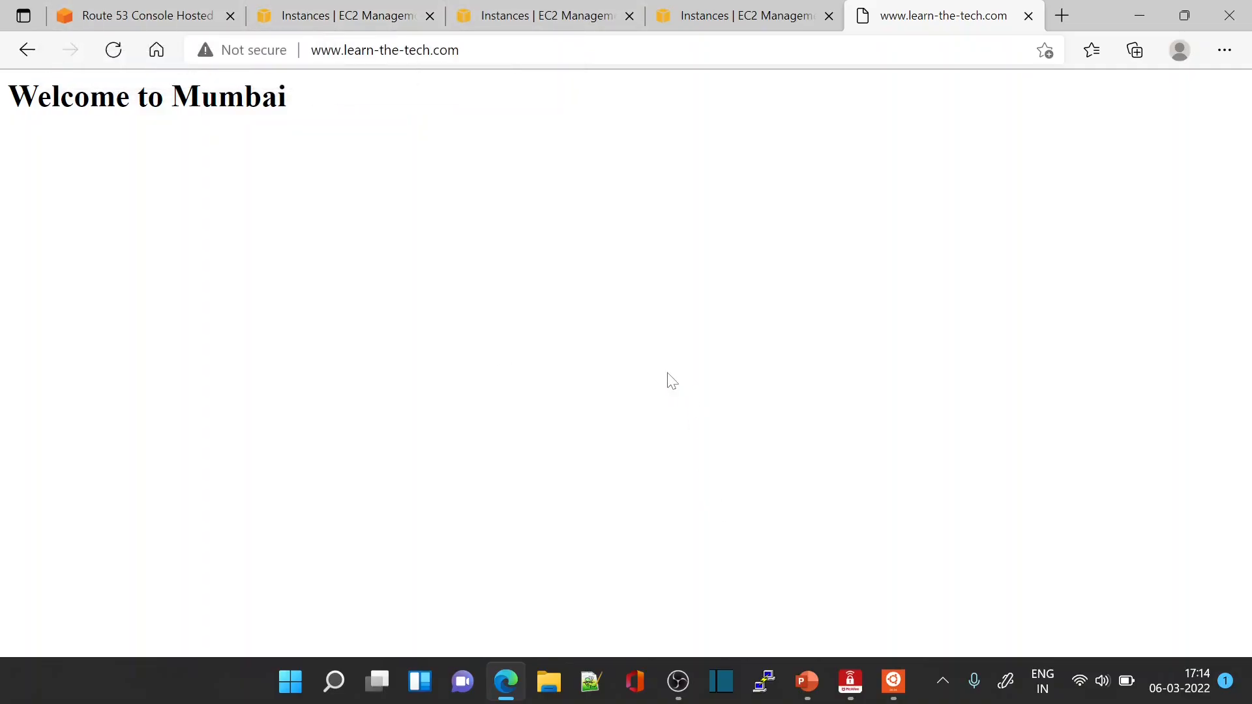
Switch to the PowerPoint slide show of the Amazon Route 53 demo.
{"action": "key", "text": "alt+Tab"}
{"action": "key", "text": "alt+Tab"}
{"action": "key", "text": "alt+Tab"}
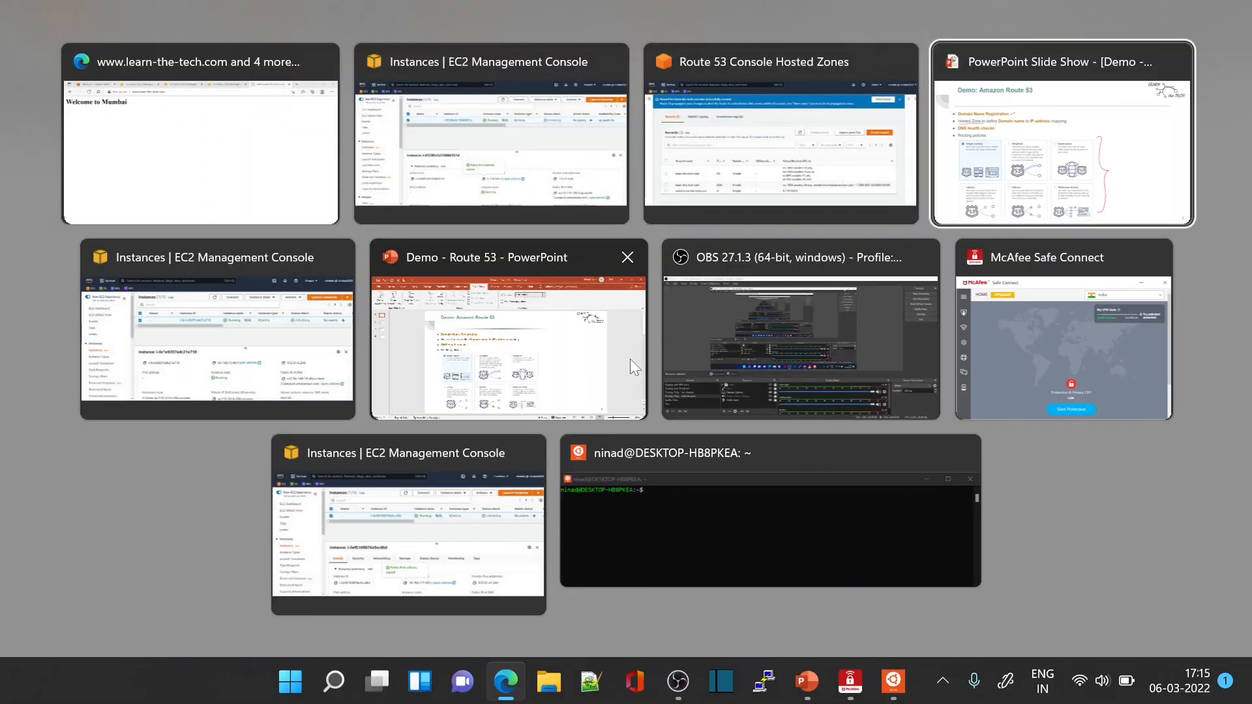
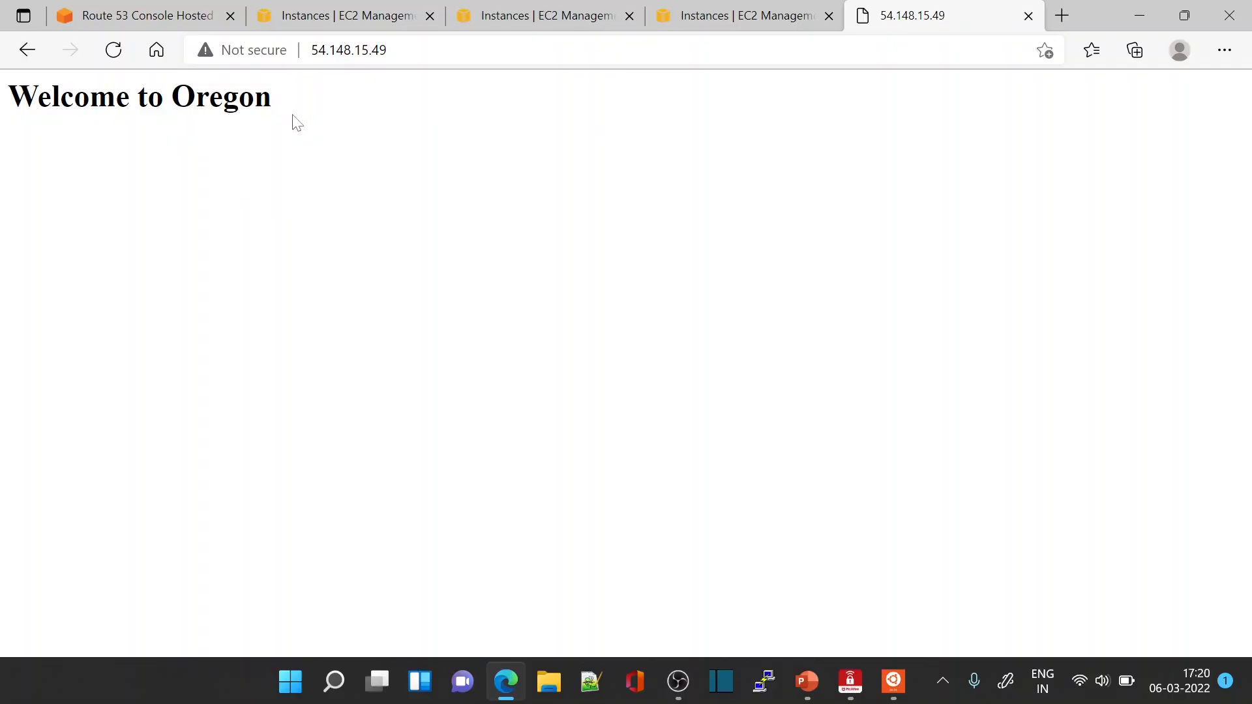
Load the Mumbai instance's public IPv4 address, 3.110.185.5, in the web page tab to check its server.
{"action": "left_click", "coordinate": [349, 16]}
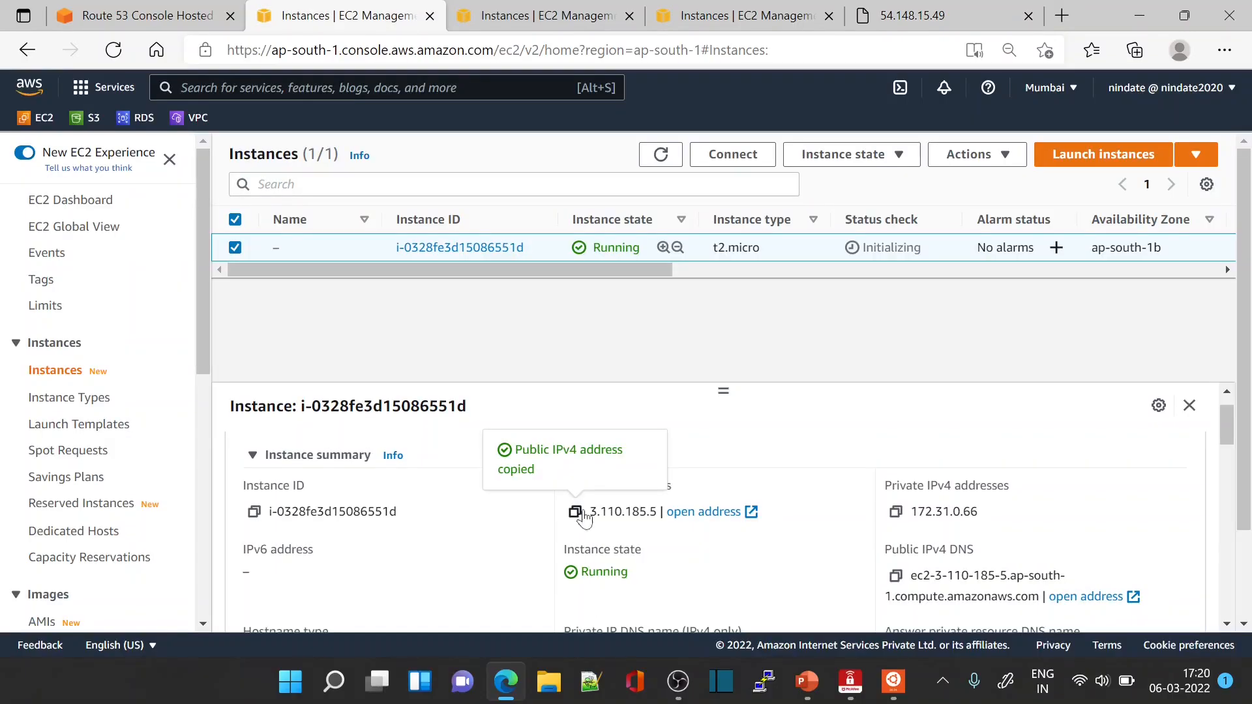
{"action": "left_click", "coordinate": [922, 20]}
{"action": "left_click", "coordinate": [652, 51]}
{"action": "type", "text": "3.110.185.5"}
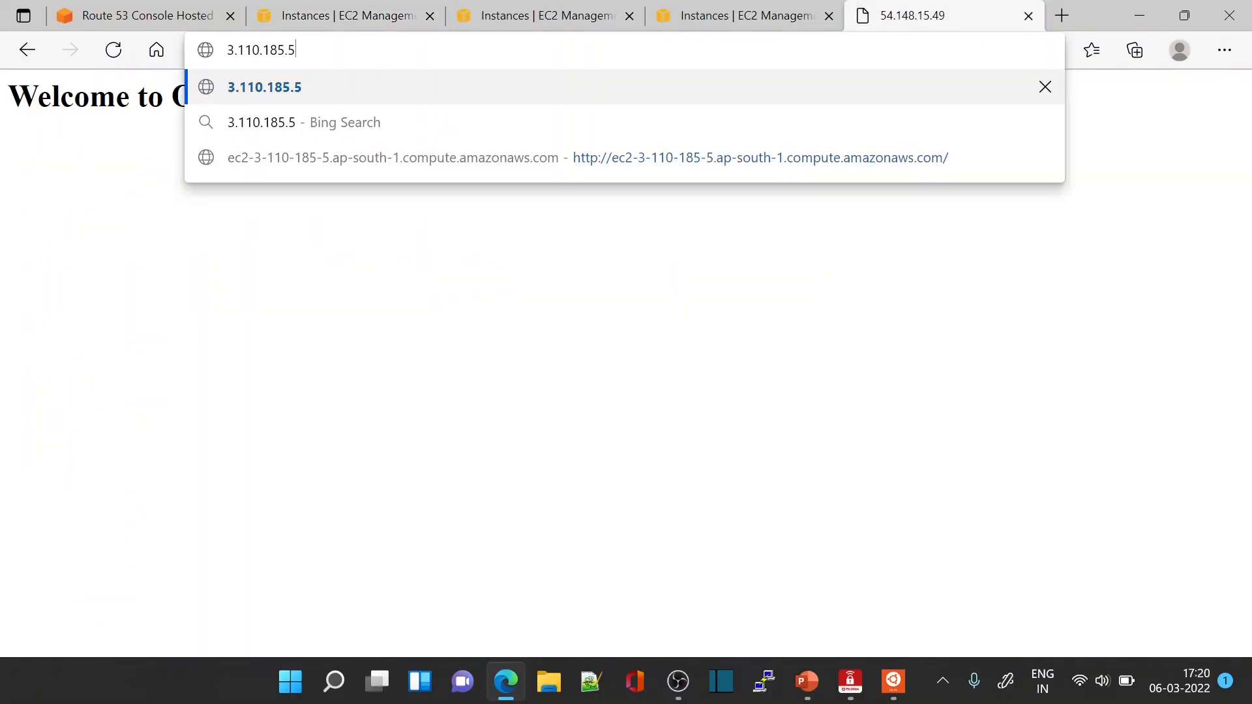
{"action": "key", "text": "Return"}
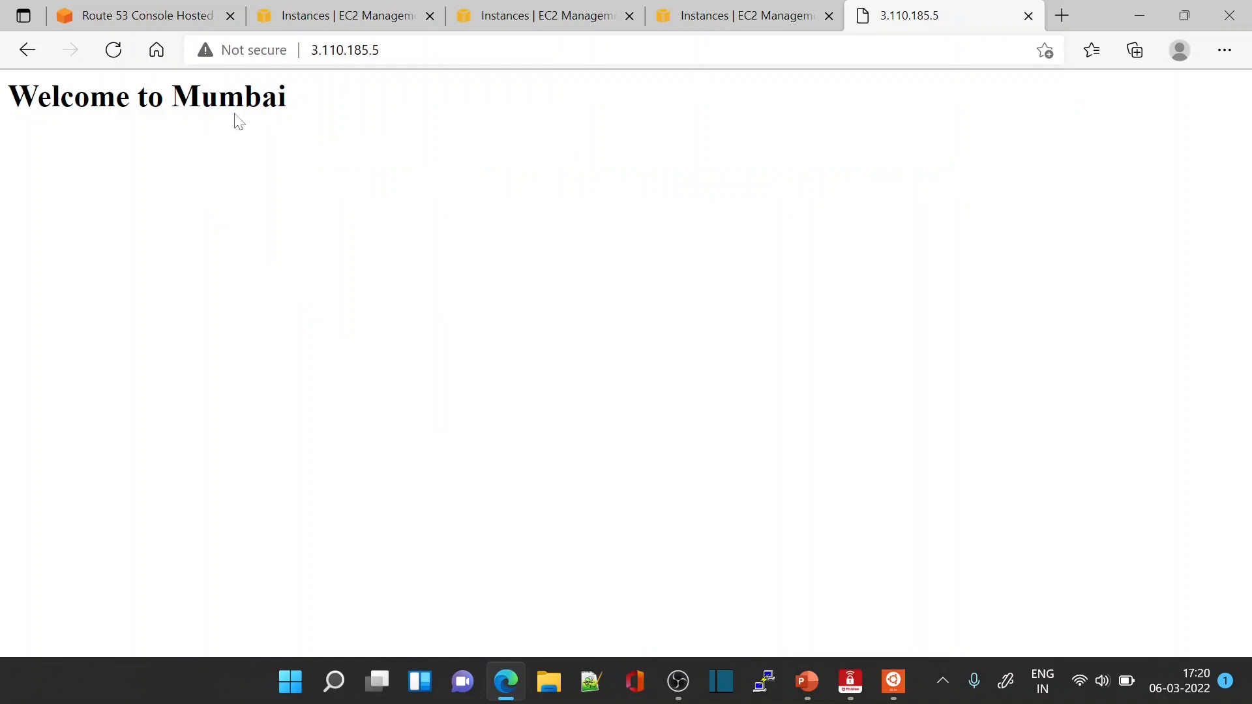
{"action": "left_click", "coordinate": [163, 21]}
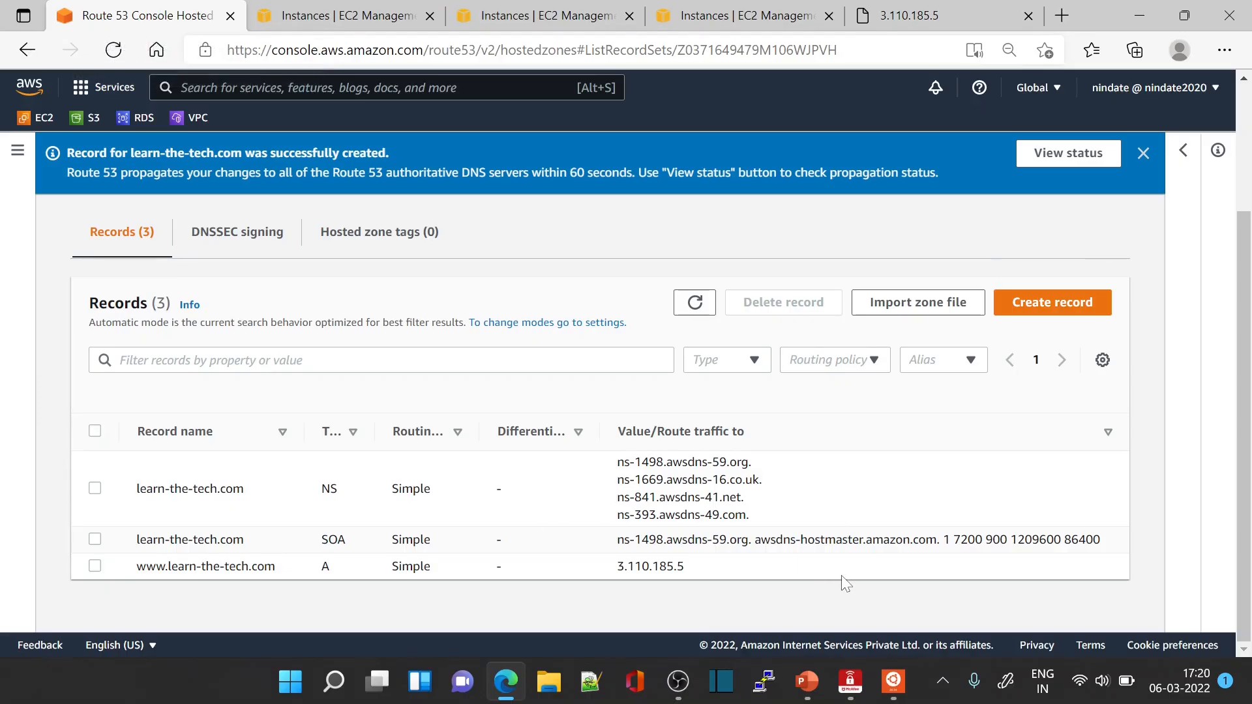
{"action": "left_click", "coordinate": [95, 566]}
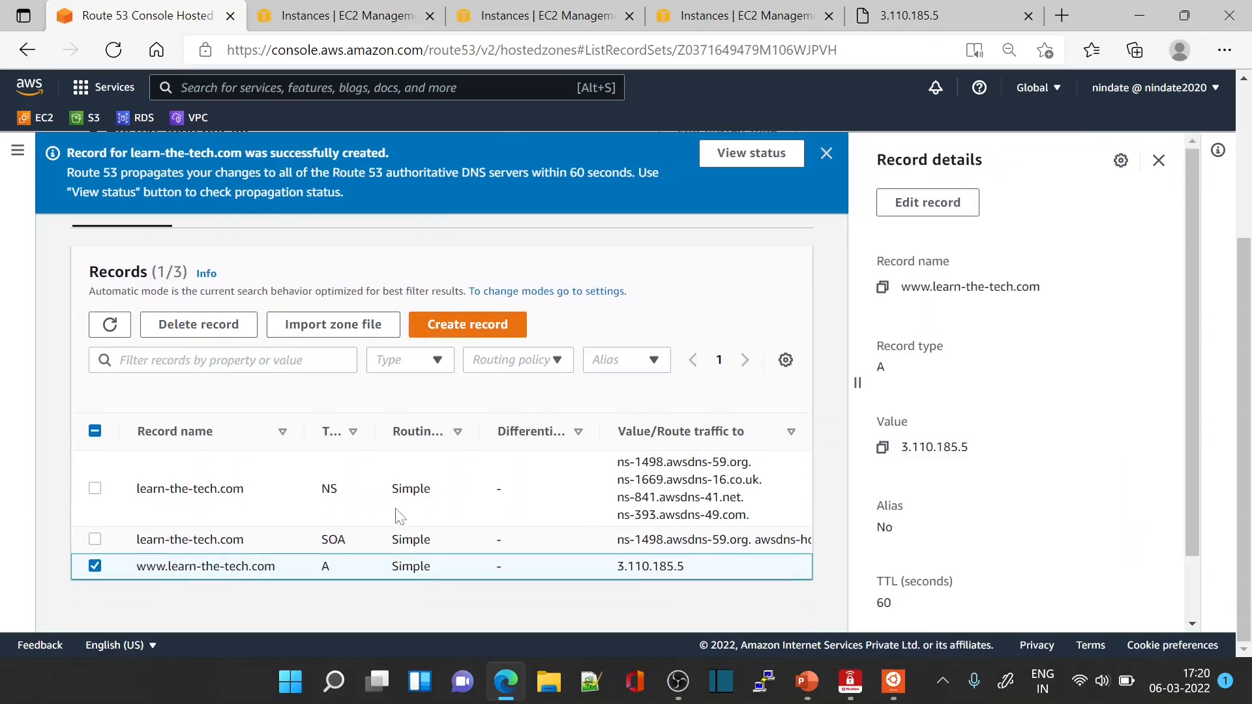
{"action": "left_click", "coordinate": [921, 202]}
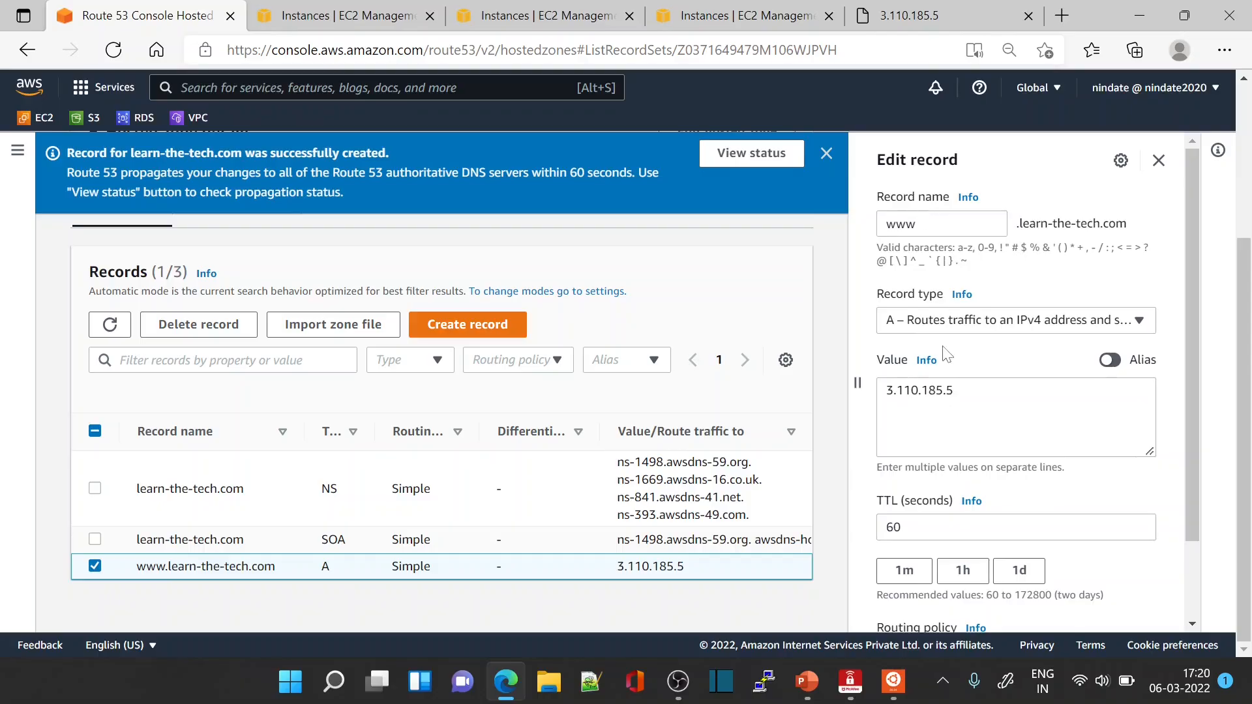
{"action": "scroll", "coordinate": [992, 525], "scroll_direction": "down", "scroll_amount": 2}
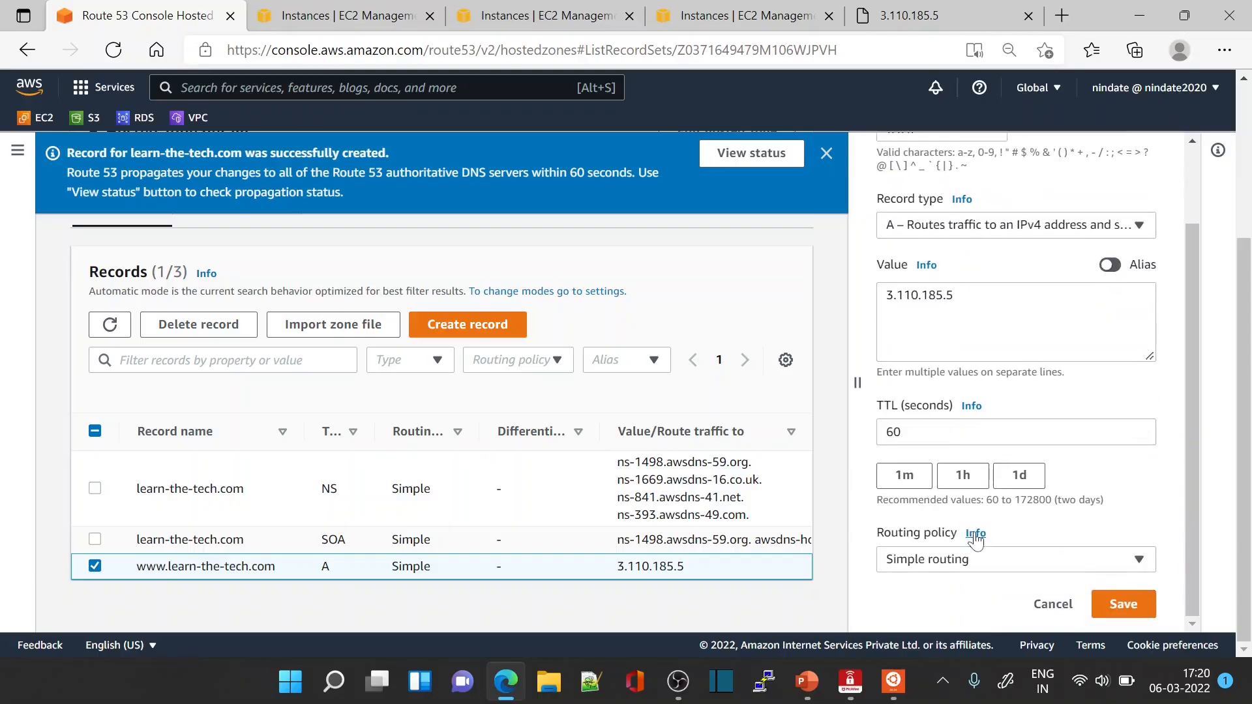
{"action": "left_click", "coordinate": [974, 563]}
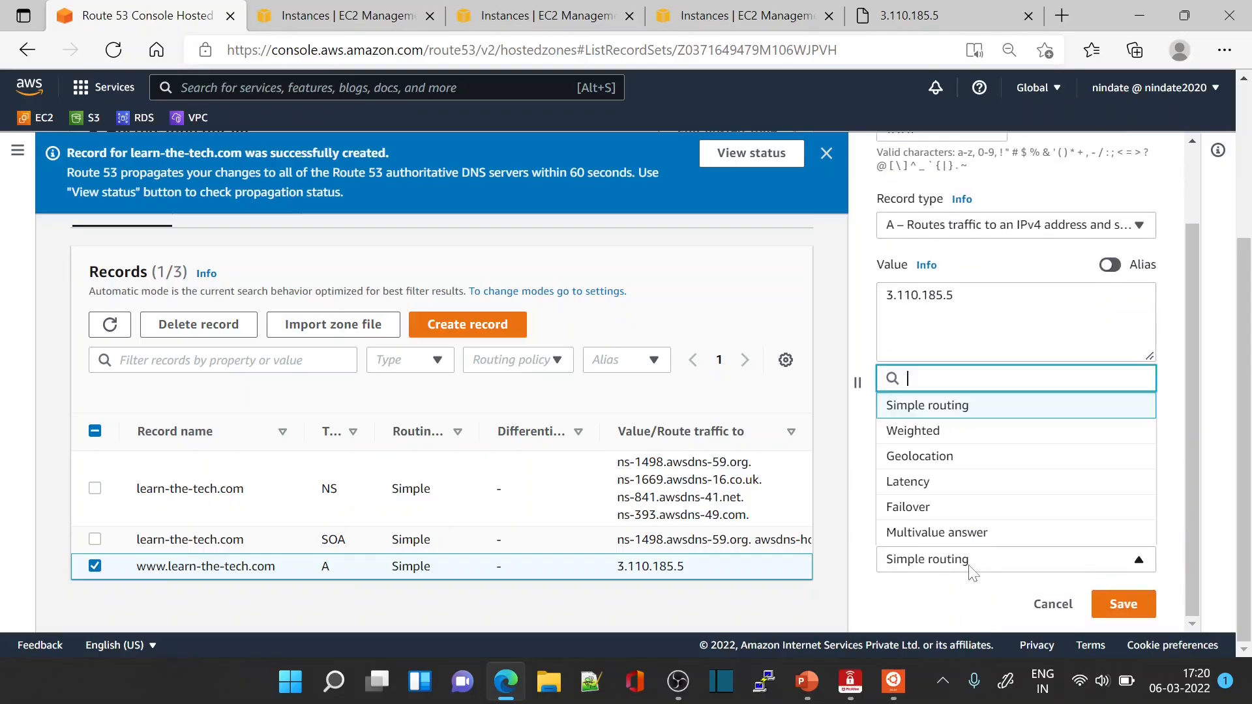
{"action": "left_click", "coordinate": [927, 431]}
Give the Mumbai record a weight of 100 and the record ID mumbai, save it and close the record details.
{"action": "scroll", "coordinate": [1193, 486], "scroll_direction": "down", "scroll_amount": 1}
{"action": "scroll", "coordinate": [1188, 515], "scroll_direction": "down", "scroll_amount": 3}
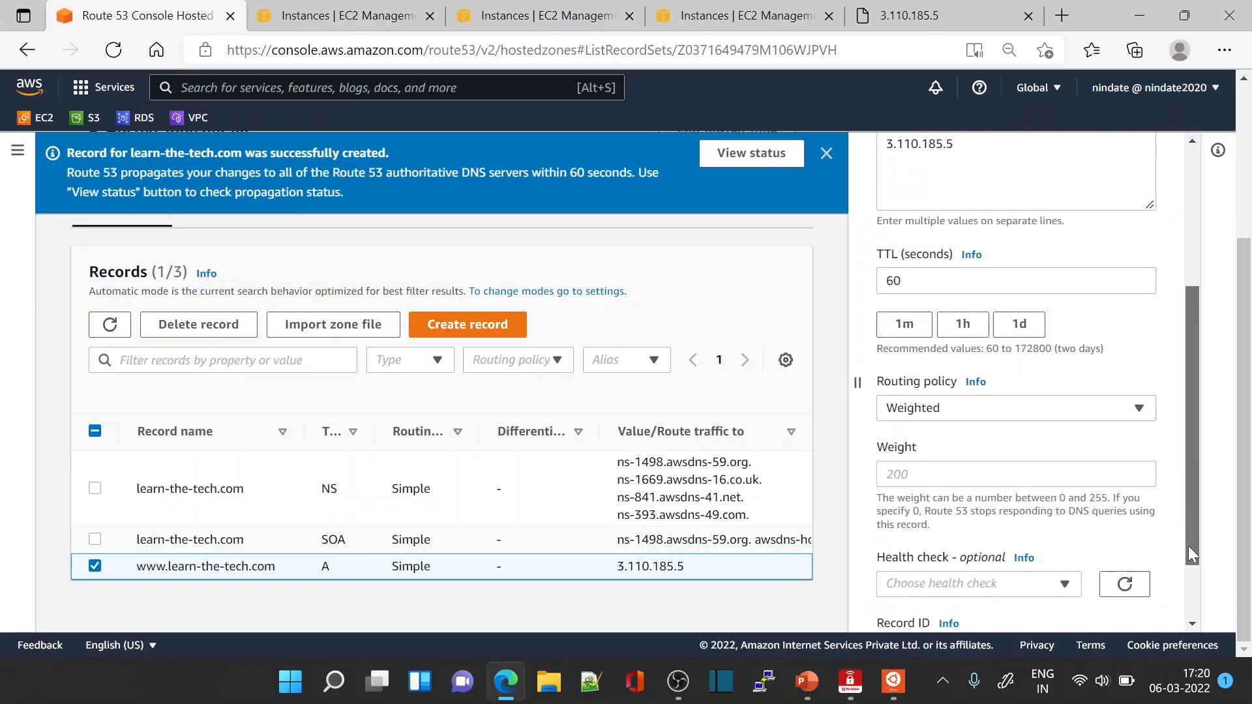
{"action": "left_click", "coordinate": [889, 453]}
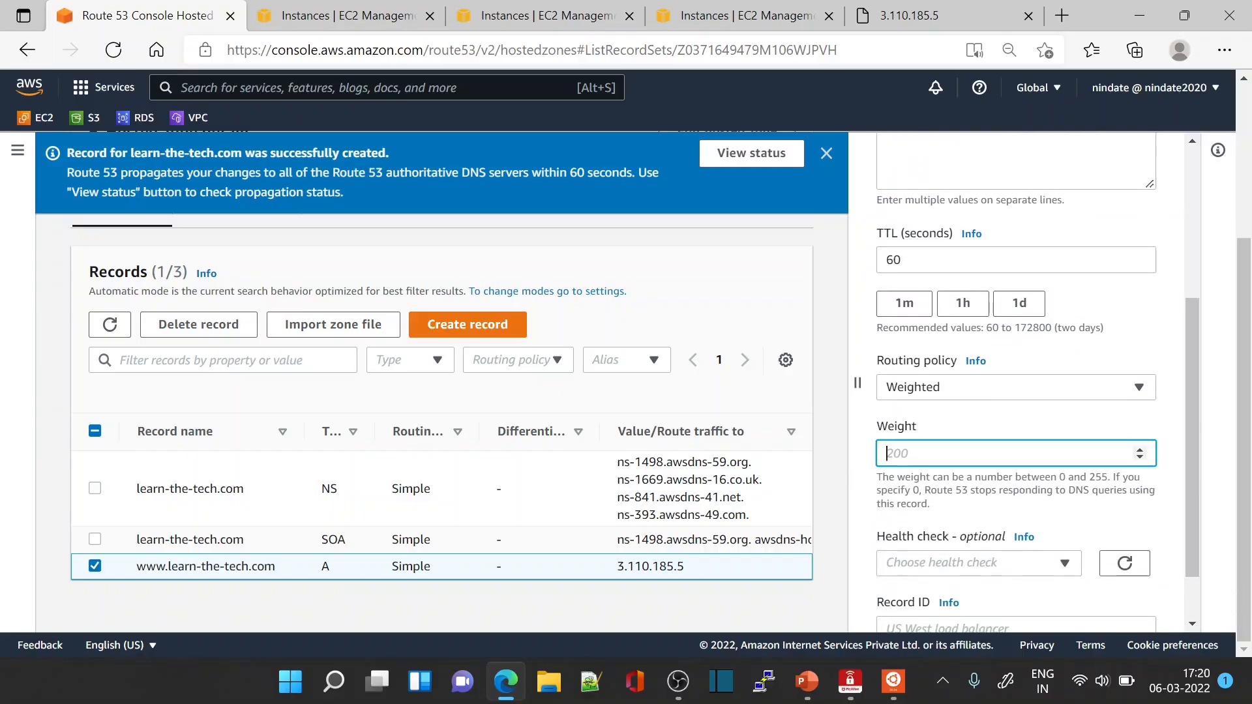
{"action": "type", "text": "100"}
{"action": "scroll", "coordinate": [944, 444], "scroll_direction": "down", "scroll_amount": 1}
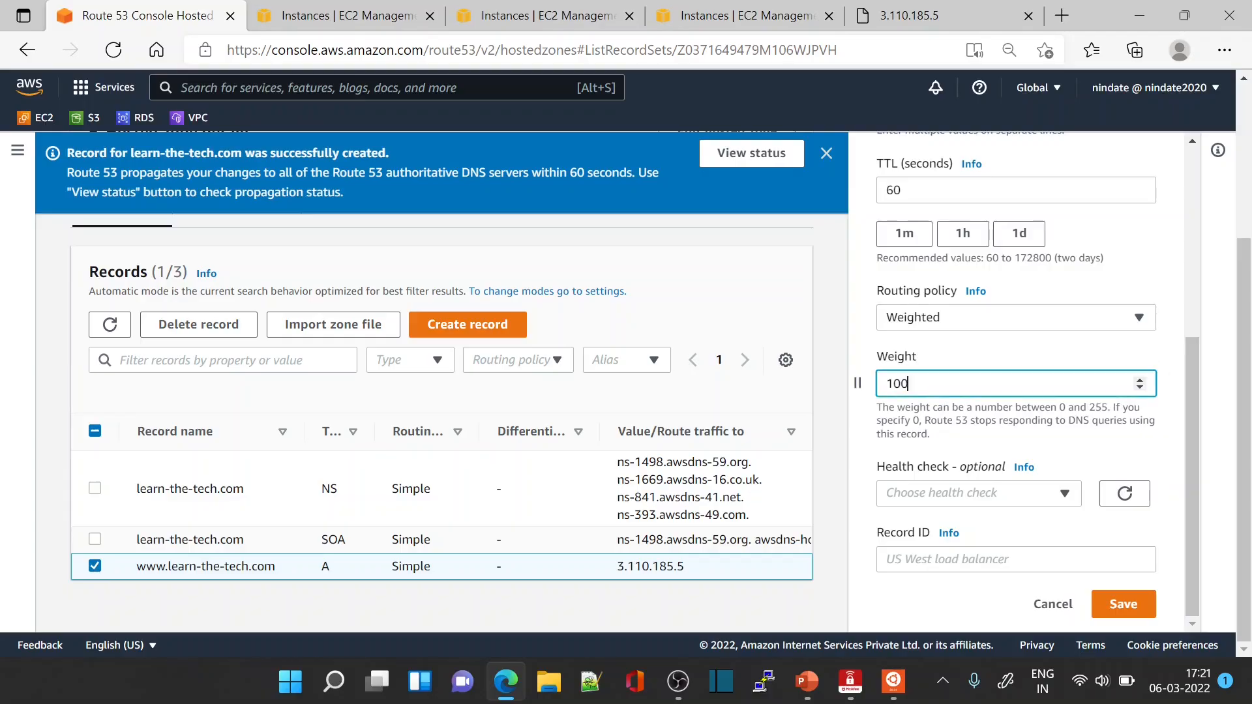
{"action": "left_click", "coordinate": [965, 559]}
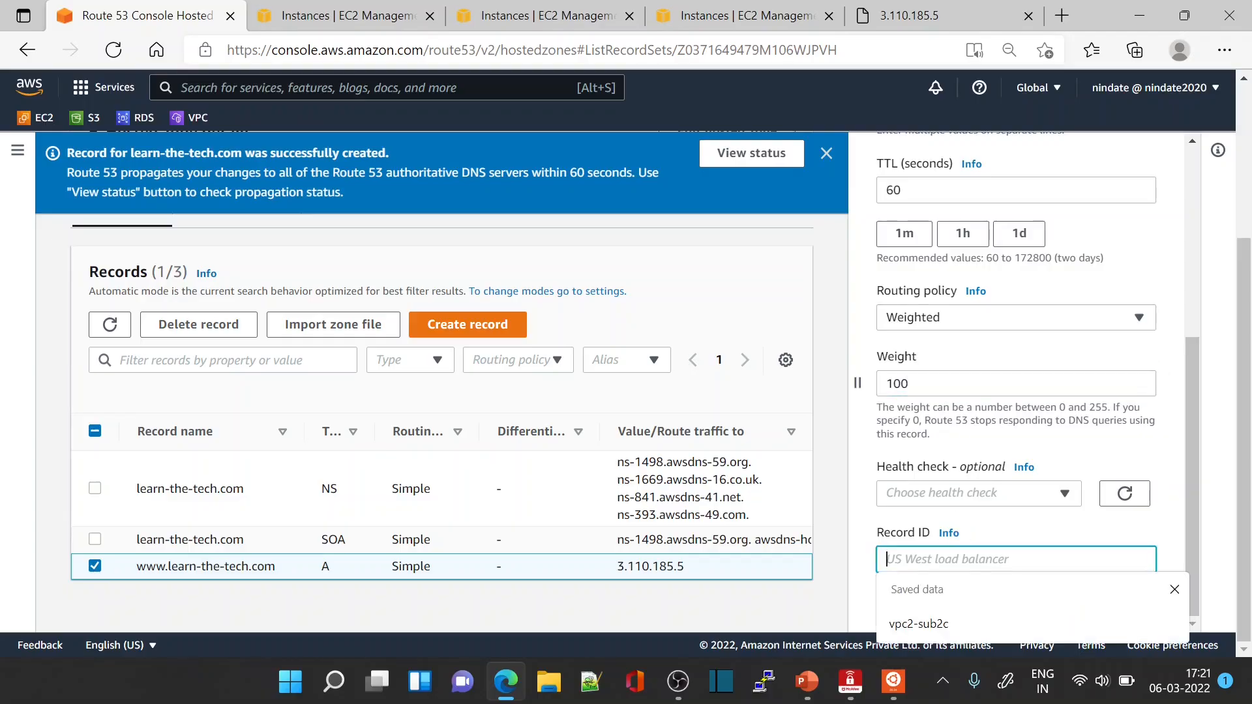
{"action": "type", "text": "mumbai"}
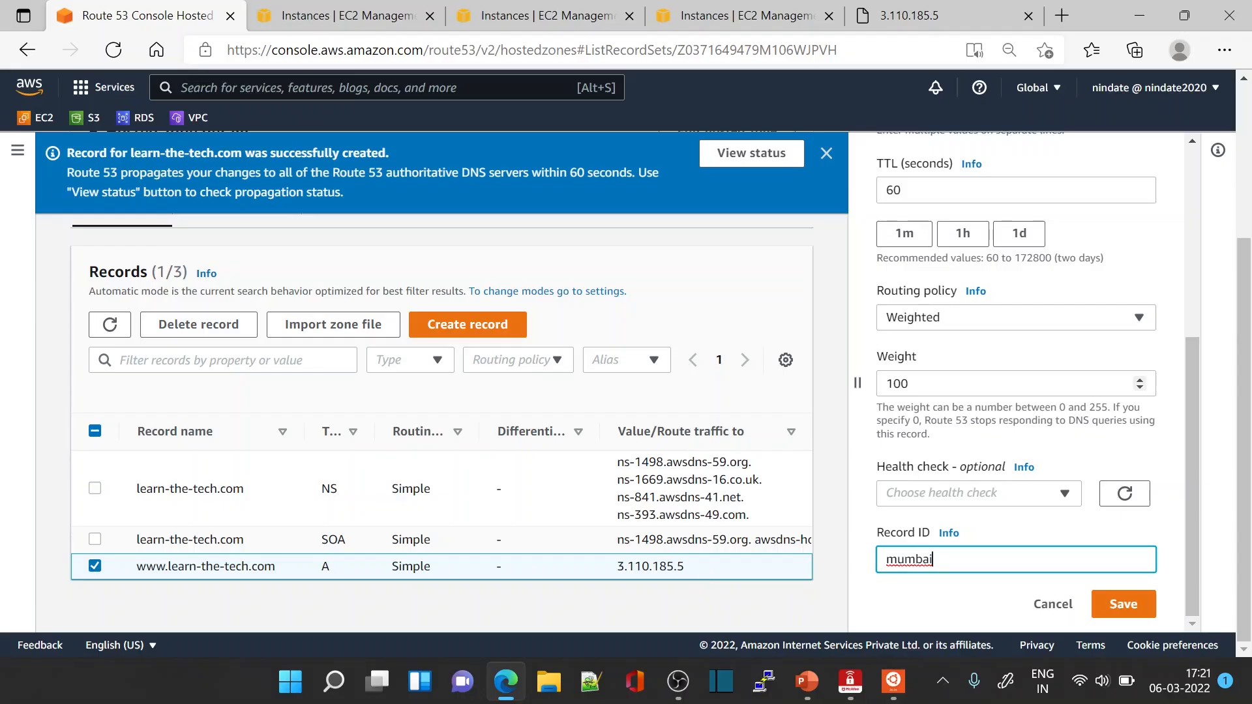
{"action": "left_click", "coordinate": [1116, 613]}
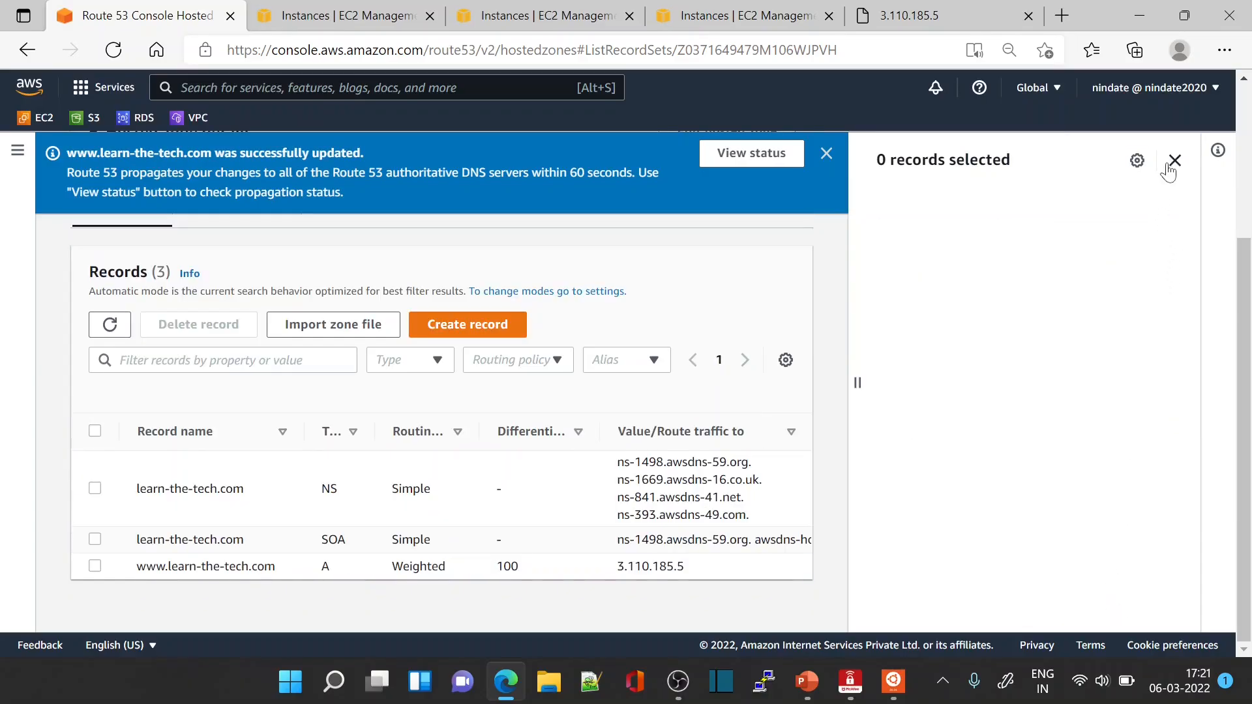
{"action": "left_click", "coordinate": [1174, 160]}
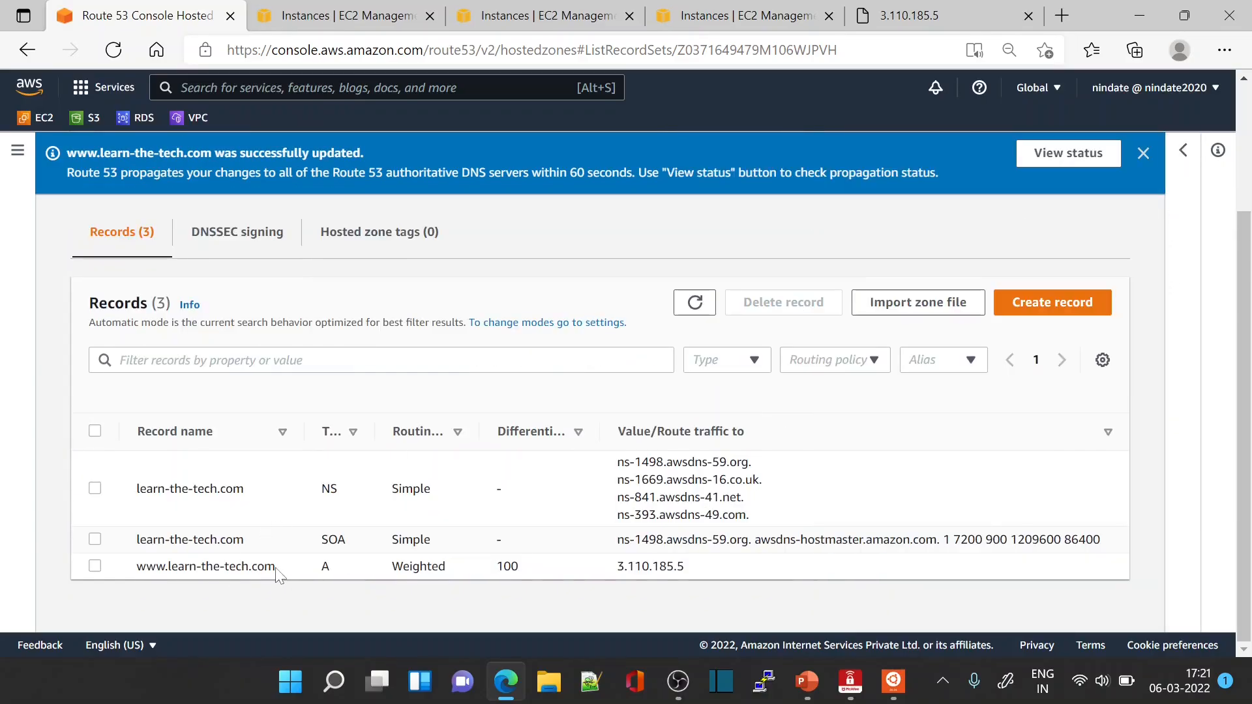
Start a new type A record named www with the Oregon instance's public IPv4 address, 54.148.15.49, as its value.
{"action": "left_click_drag", "start_coordinate": [279, 575], "coordinate": [140, 566]}
{"action": "left_click", "coordinate": [1021, 312]}
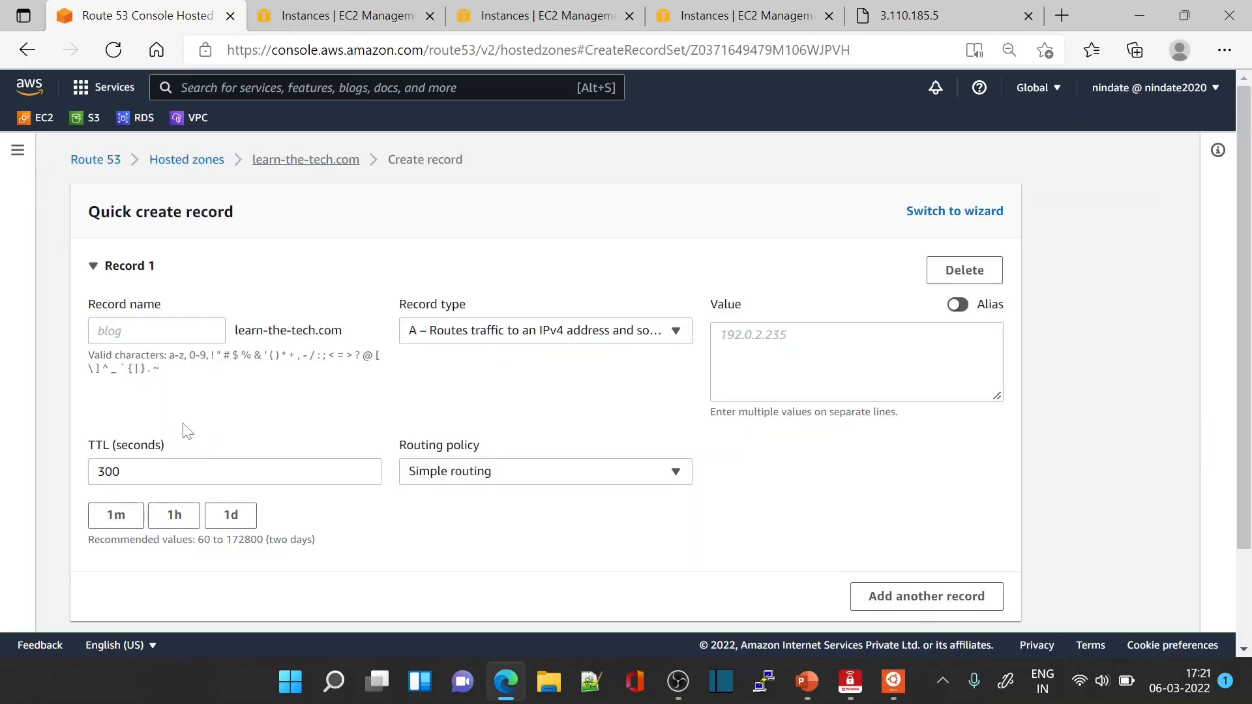
{"action": "left_click", "coordinate": [157, 331]}
{"action": "type", "text": "www"}
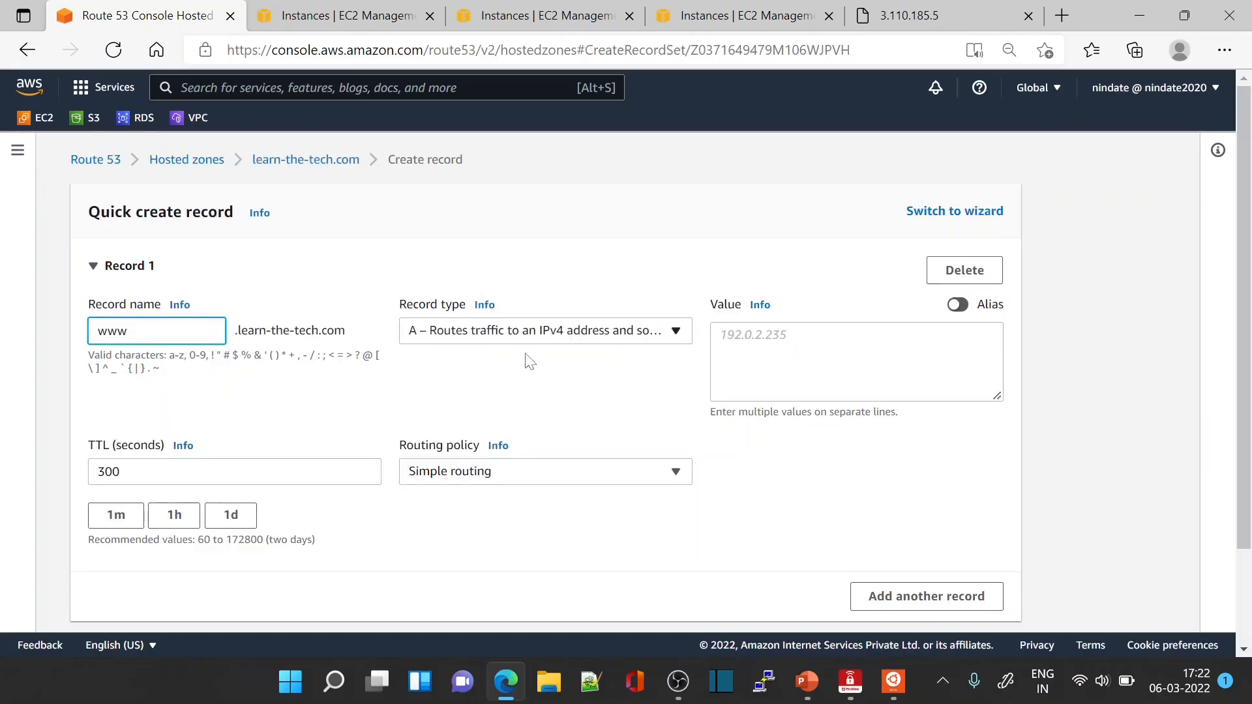
{"action": "left_click", "coordinate": [848, 359]}
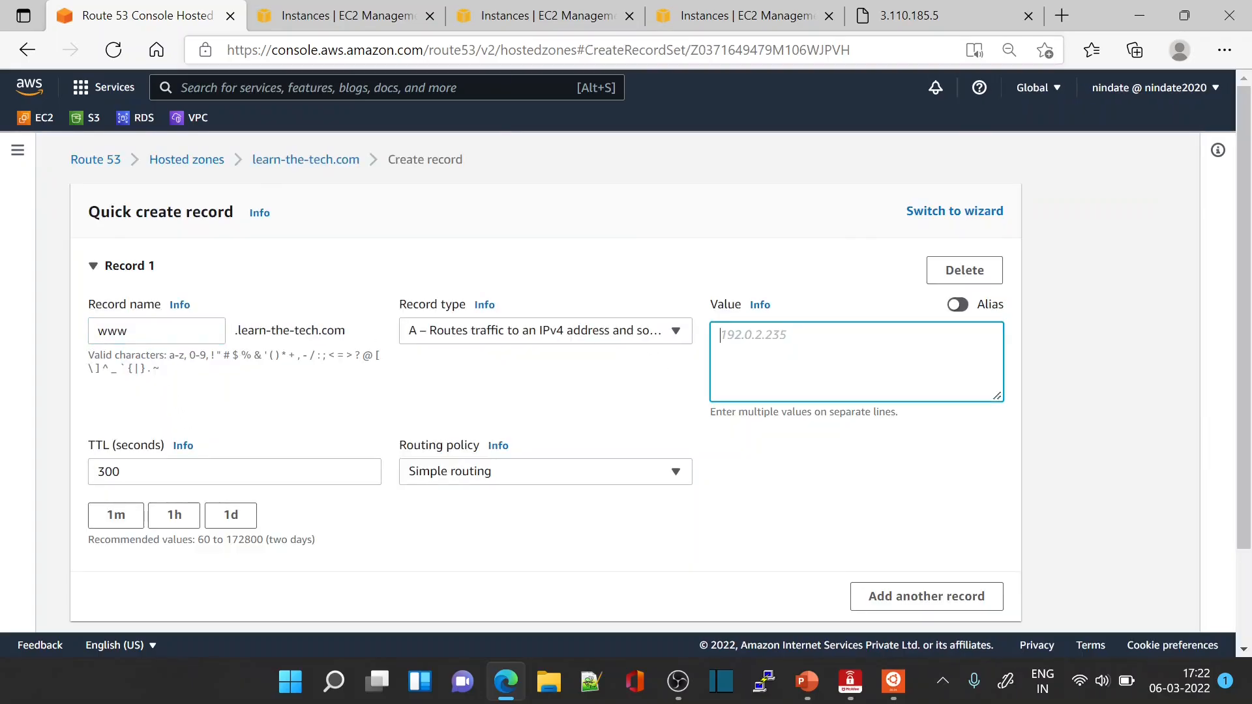
{"action": "left_click", "coordinate": [542, 16]}
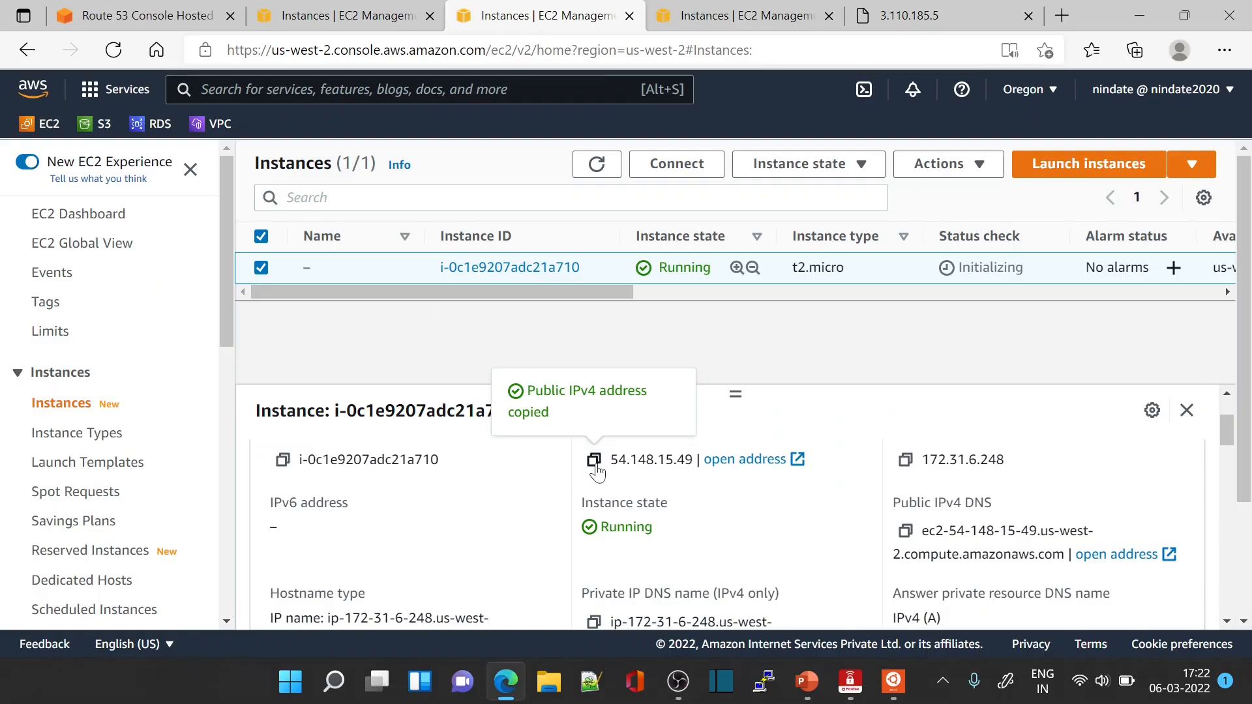
{"action": "left_click", "coordinate": [183, 20]}
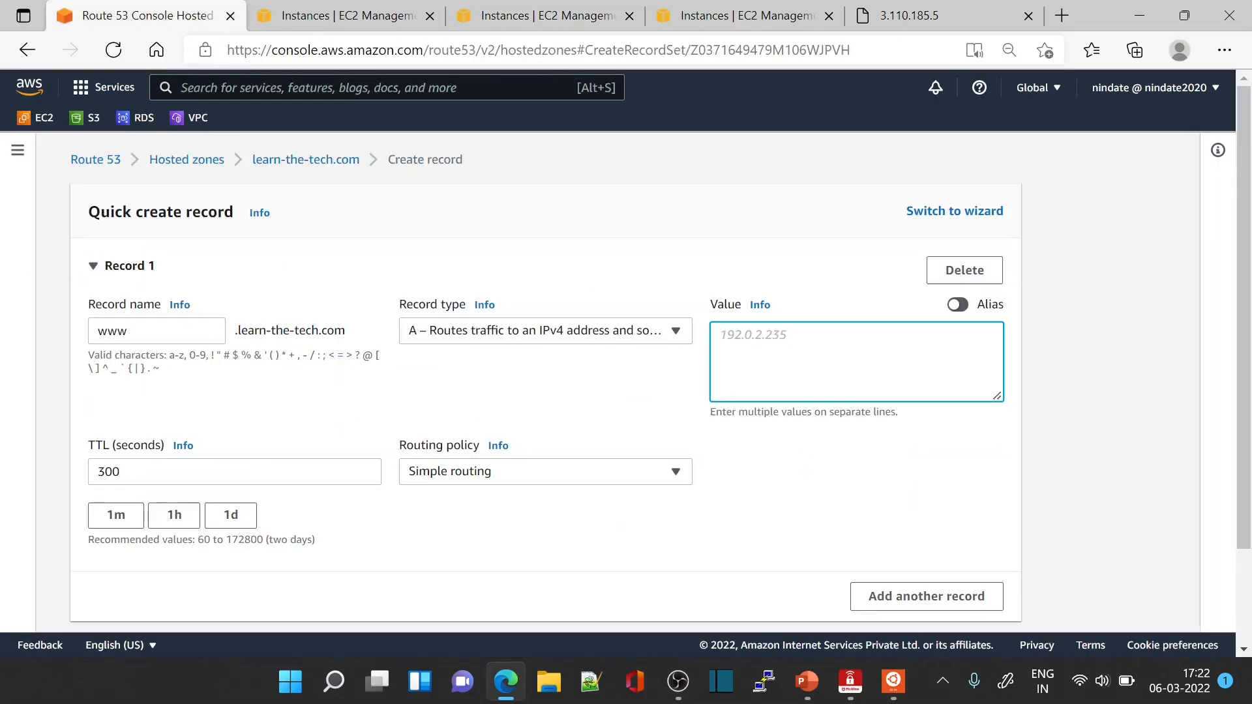
{"action": "type", "text": "54.148.15.49"}
Set the new www record to Weighted routing with a weight of 100 and a TTL of 60 seconds.
{"action": "left_click", "coordinate": [614, 472]}
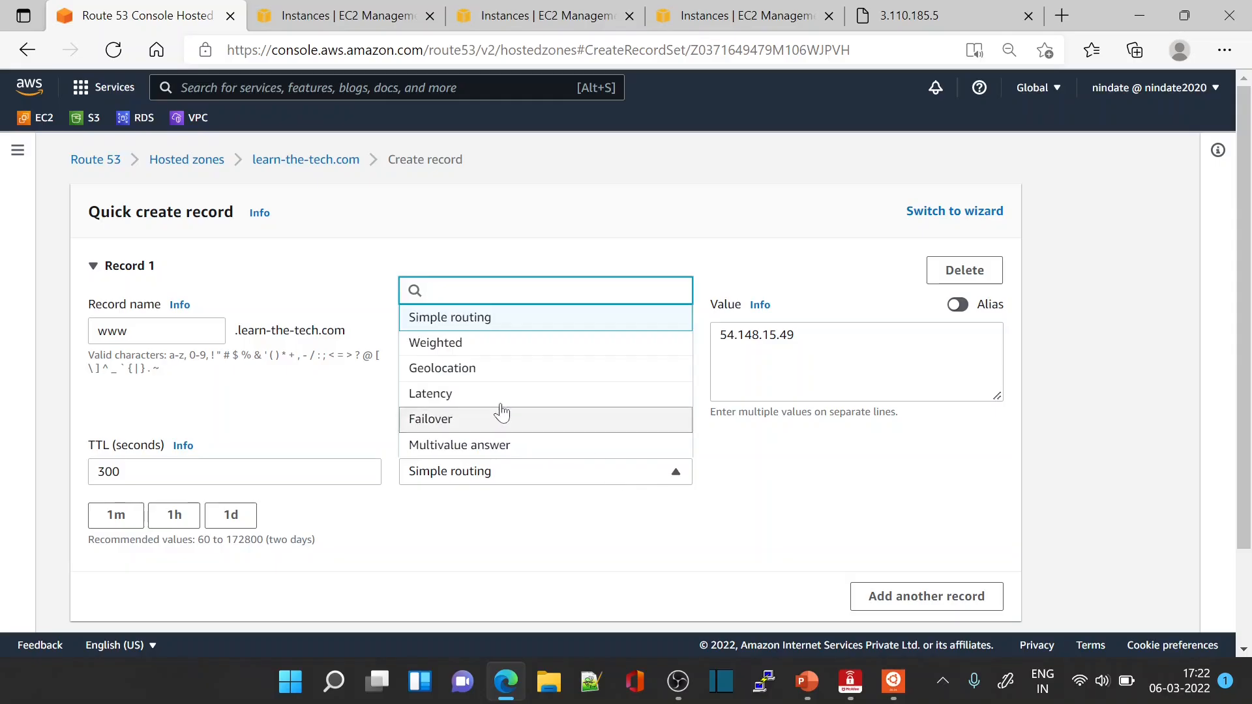
{"action": "left_click", "coordinate": [443, 345]}
{"action": "left_click", "coordinate": [116, 515]}
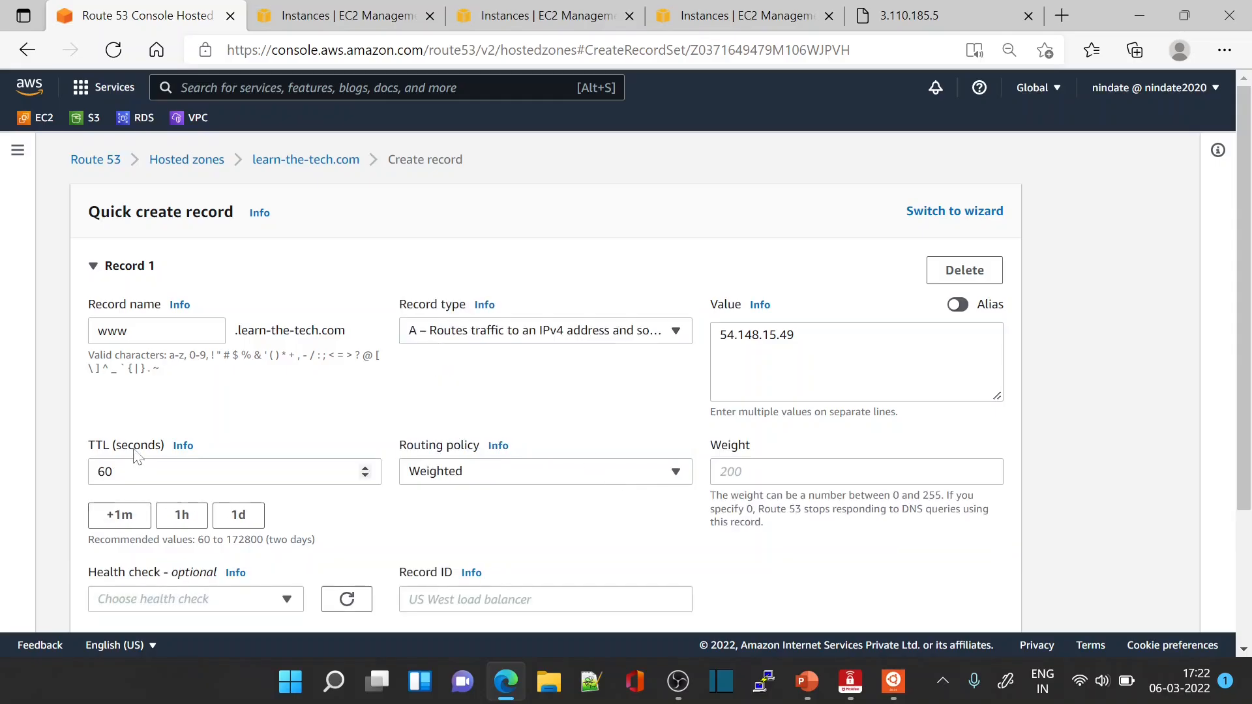
{"action": "left_click", "coordinate": [987, 472]}
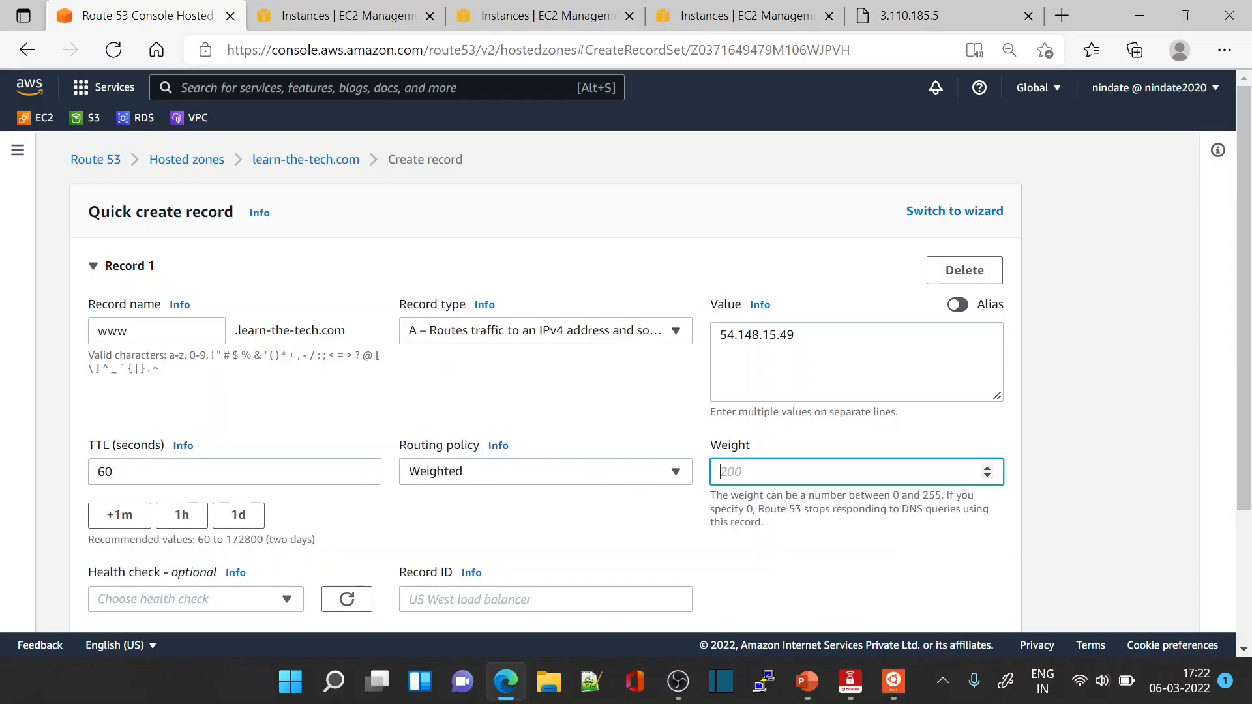
{"action": "type", "text": "100"}
Enter oregon as the new record's ID and create the record.
{"action": "scroll", "coordinate": [626, 316], "scroll_direction": "down", "scroll_amount": 3}
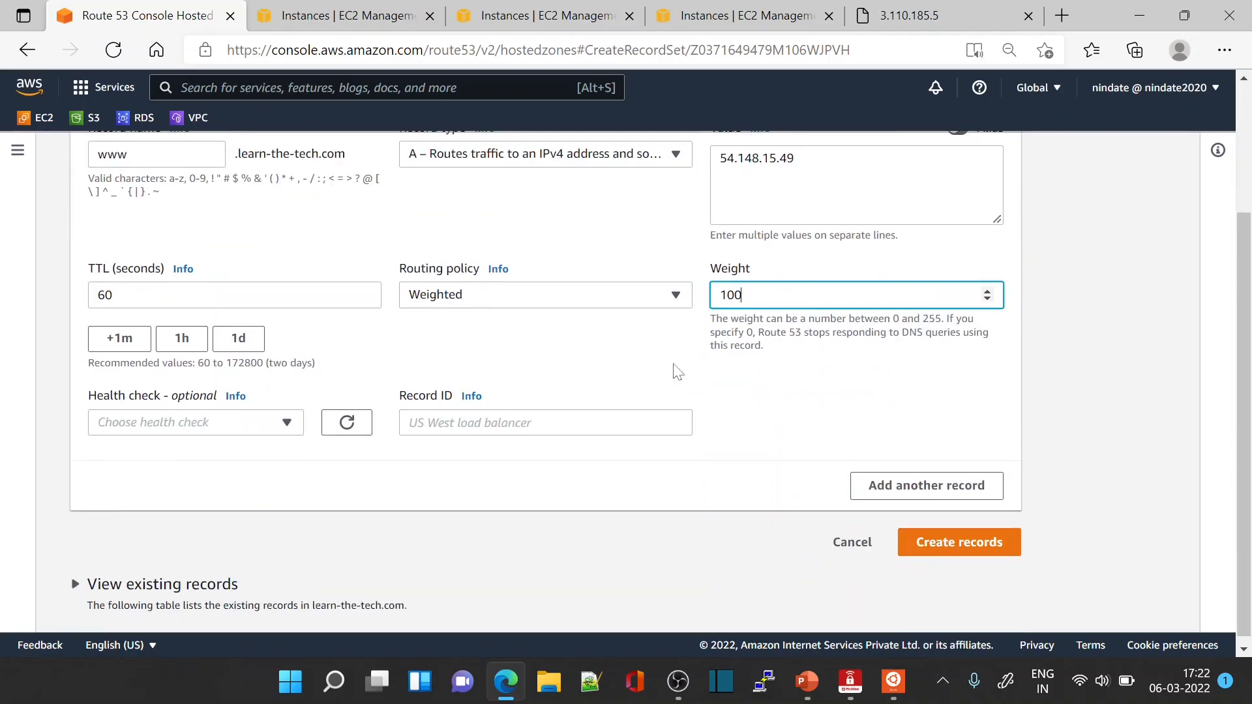
{"action": "left_click", "coordinate": [513, 427]}
{"action": "type", "text": "oregon"}
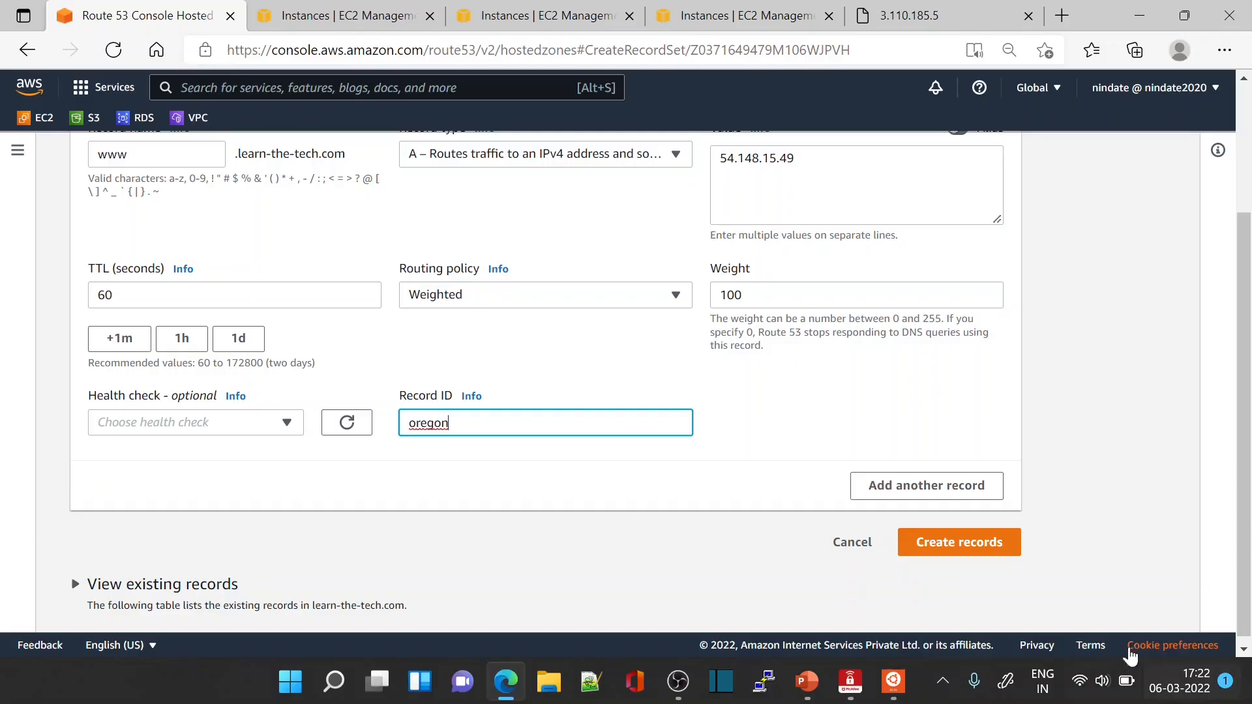
{"action": "left_click", "coordinate": [979, 547]}
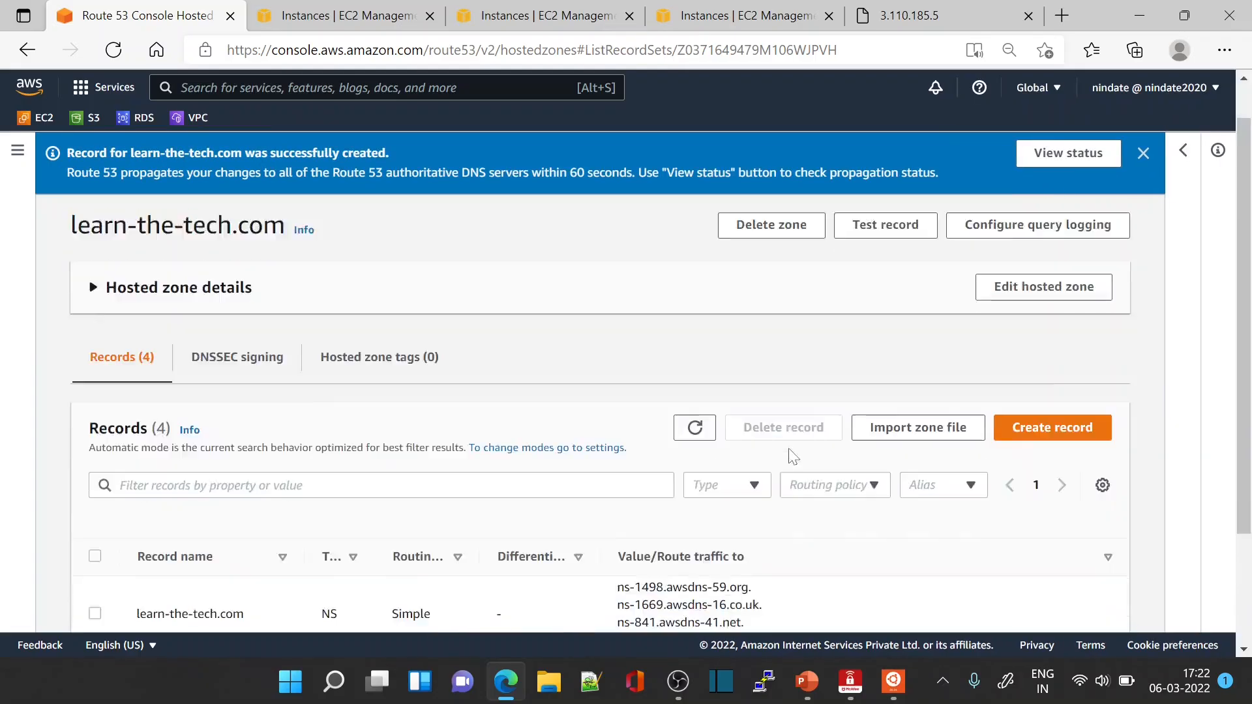
{"action": "scroll", "coordinate": [791, 473], "scroll_direction": "down", "scroll_amount": 3}
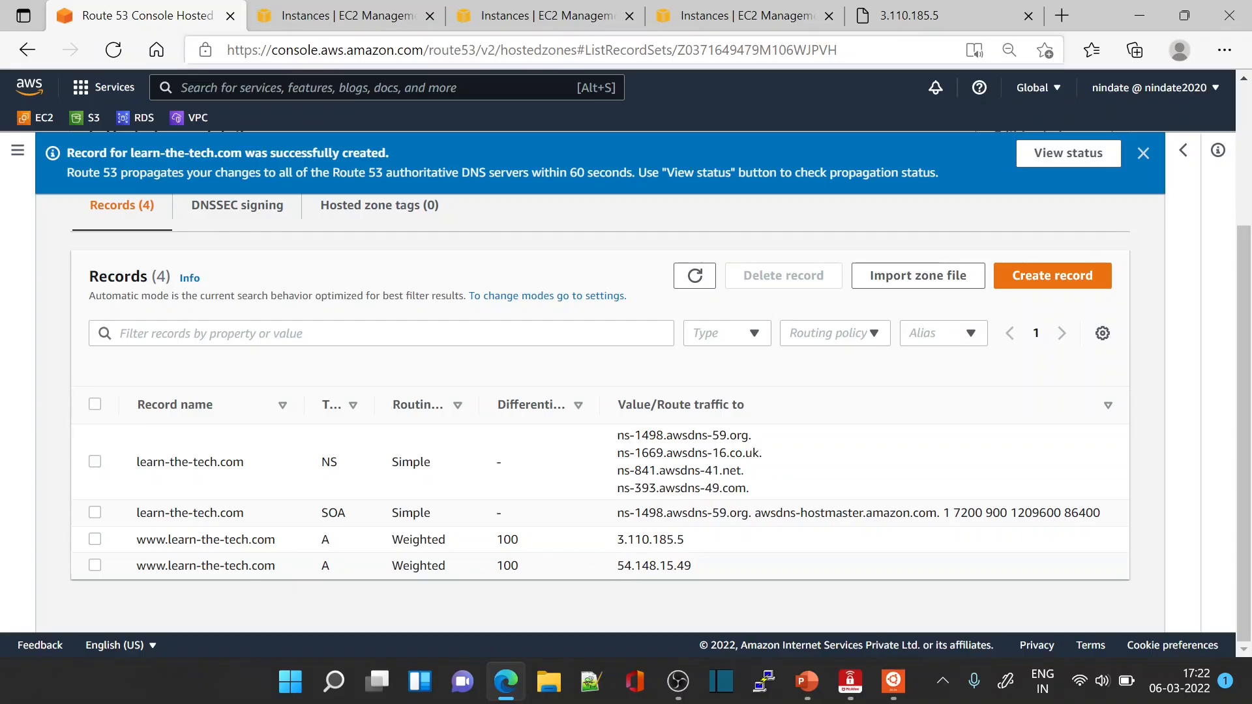
{"action": "left_click", "coordinate": [914, 17]}
{"action": "left_click", "coordinate": [689, 43]}
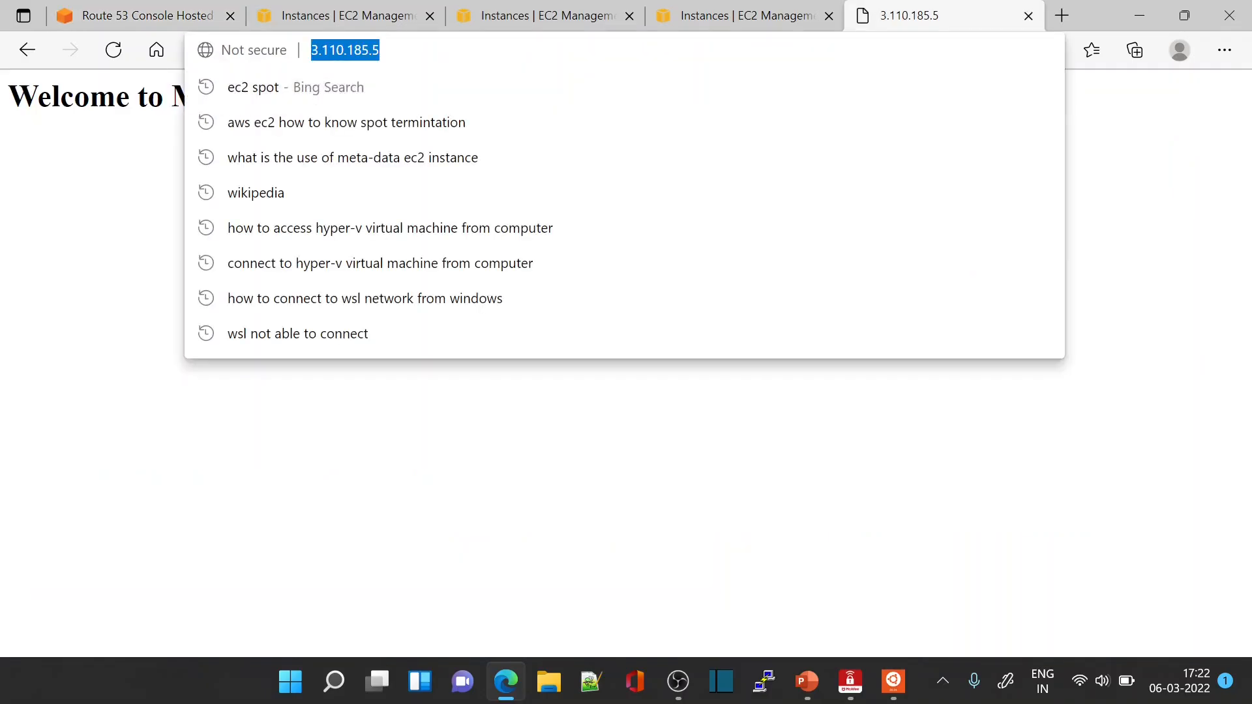
{"action": "type", "text": "www"}
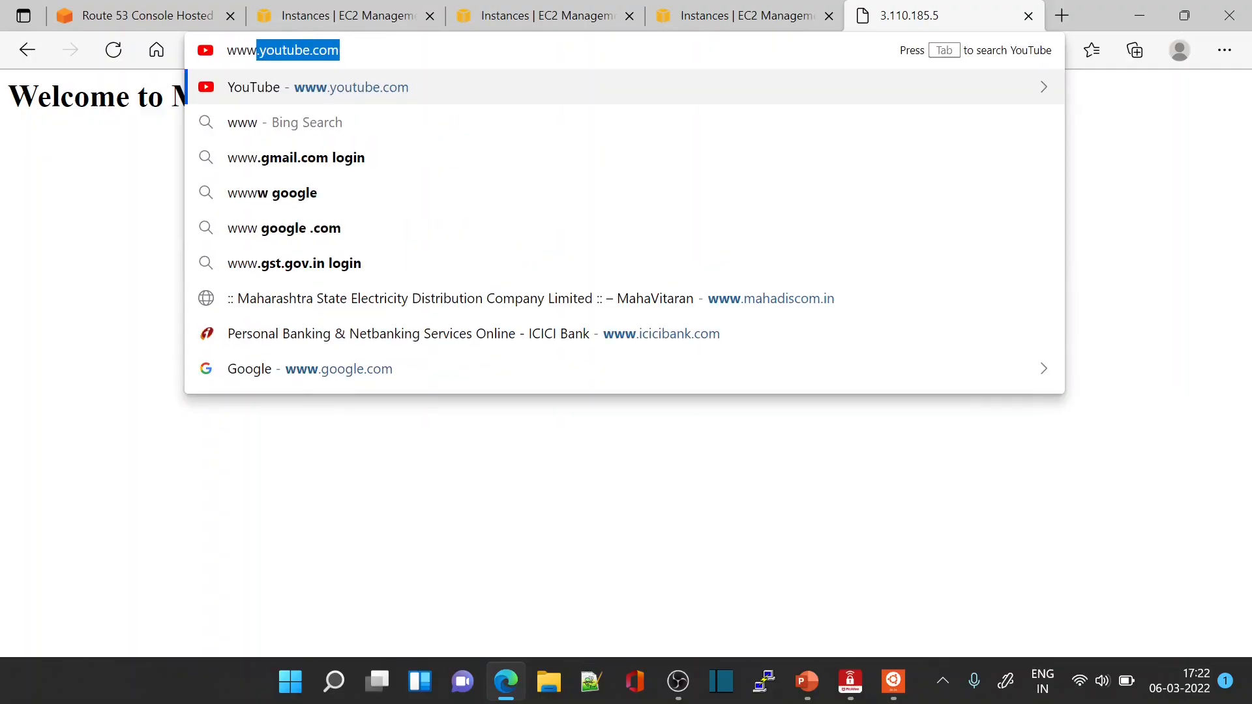
{"action": "type", "text": ".lea"}
{"action": "key", "text": "Return"}
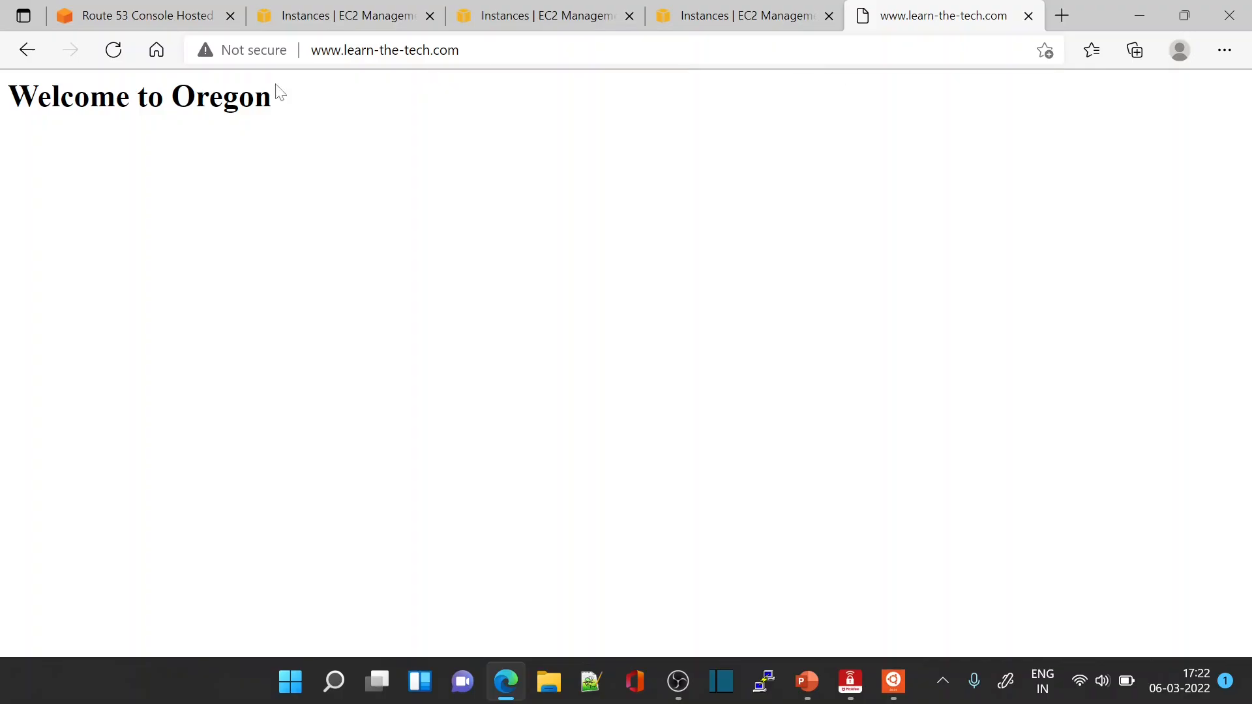
{"action": "left_click", "coordinate": [114, 55]}
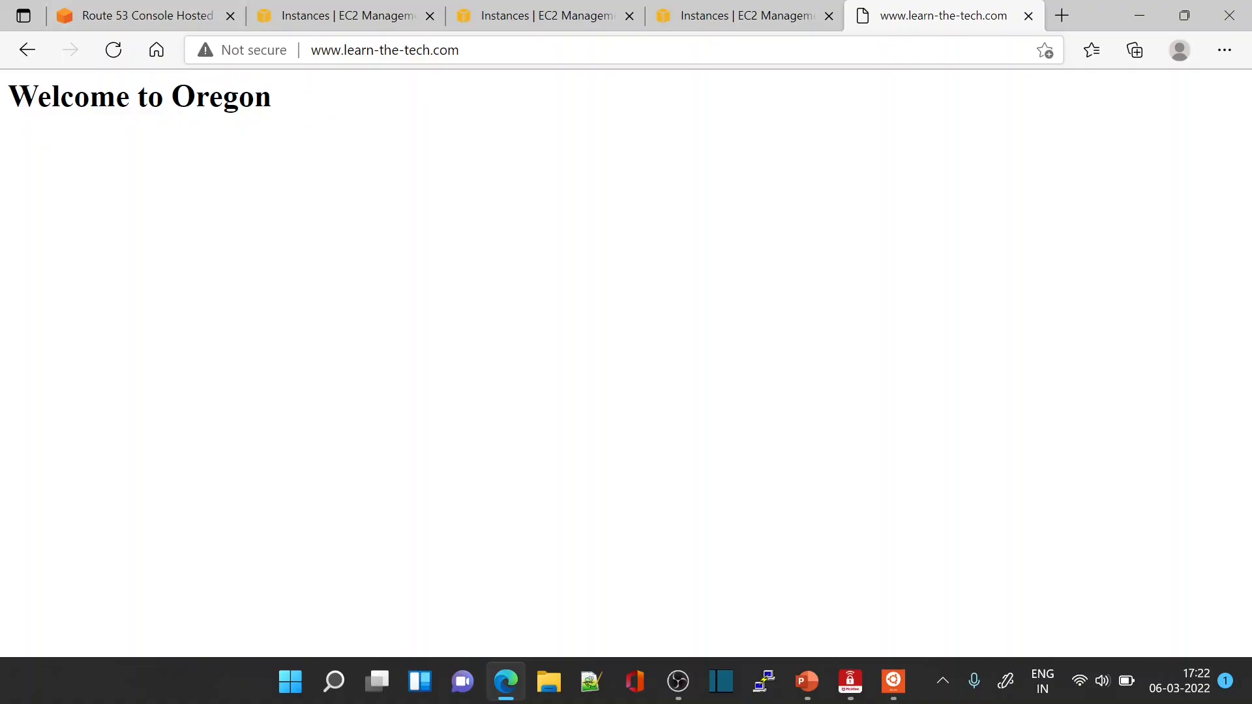
{"action": "left_click", "coordinate": [112, 49]}
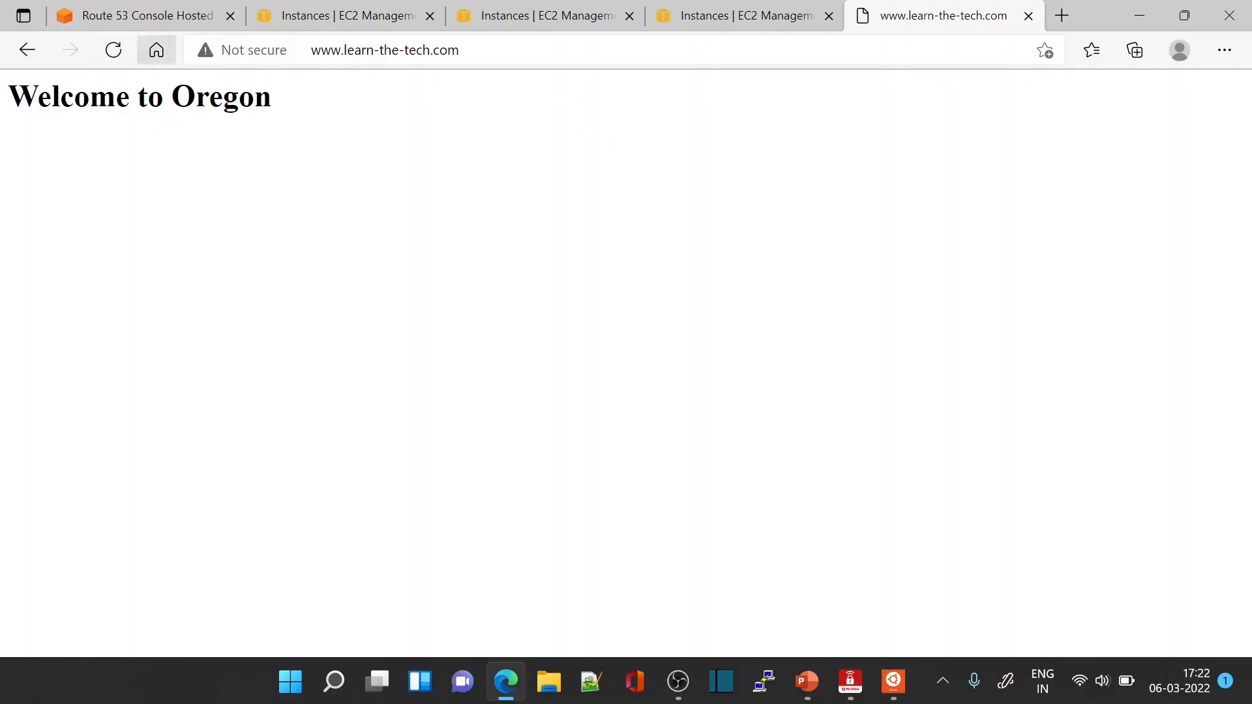
{"action": "left_click", "coordinate": [518, 50]}
{"action": "key", "text": "ctrl+c"}
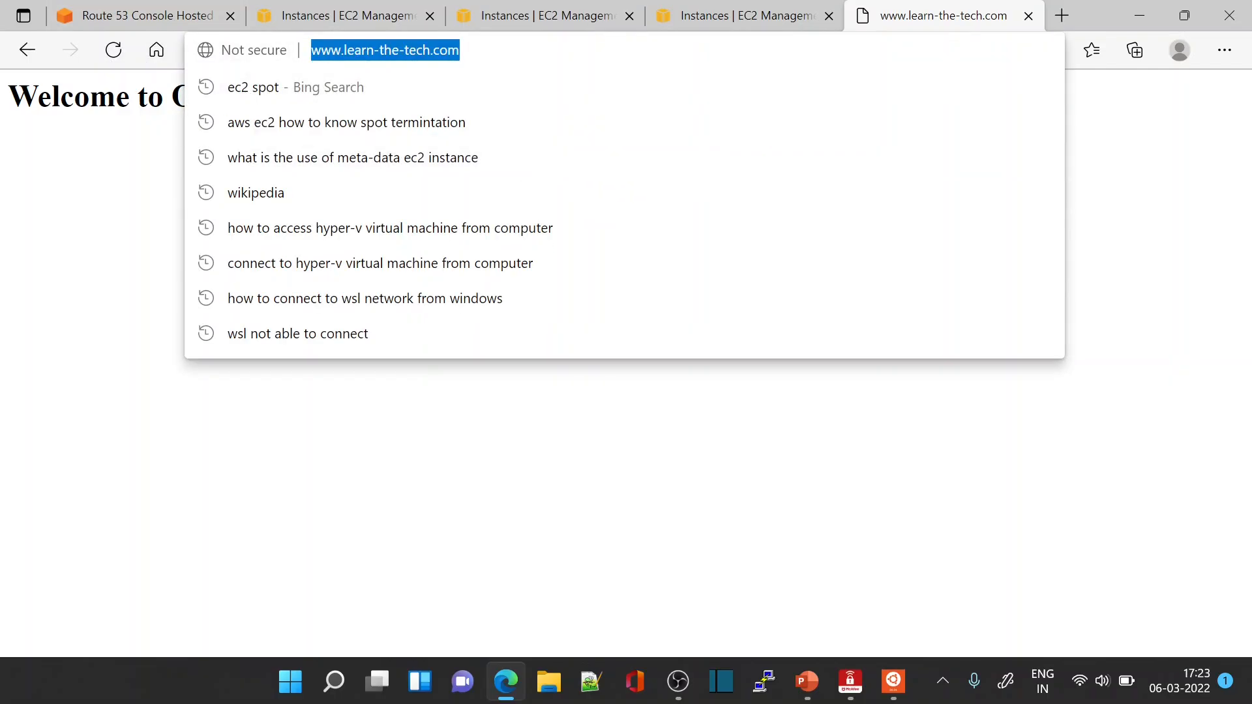
{"action": "left_click", "coordinate": [893, 681]}
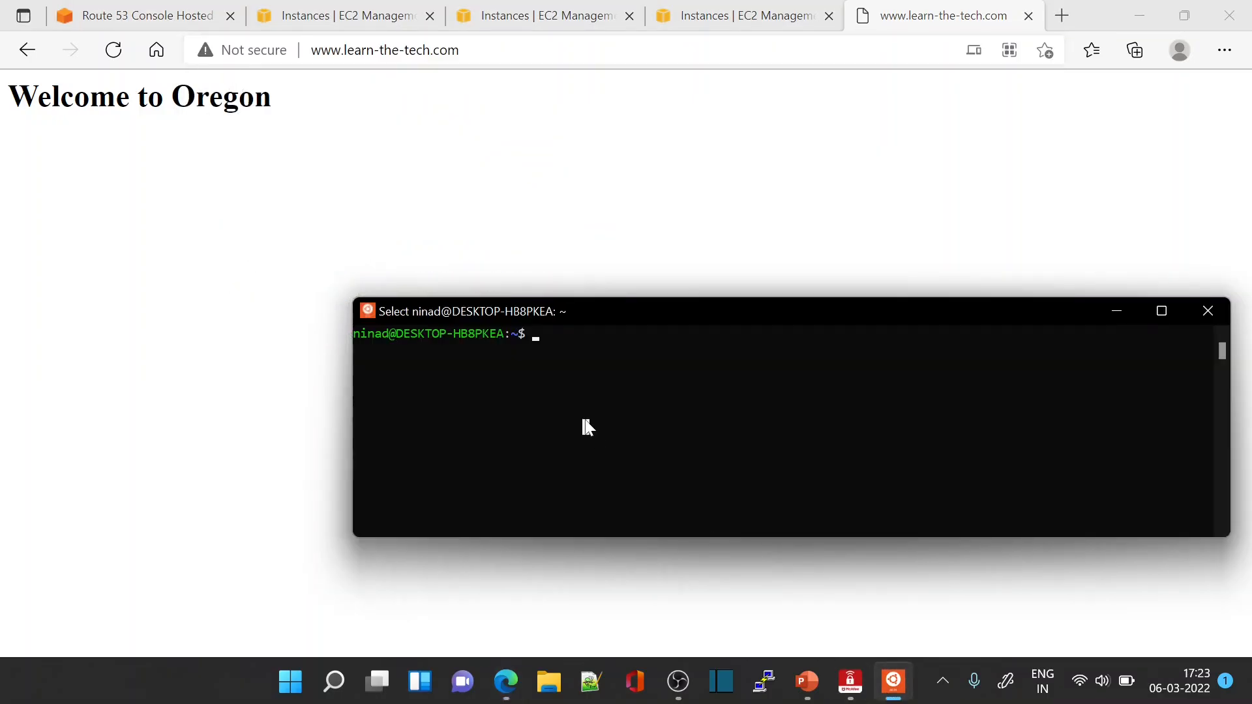
{"action": "key", "text": "Escape"}
{"action": "type", "text": "curl"}
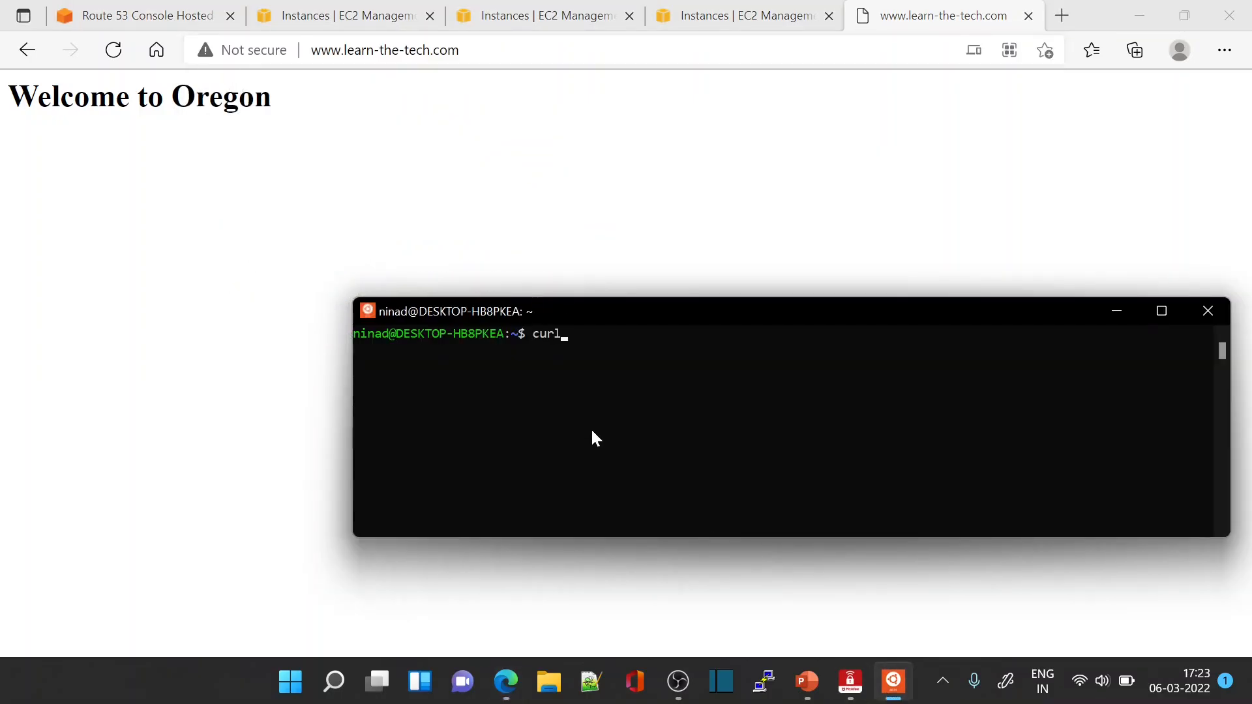
{"action": "right_click", "coordinate": [785, 442]}
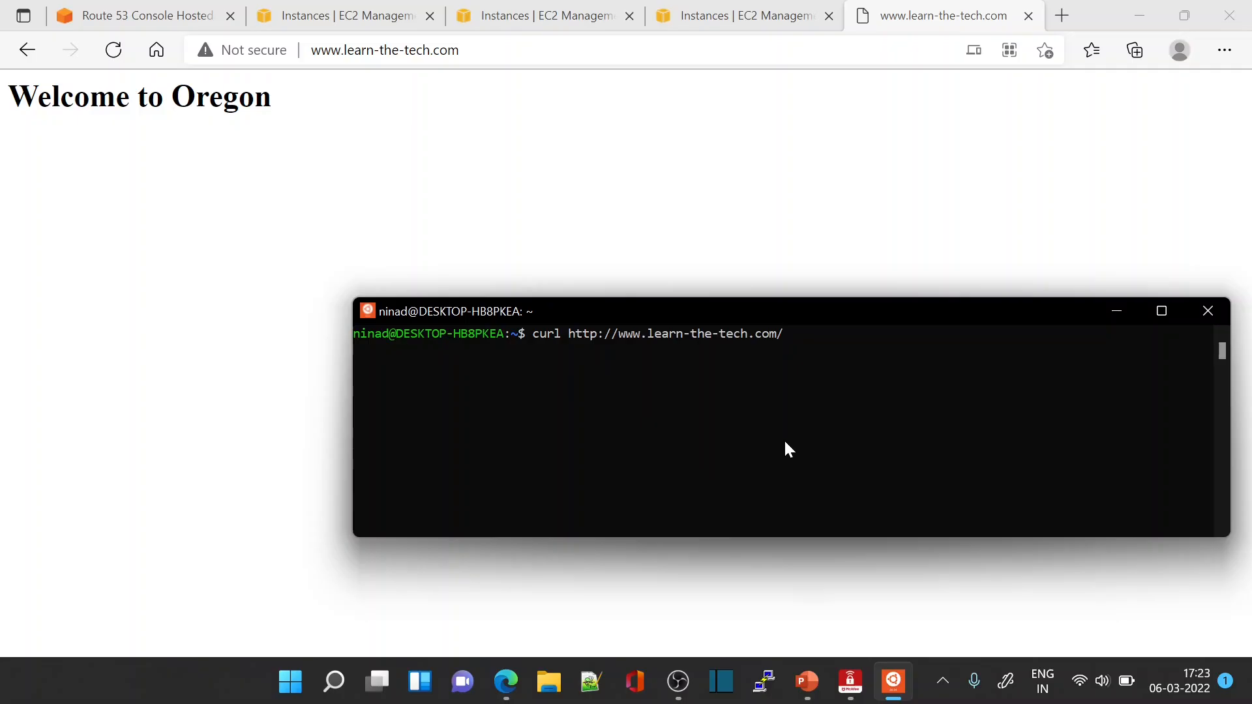
{"action": "key", "text": "Up"}
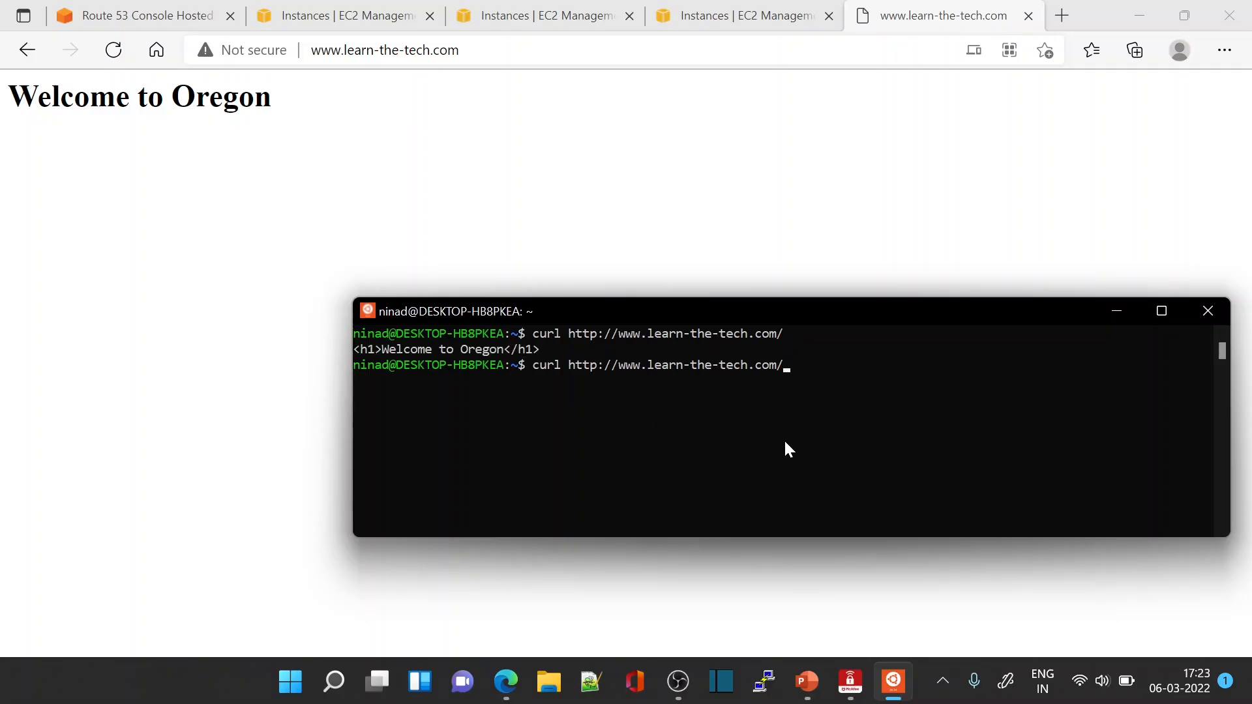
{"action": "key", "text": "Return"}
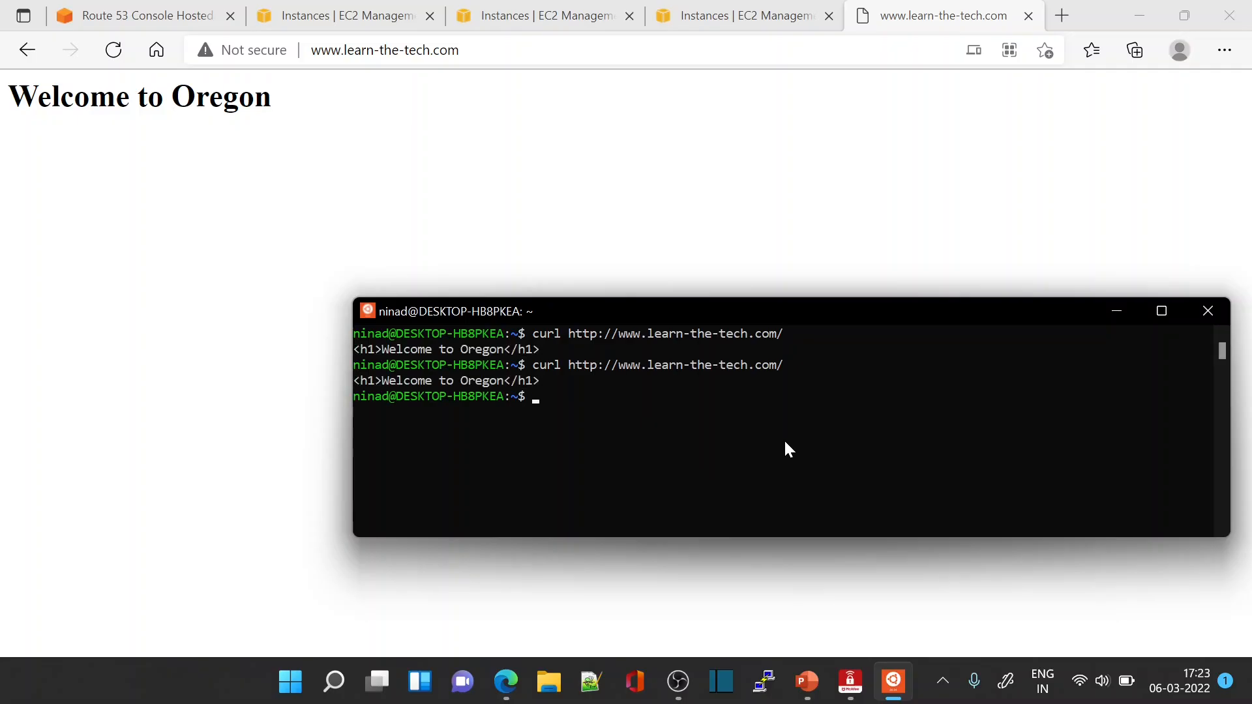
{"action": "key", "text": "Up"}
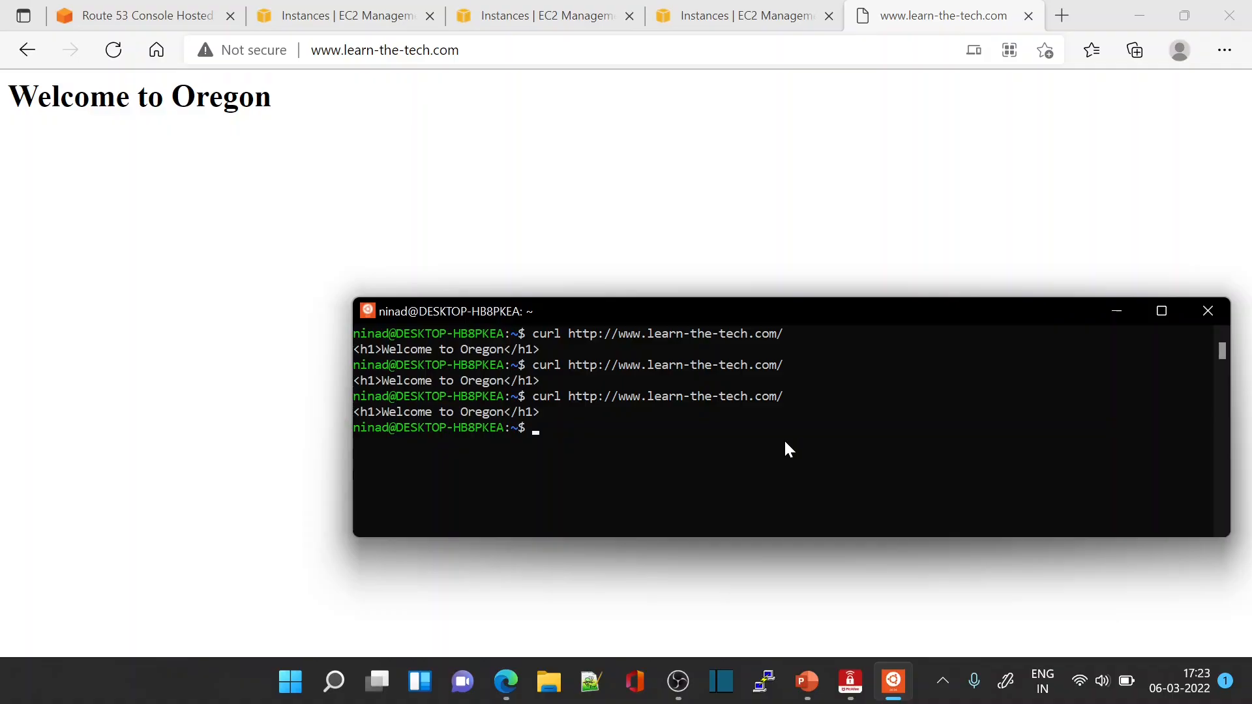
{"action": "key", "text": "Up"}
{"action": "key", "text": "Return"}
{"action": "key", "text": "Up"}
{"action": "key", "text": "Return"}
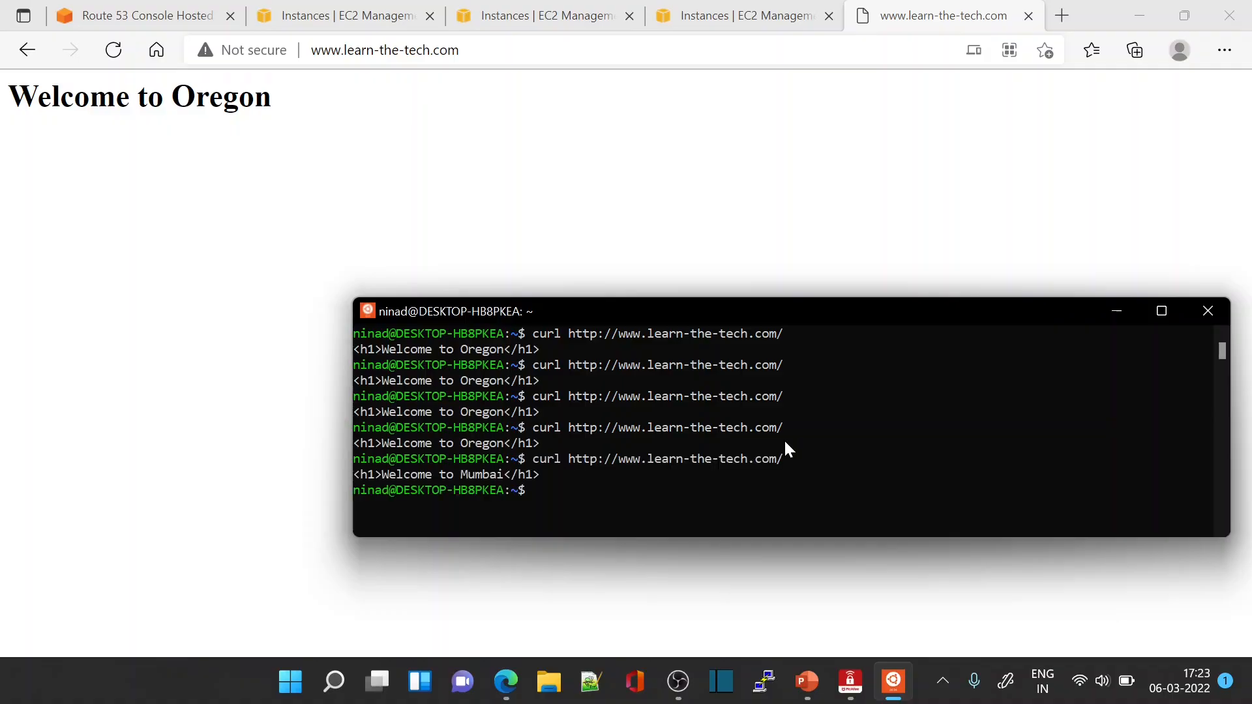
{"action": "key", "text": "Up"}
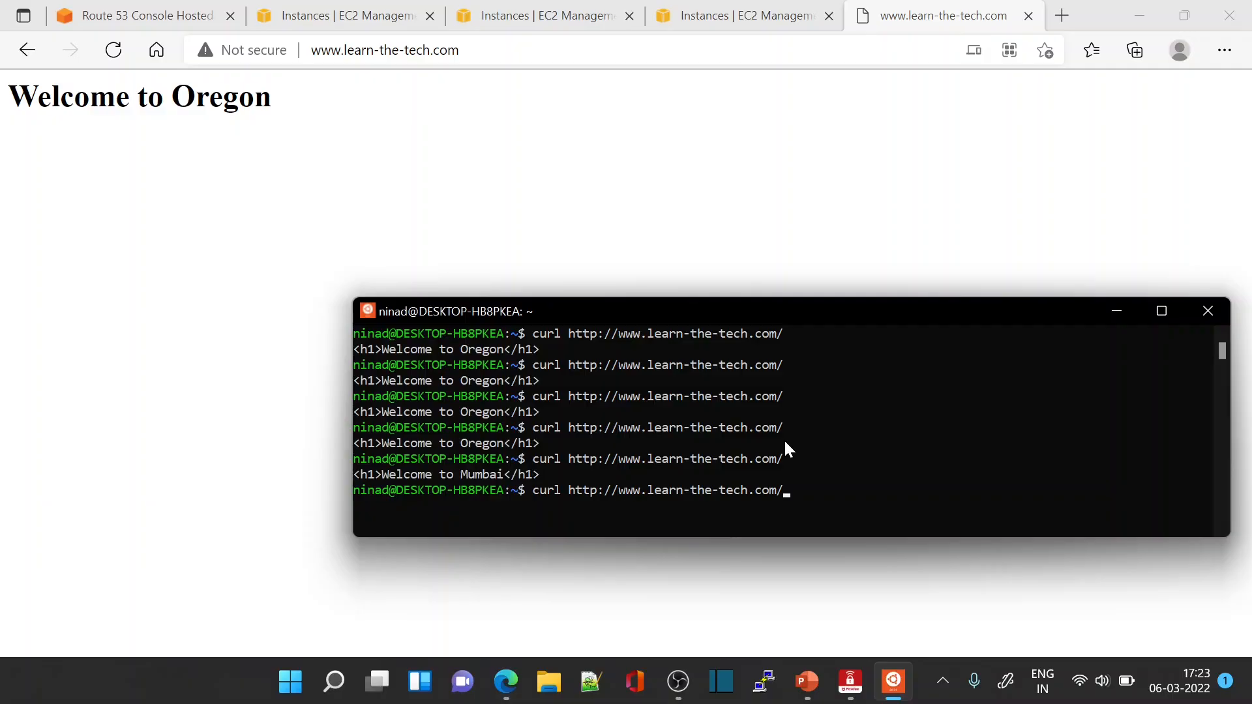
{"action": "key", "text": "Return"}
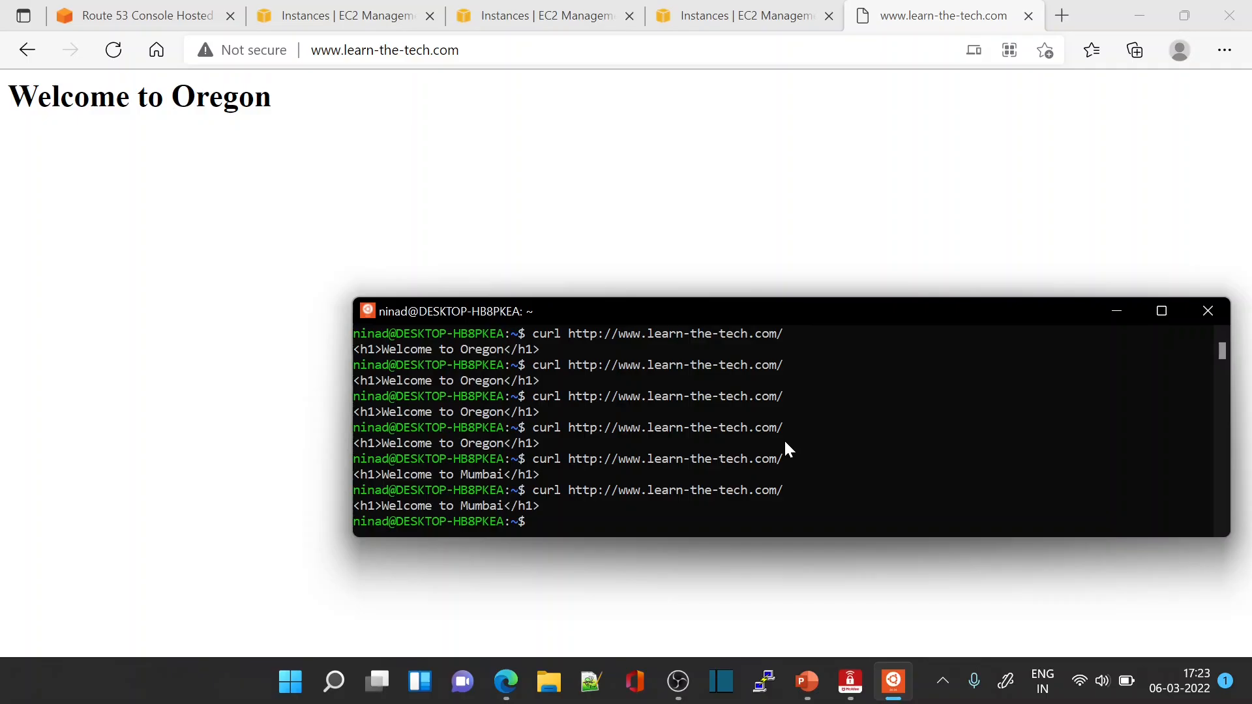
{"action": "key", "text": "Up"}
{"action": "key", "text": "Return"}
Switch to the Route 53 console and change the www record for 3.110.185.5 to Geolocation routing with location Asia.
{"action": "left_click", "coordinate": [135, 21]}
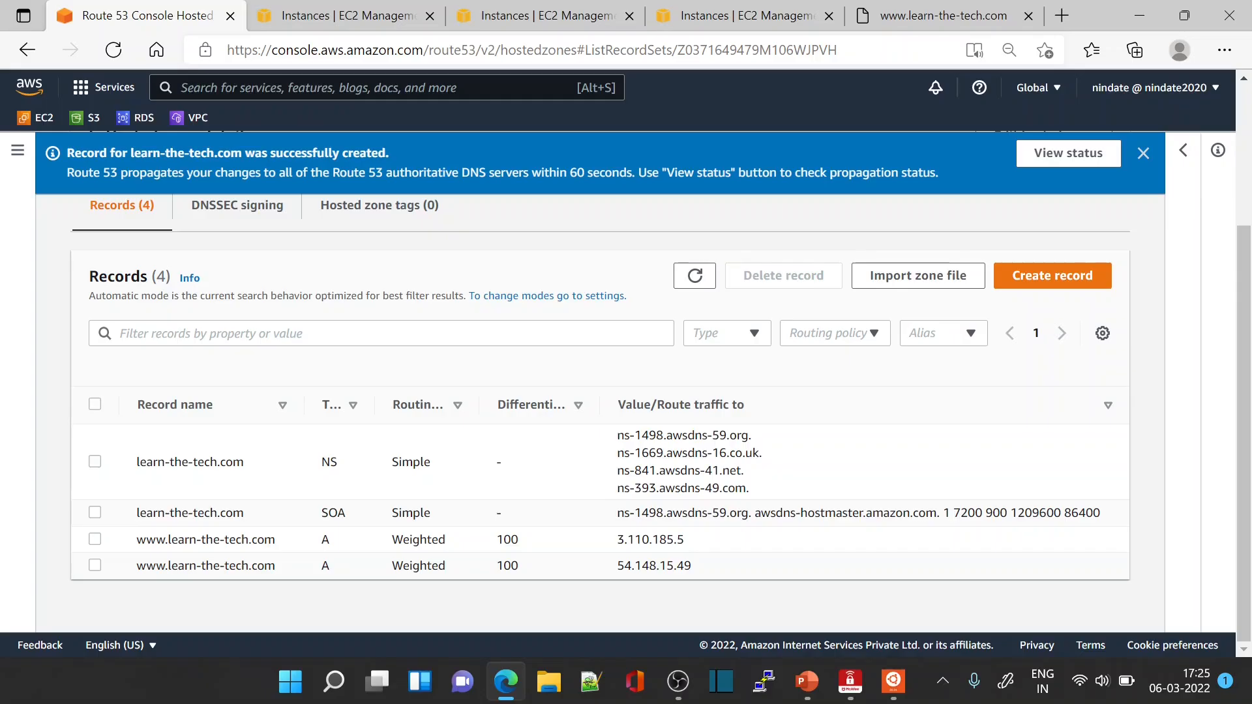
{"action": "left_click", "coordinate": [96, 540]}
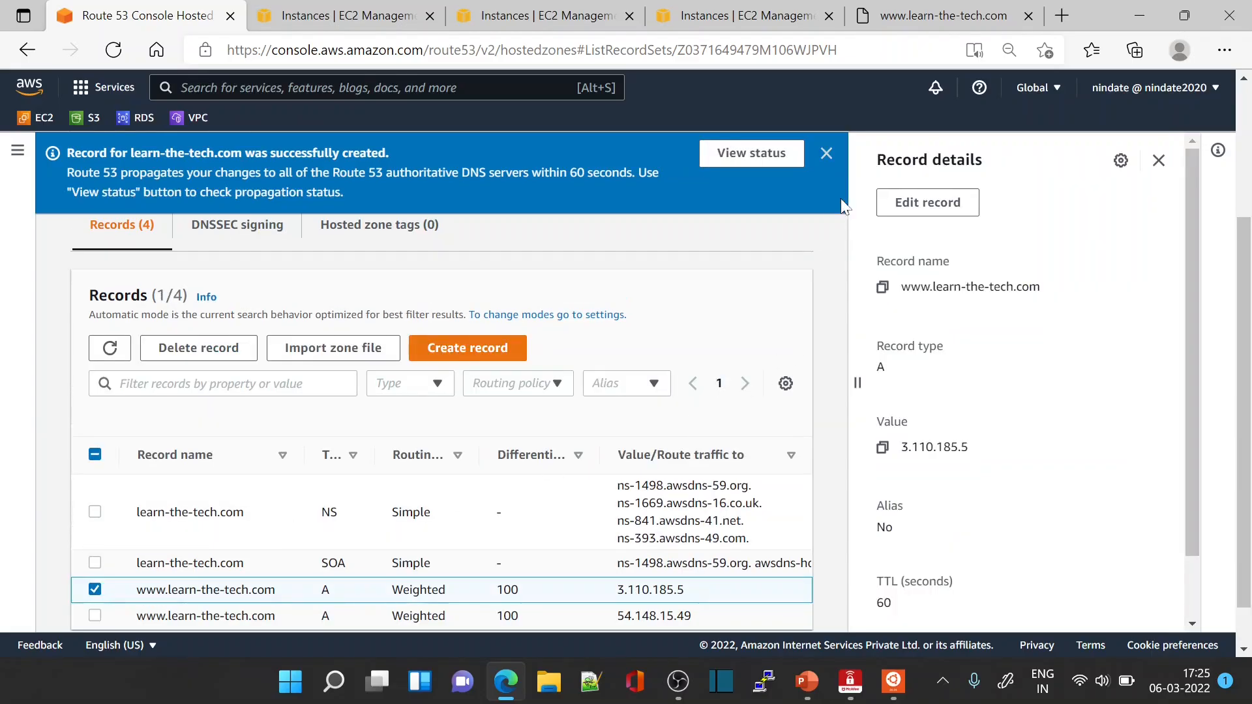
{"action": "left_click", "coordinate": [912, 206]}
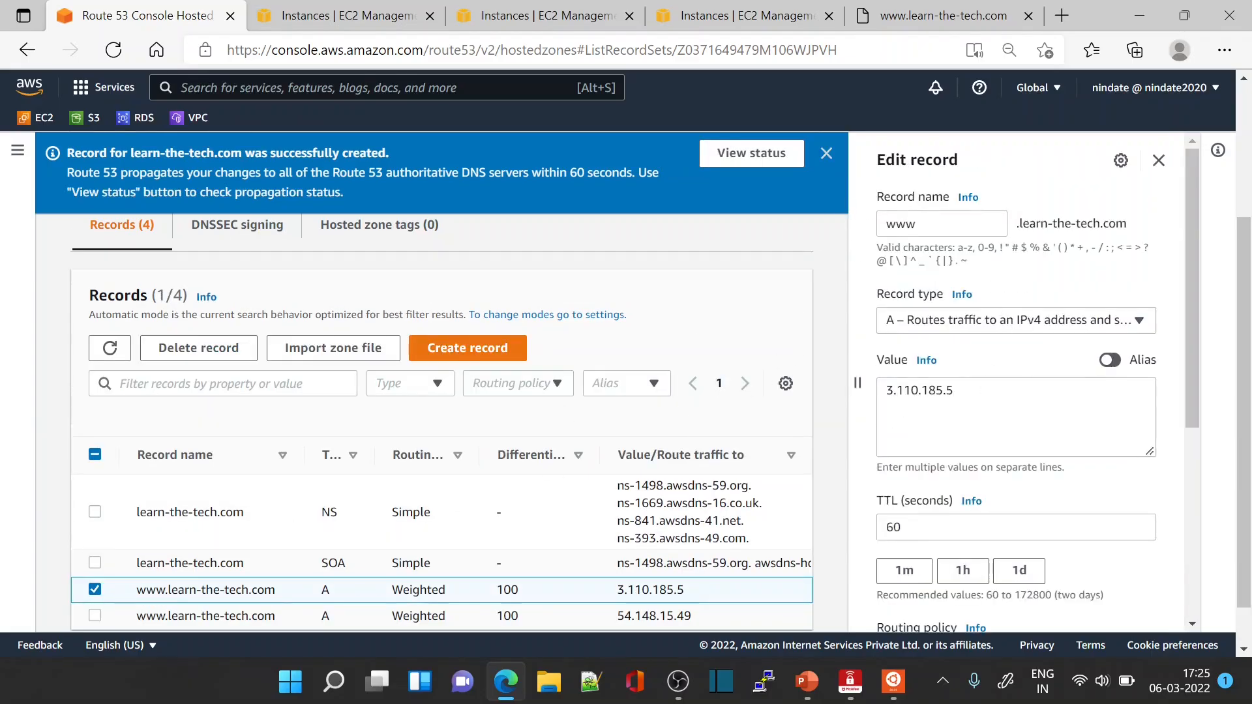
{"action": "scroll", "coordinate": [1017, 391], "scroll_direction": "down", "scroll_amount": 2}
{"action": "scroll", "coordinate": [1016, 392], "scroll_direction": "down", "scroll_amount": 2}
{"action": "left_click", "coordinate": [996, 356]}
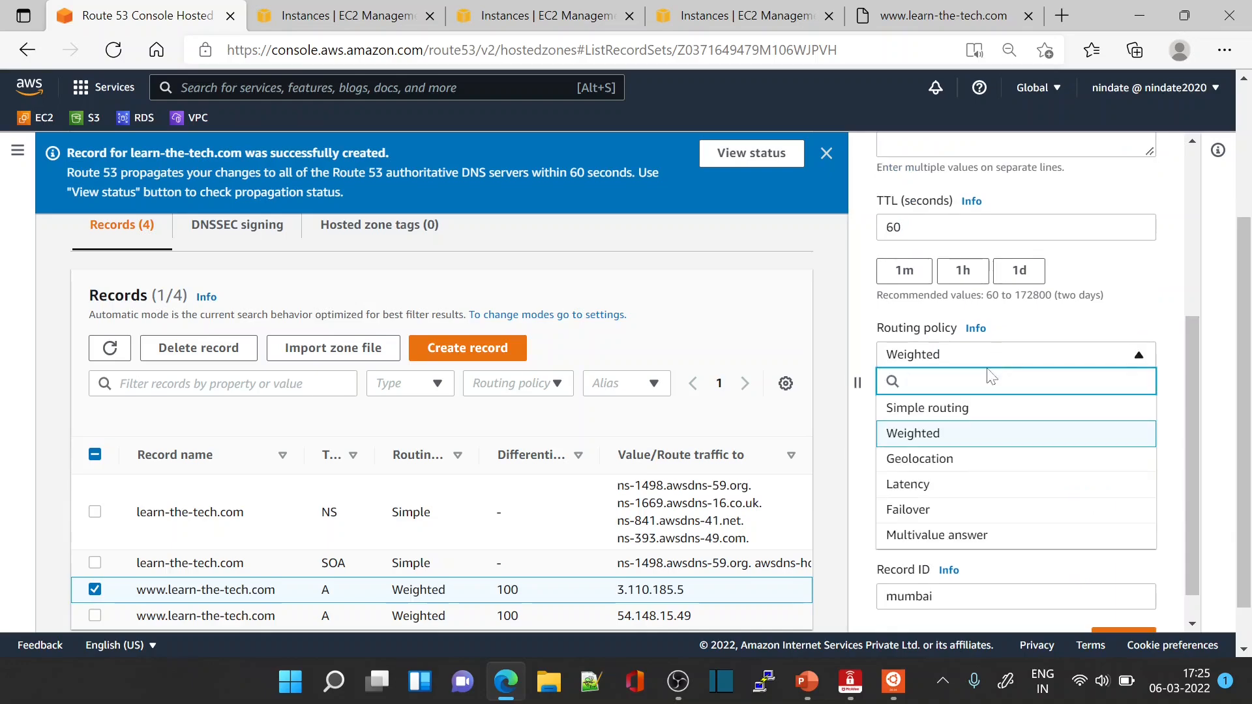
{"action": "left_click", "coordinate": [962, 462]}
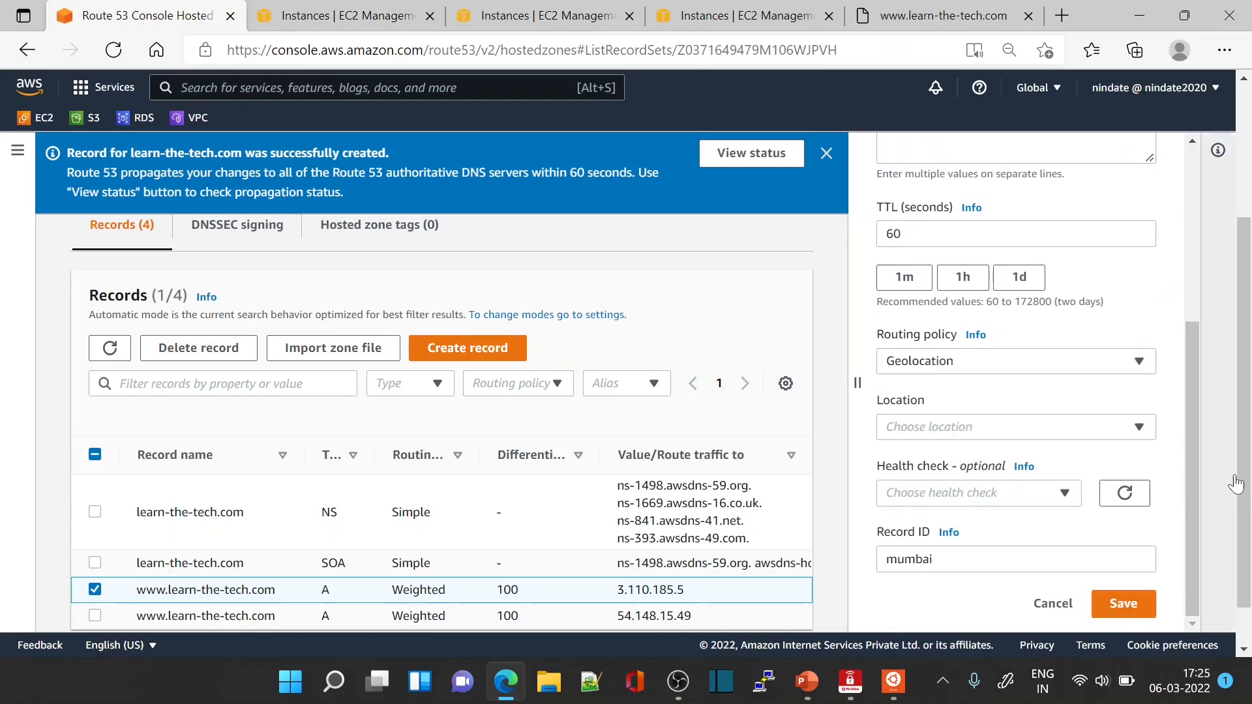
{"action": "left_click", "coordinate": [974, 431]}
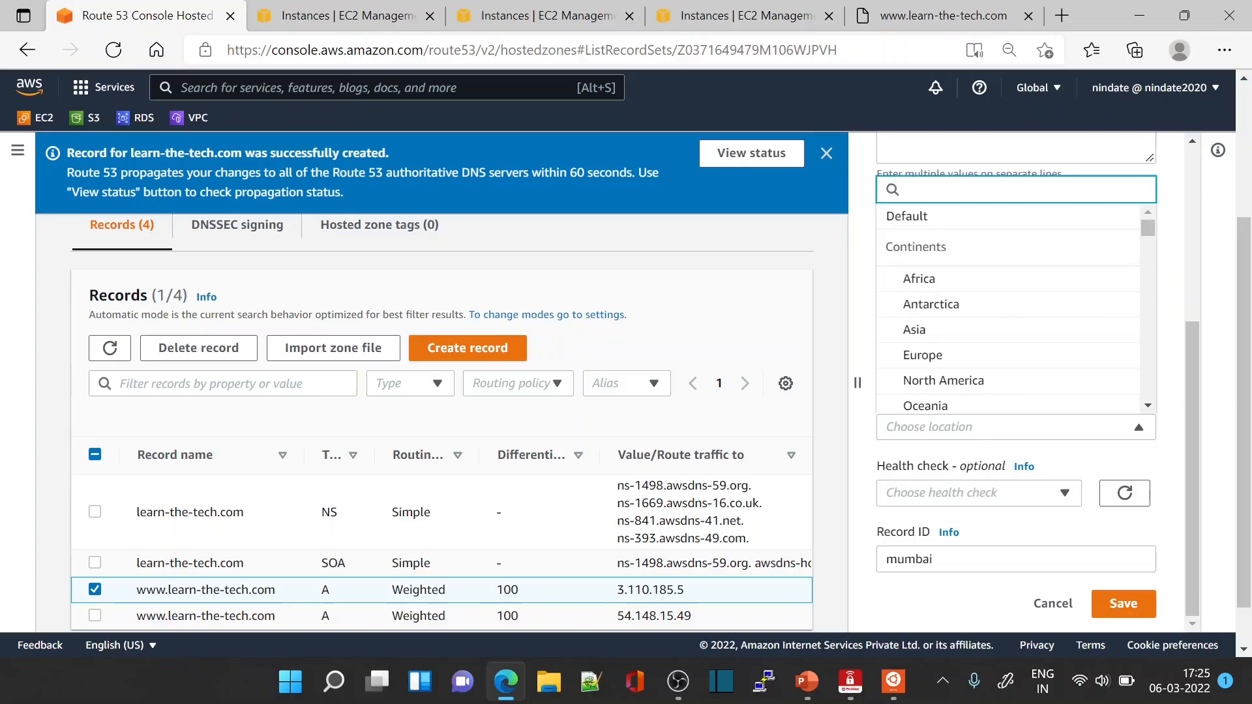
{"action": "left_click", "coordinate": [929, 340]}
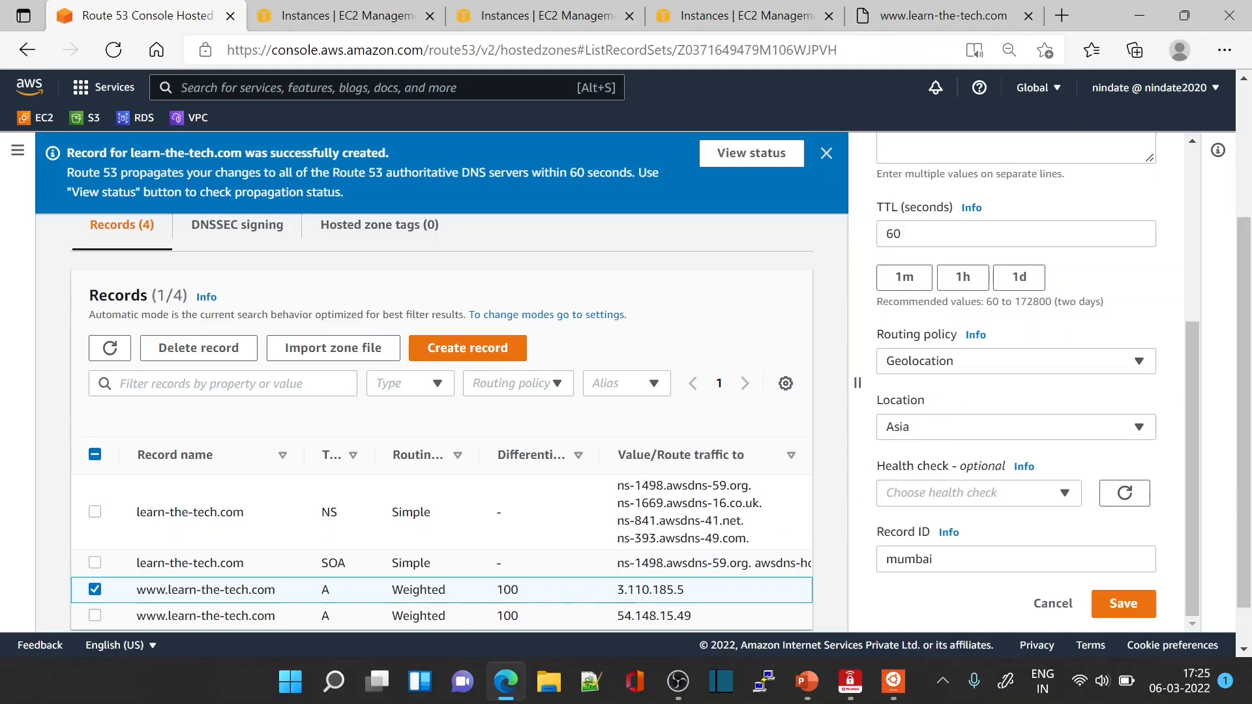
Check the Mumbai instance's public IPv4 address, try to save the geolocation record edit and dismiss the resulting message.
{"action": "left_click", "coordinate": [339, 15]}
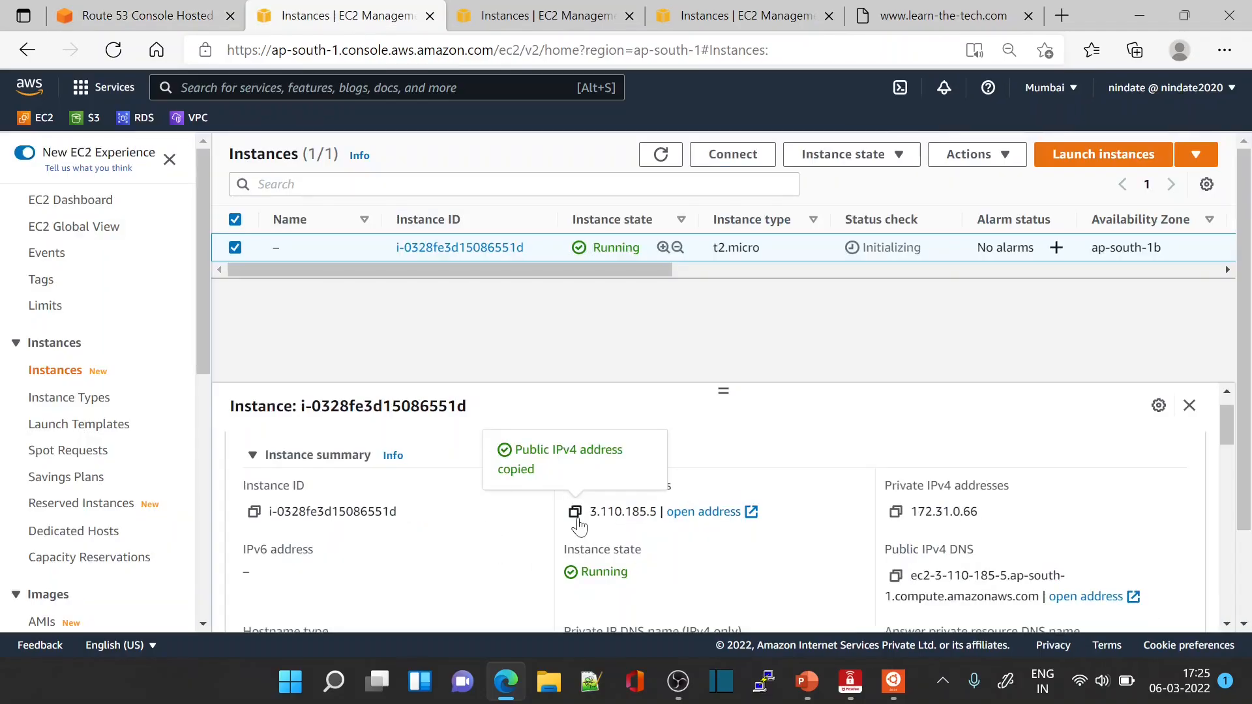
{"action": "left_click", "coordinate": [131, 15]}
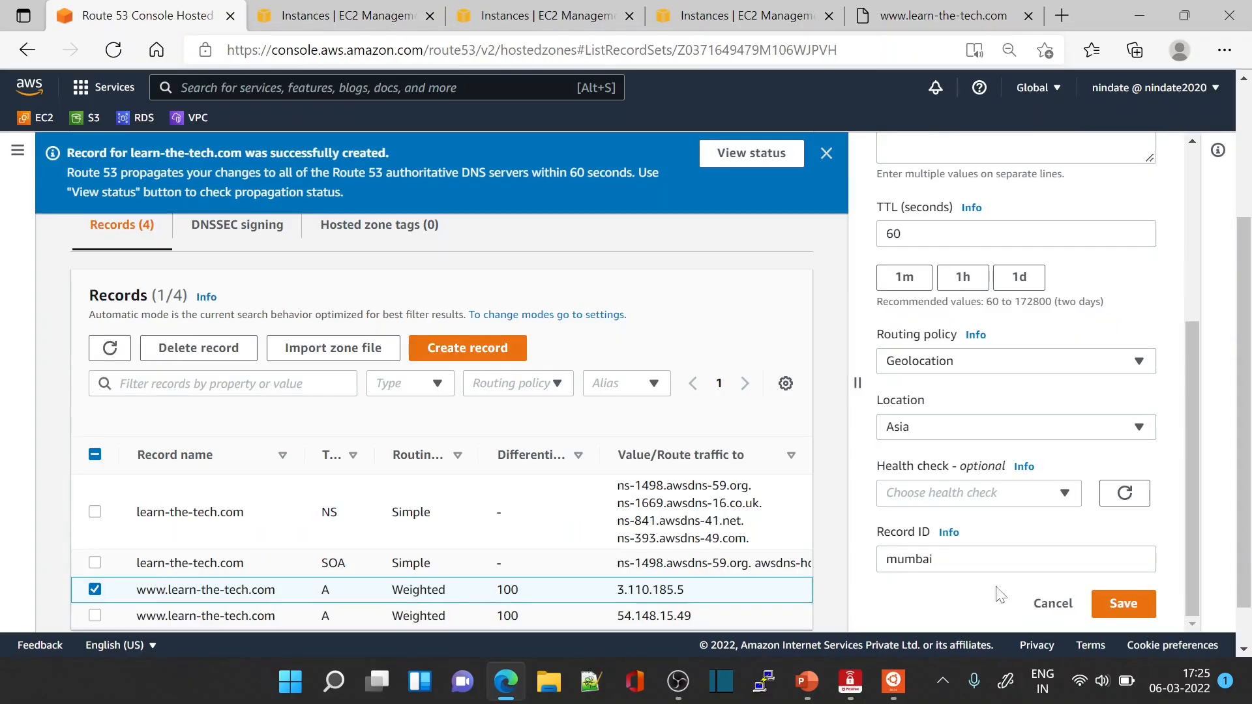
{"action": "left_click", "coordinate": [1121, 607]}
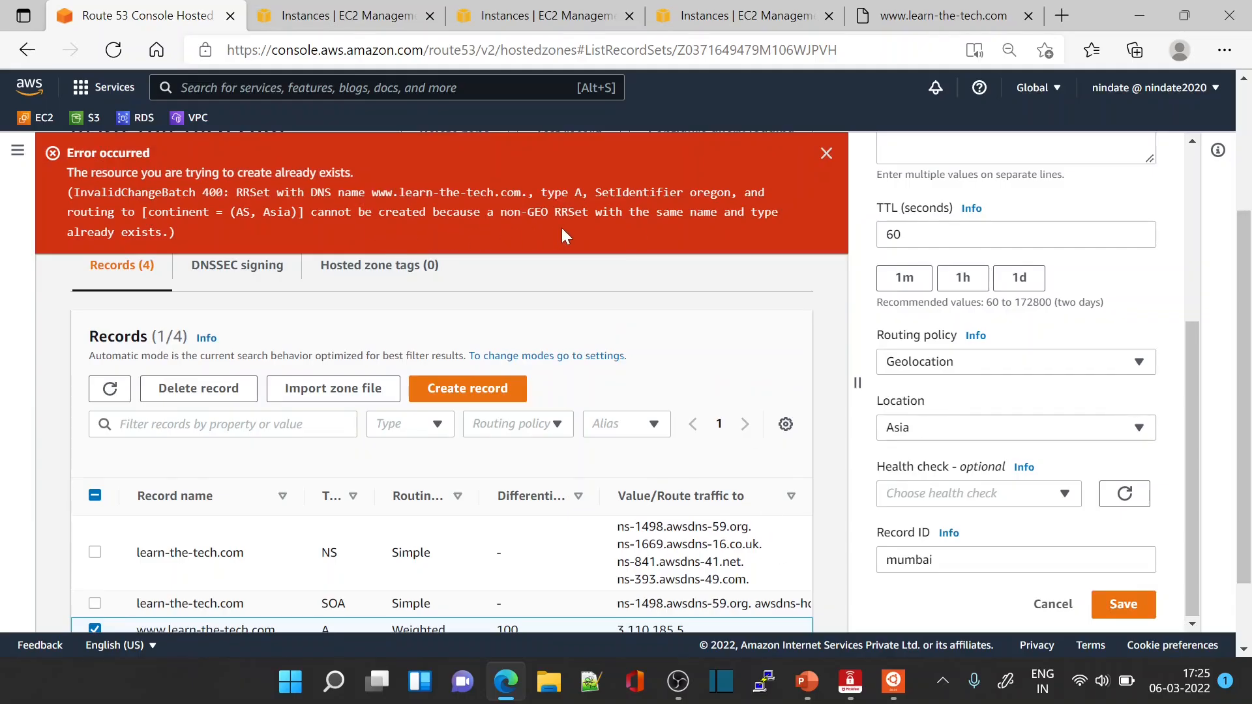
{"action": "left_click", "coordinate": [826, 153]}
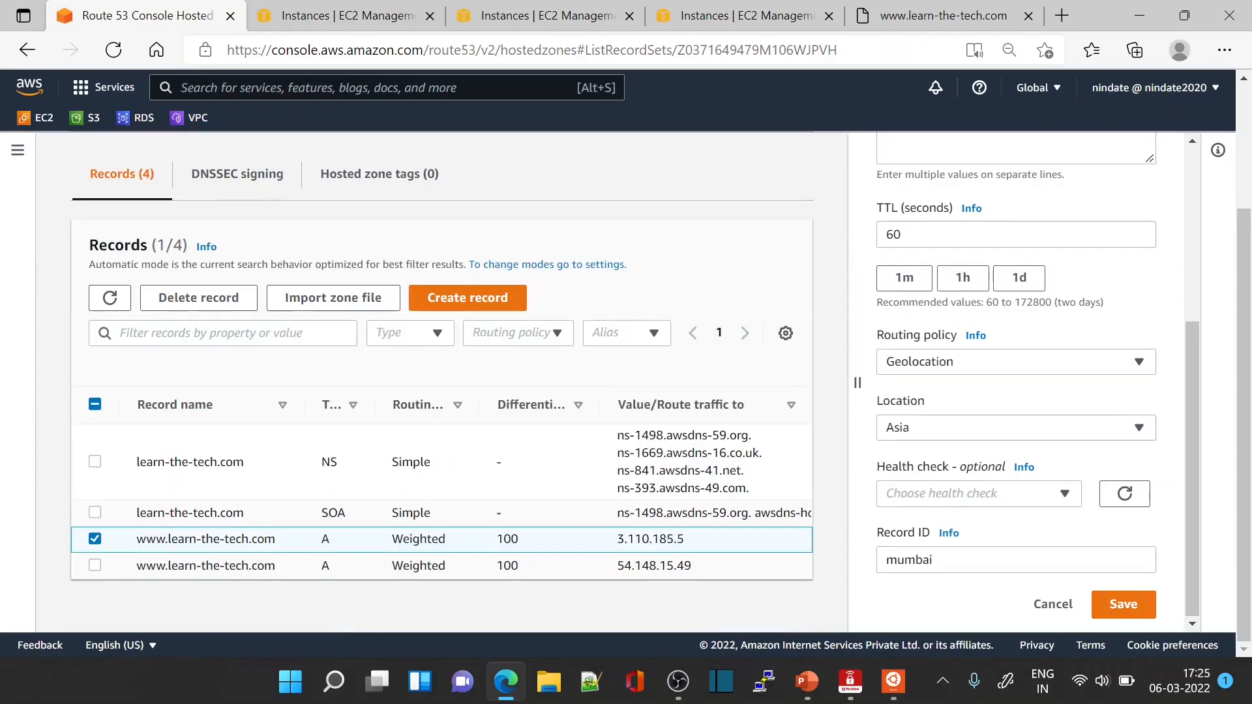
{"action": "left_click", "coordinate": [96, 566]}
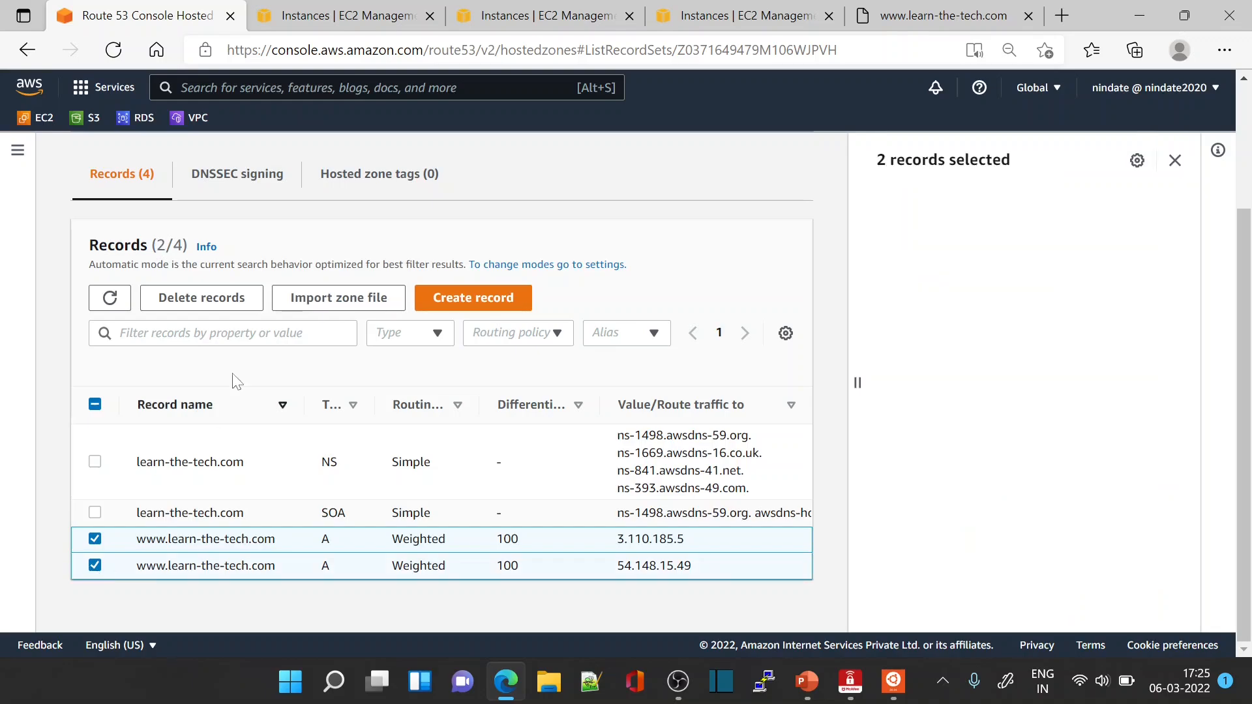
{"action": "left_click", "coordinate": [202, 299]}
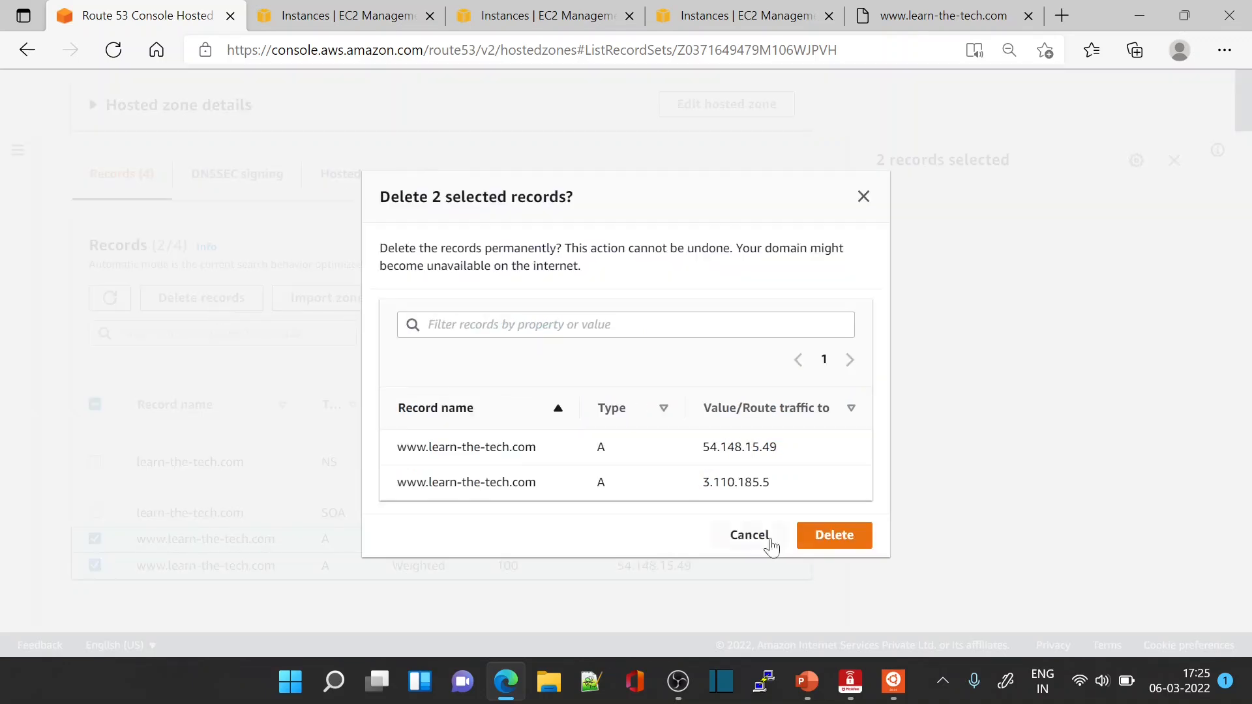
{"action": "left_click", "coordinate": [842, 543]}
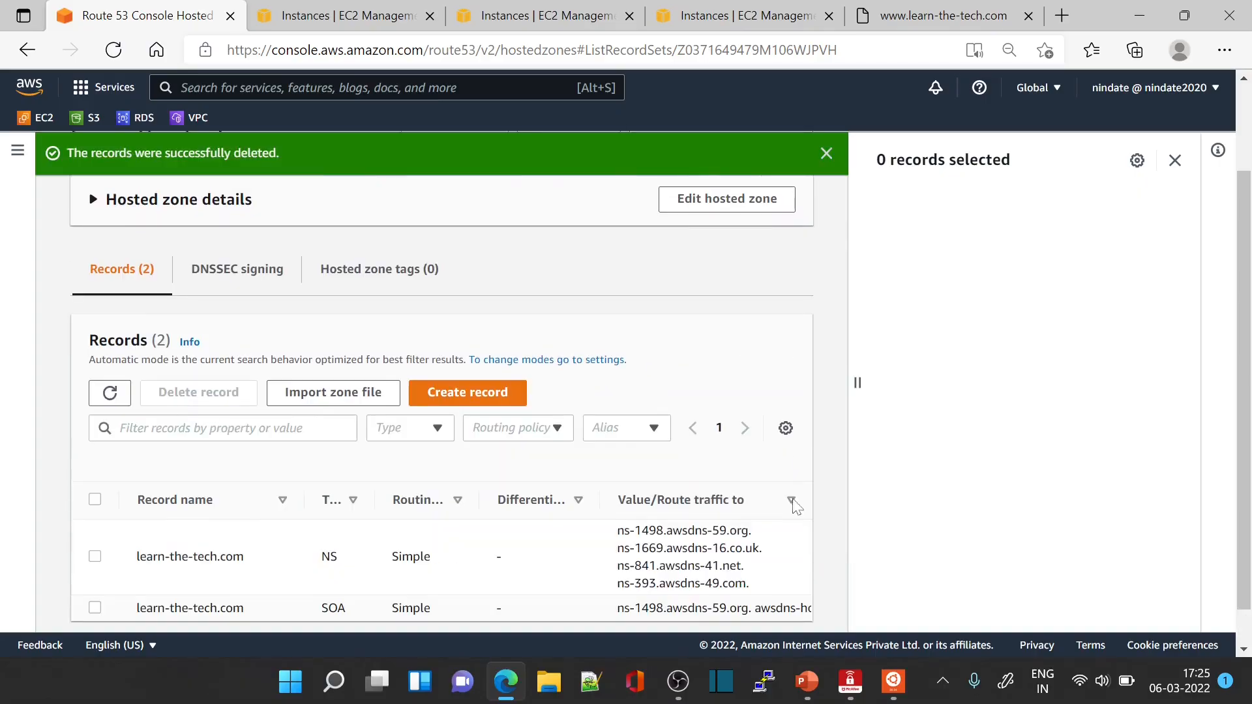
{"action": "left_click", "coordinate": [480, 393]}
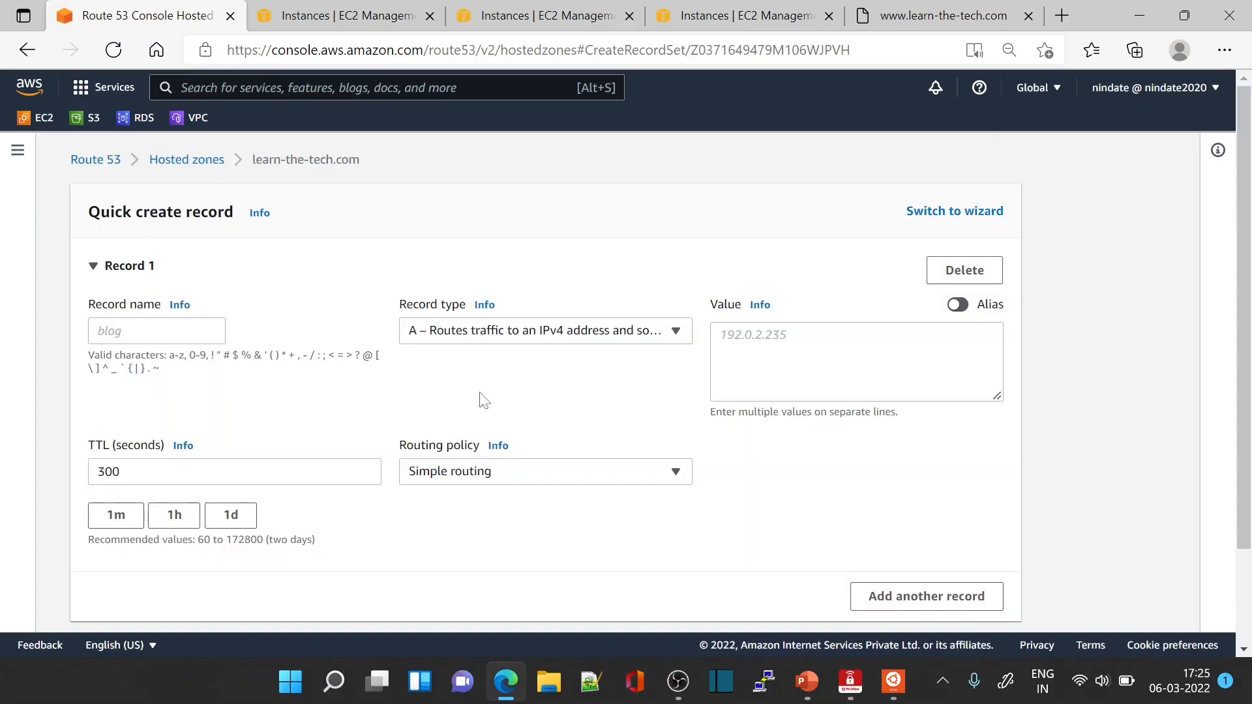
{"action": "left_click", "coordinate": [280, 161]}
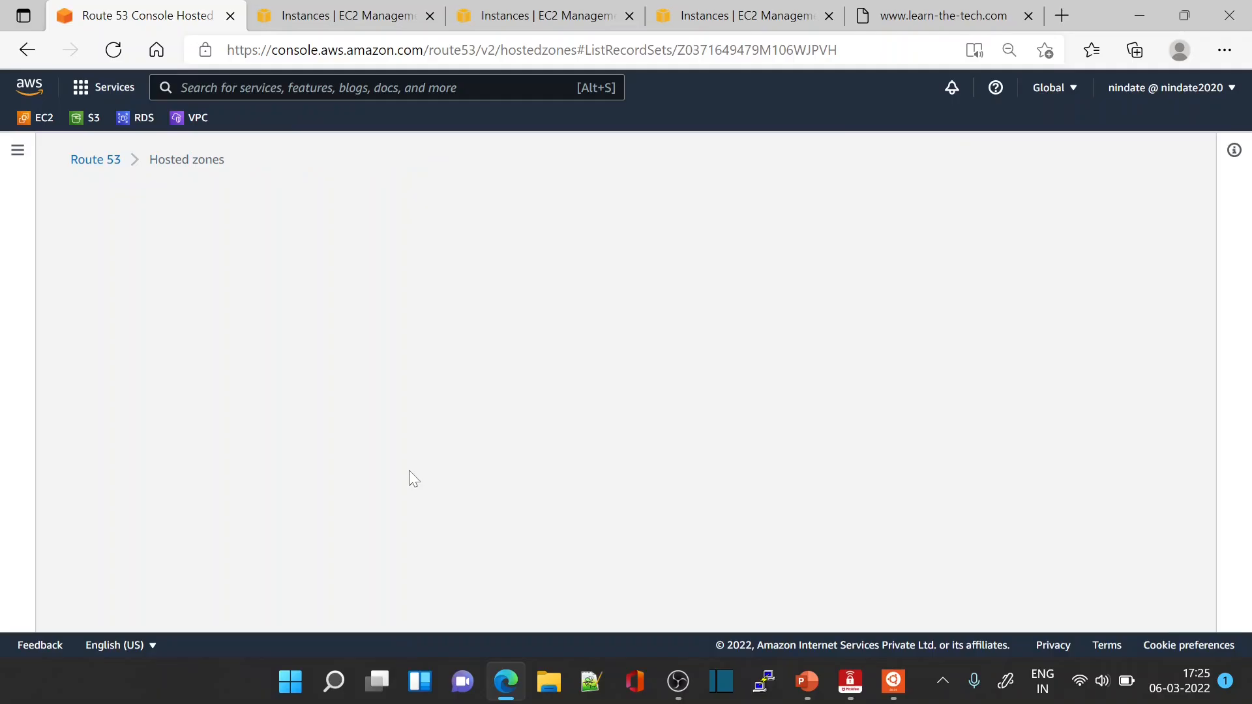
{"action": "scroll", "coordinate": [480, 519], "scroll_direction": "down", "scroll_amount": 2}
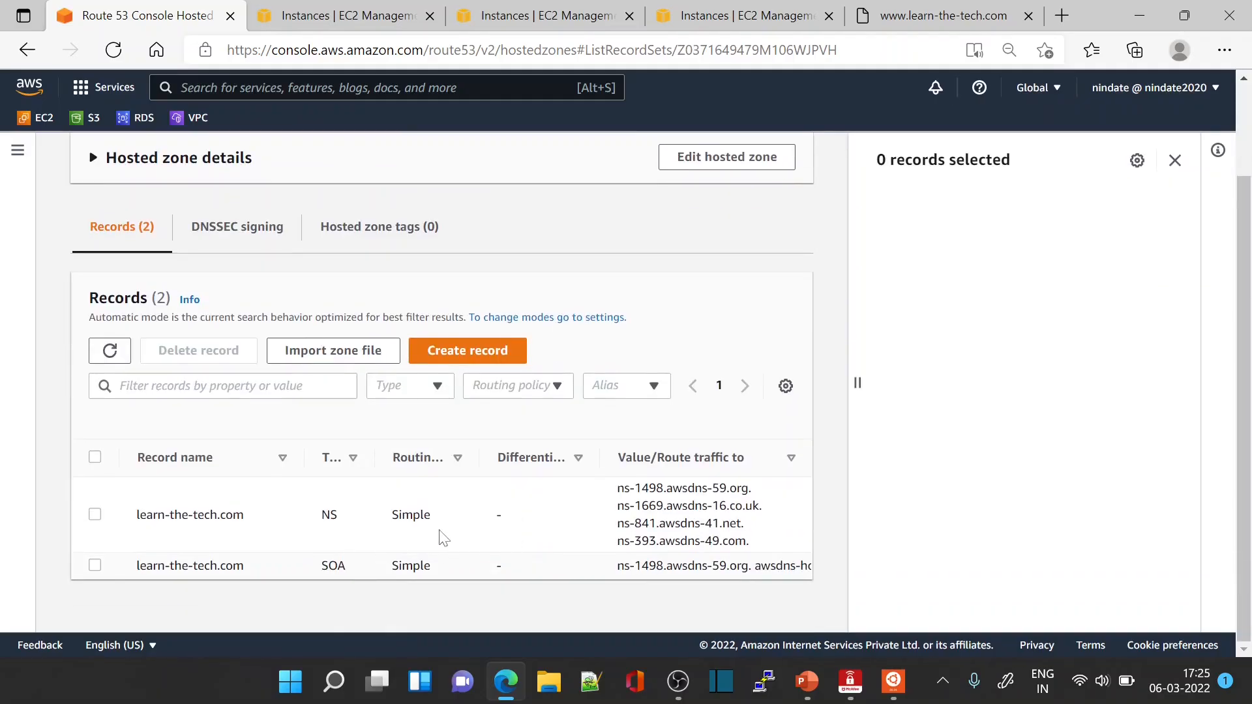
{"action": "scroll", "coordinate": [439, 537], "scroll_direction": "up", "scroll_amount": 2}
Start a new type A record named www in the learn-the-tech.com zone, pointing to the Mumbai instance's address 3.110.185.5.
{"action": "left_click", "coordinate": [471, 443]}
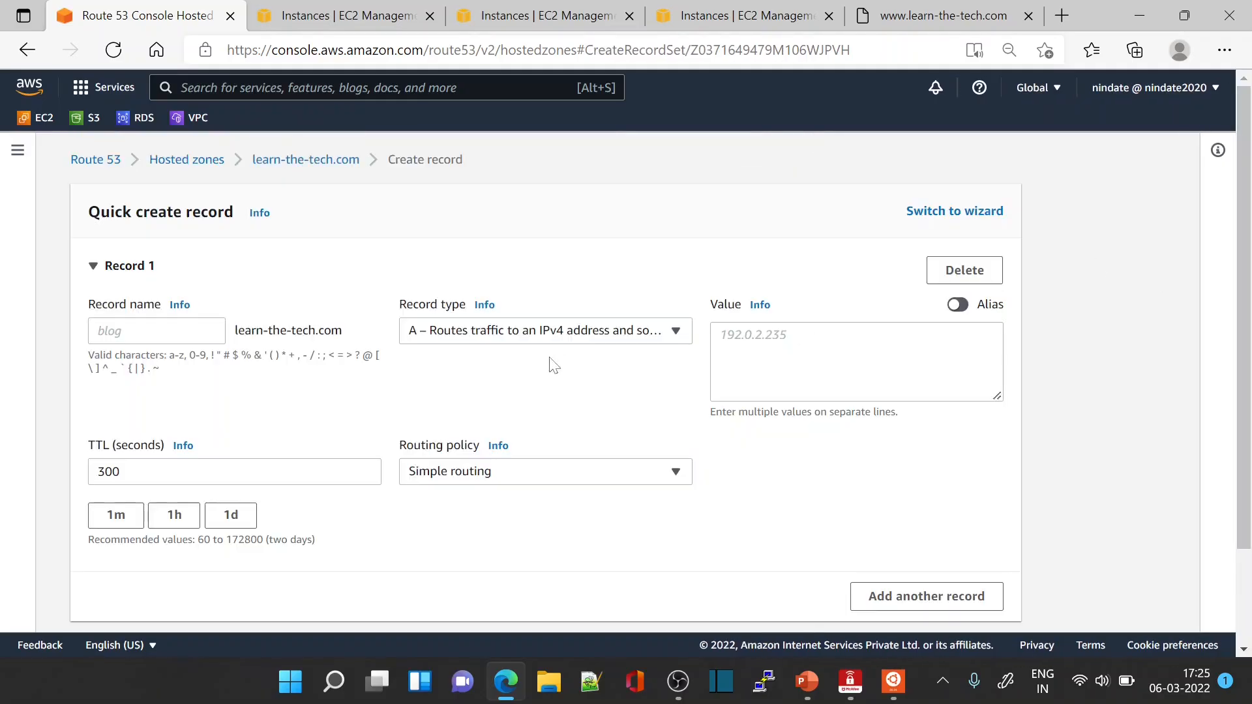
{"action": "type", "text": "www"}
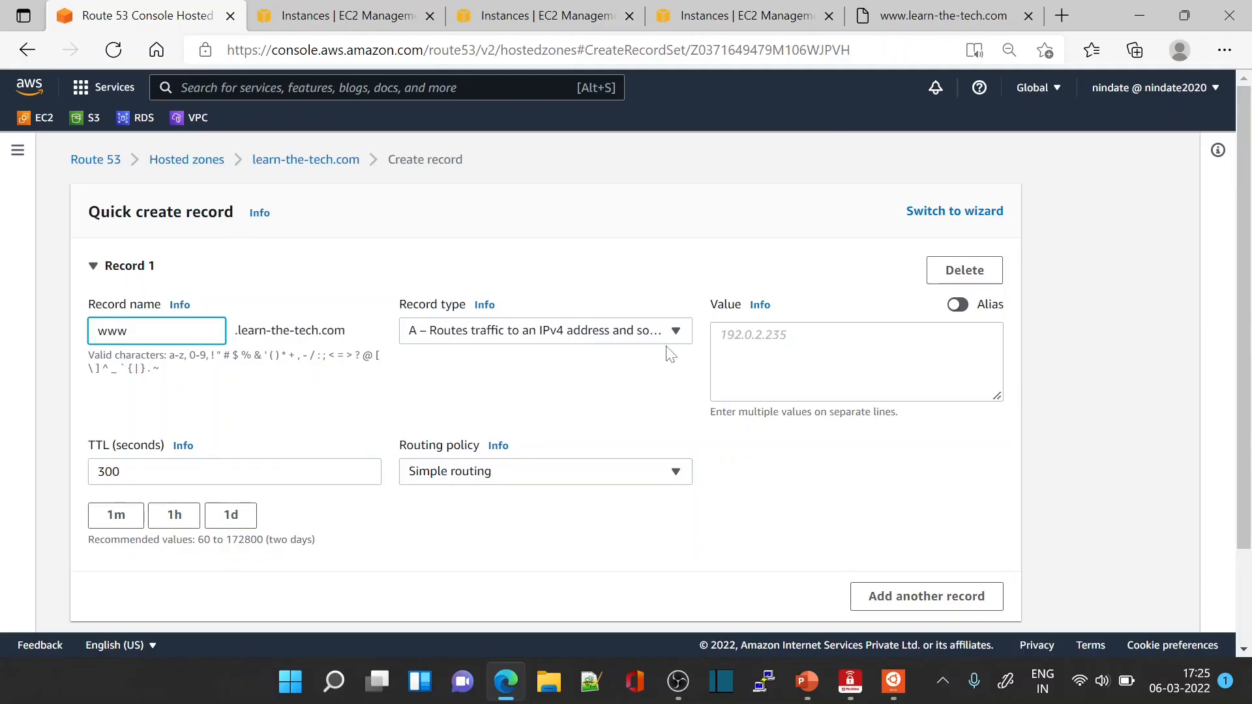
{"action": "left_click", "coordinate": [325, 15]}
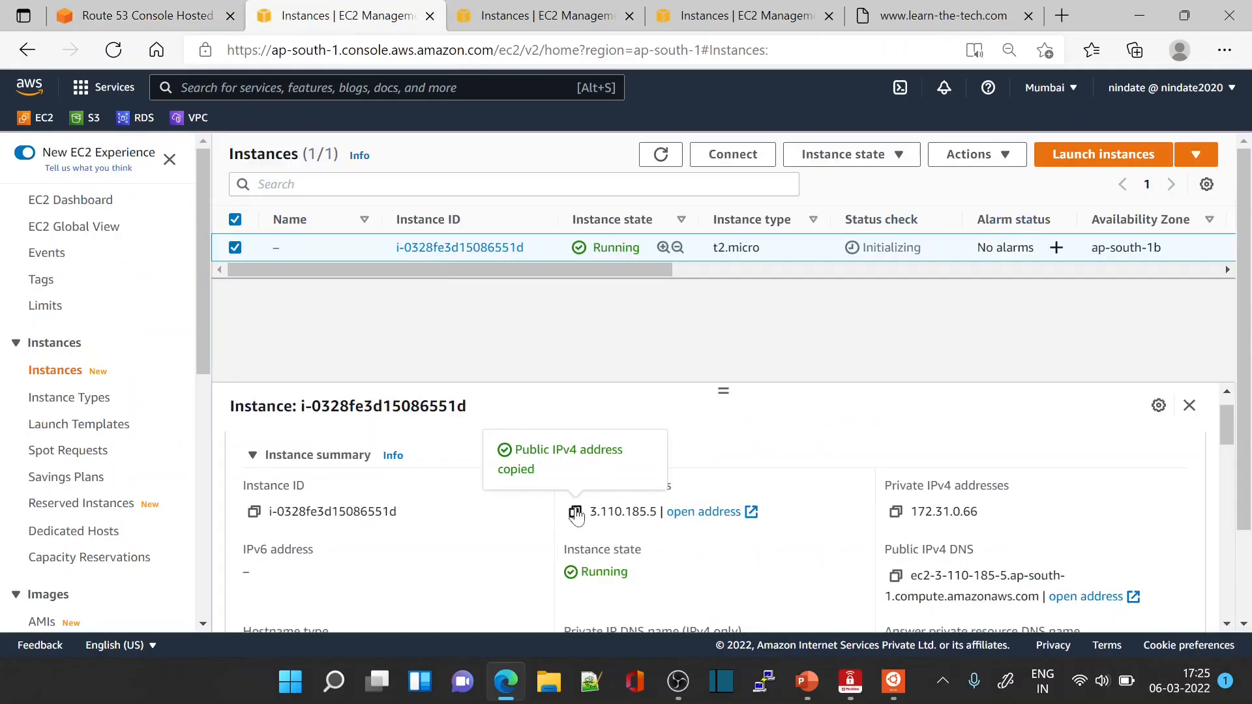
{"action": "left_click", "coordinate": [136, 14]}
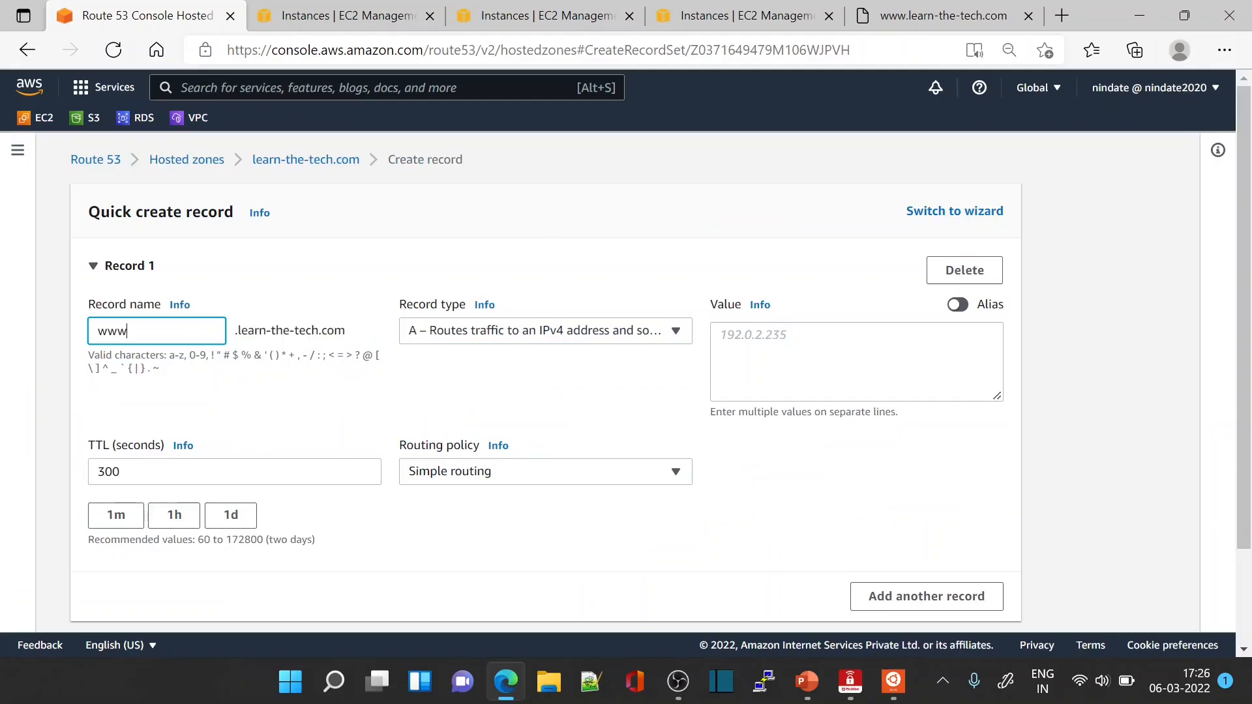
{"action": "left_click", "coordinate": [747, 353]}
{"action": "type", "text": "3.110.185.5"}
Set the first record to Geolocation routing with location Asia, a TTL of 60 seconds and record ID mumbai.
{"action": "left_click", "coordinate": [553, 476]}
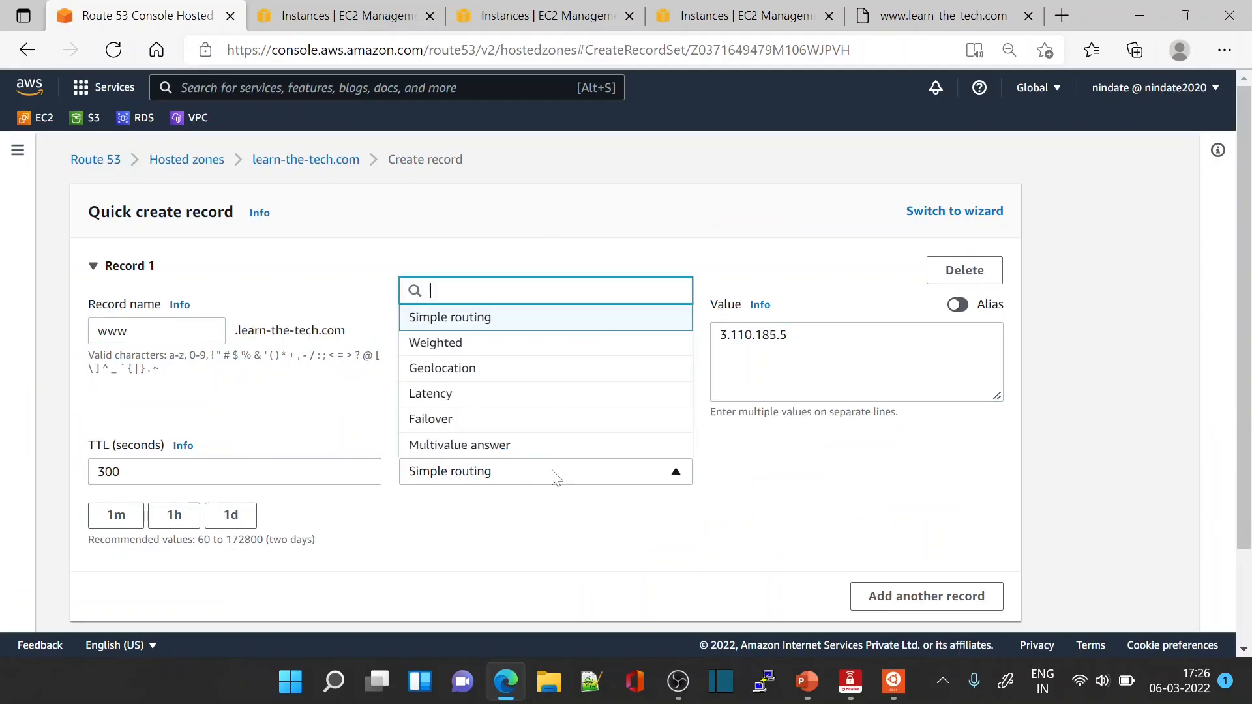
{"action": "left_click", "coordinate": [467, 377]}
{"action": "left_click", "coordinate": [116, 515]}
{"action": "scroll", "coordinate": [341, 557], "scroll_direction": "down", "scroll_amount": 3}
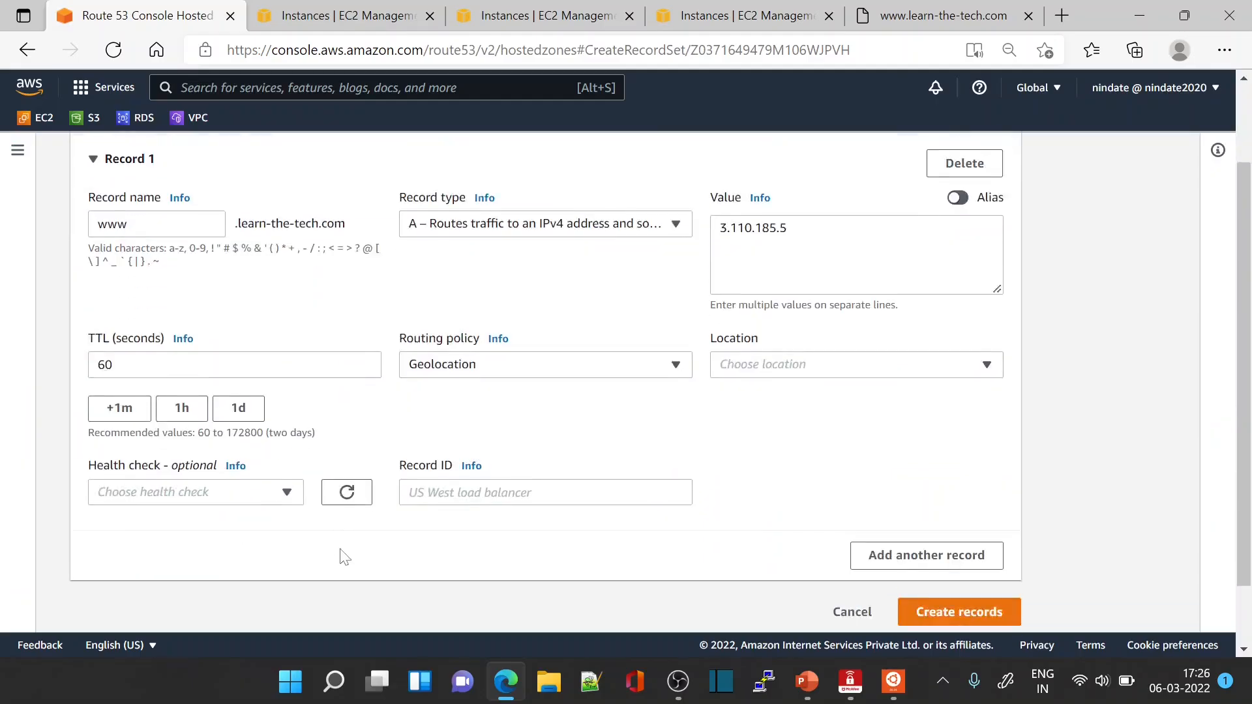
{"action": "left_click", "coordinate": [456, 423]}
{"action": "left_click", "coordinate": [768, 308]}
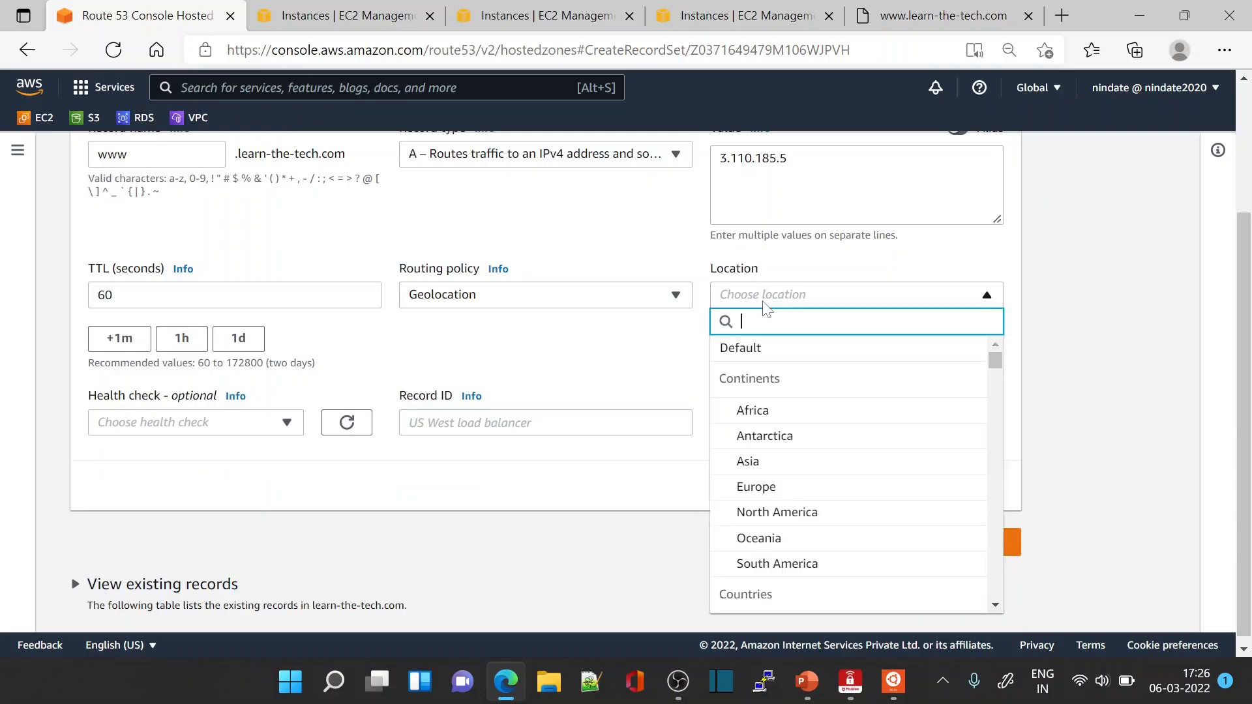
{"action": "left_click", "coordinate": [773, 462]}
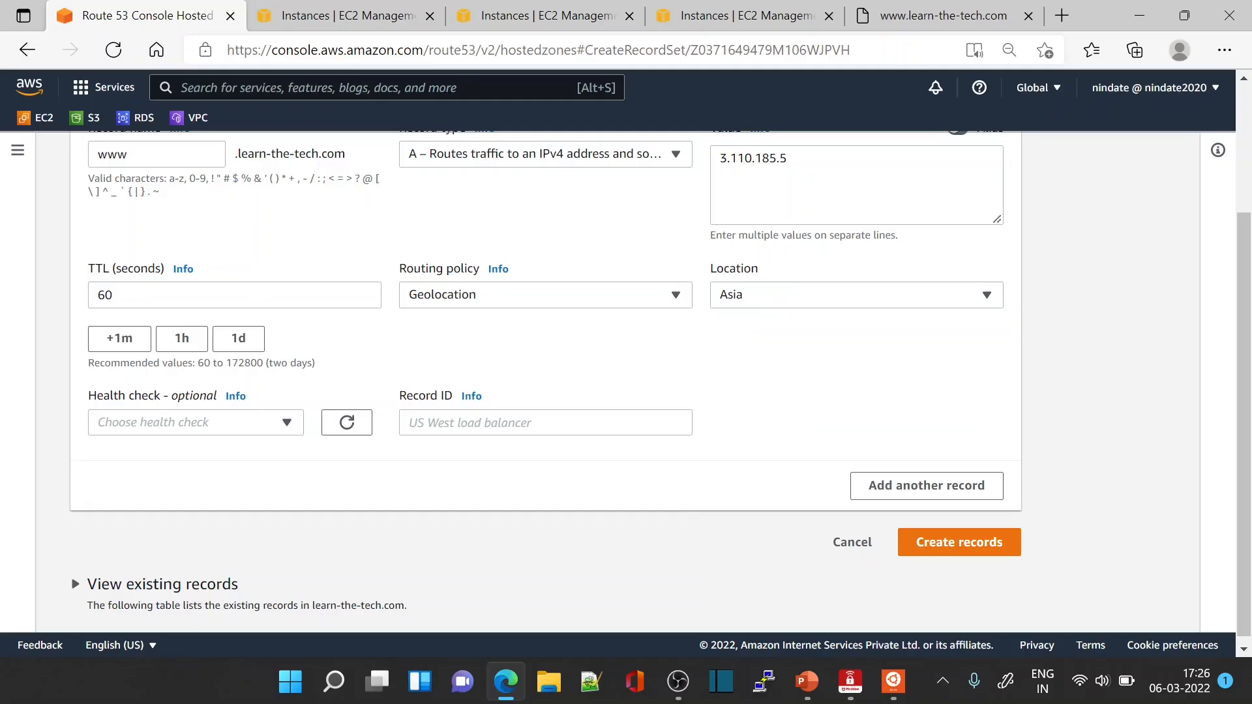
{"action": "left_click", "coordinate": [565, 424]}
{"action": "type", "text": "mumbai"}
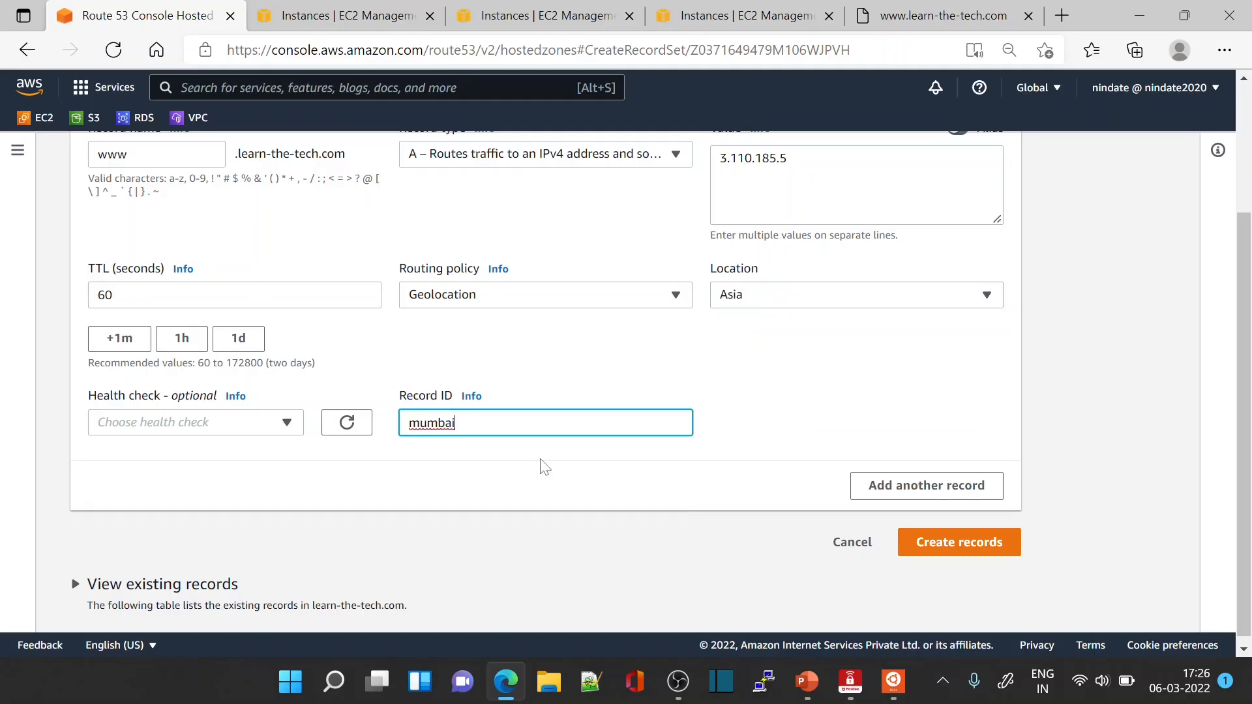
Add a second record named www with the Oregon instance's public IPv4 address 54.148.15.49 as its value.
{"action": "left_click", "coordinate": [932, 491]}
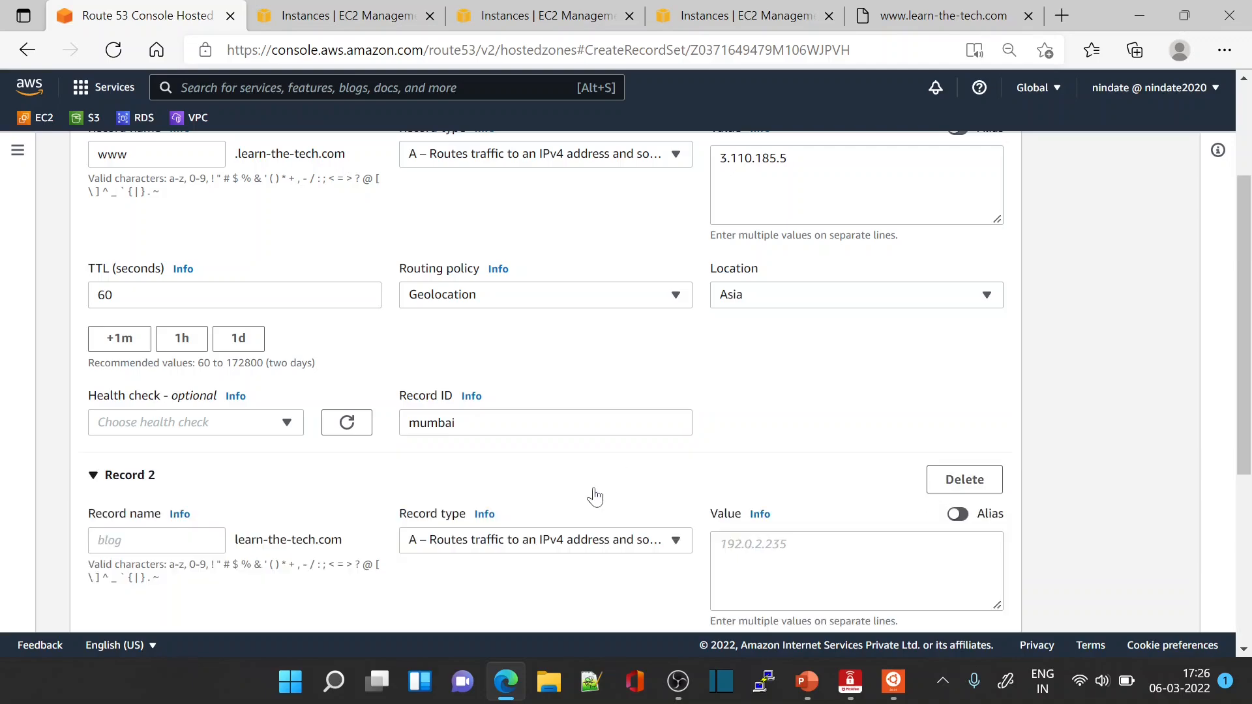
{"action": "scroll", "coordinate": [603, 418], "scroll_direction": "down", "scroll_amount": 4}
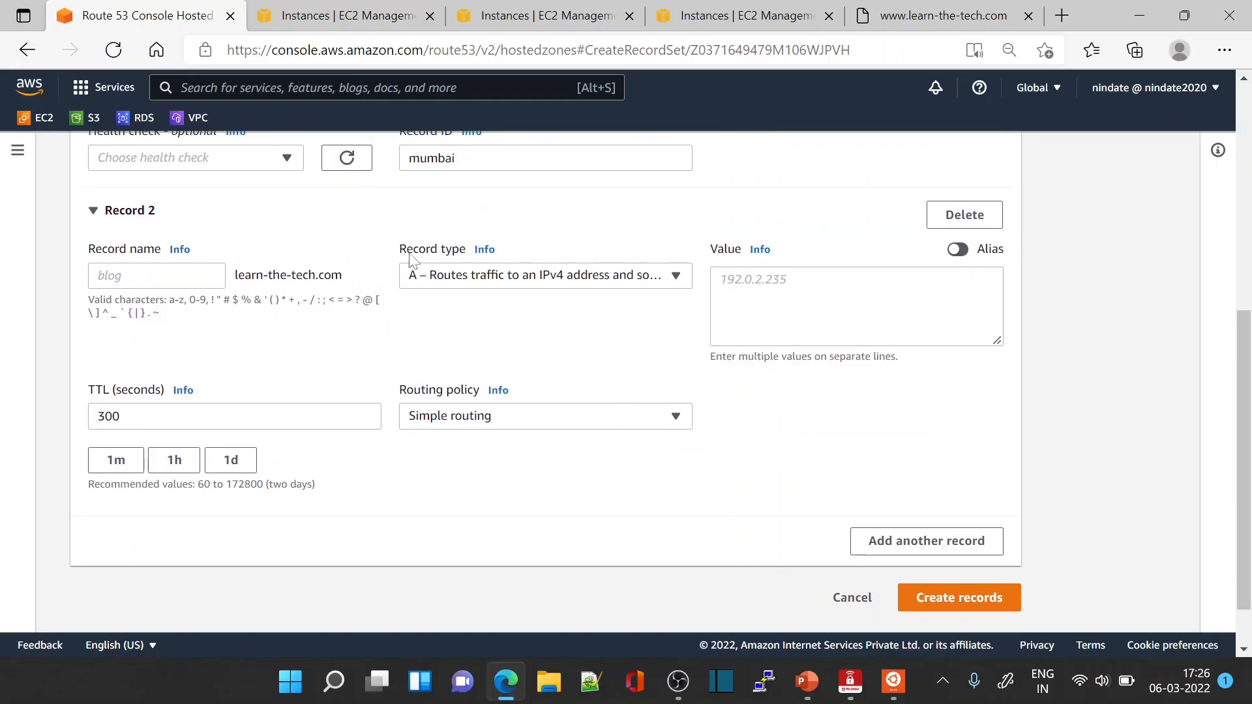
{"action": "left_click", "coordinate": [157, 275]}
{"action": "type", "text": "www"}
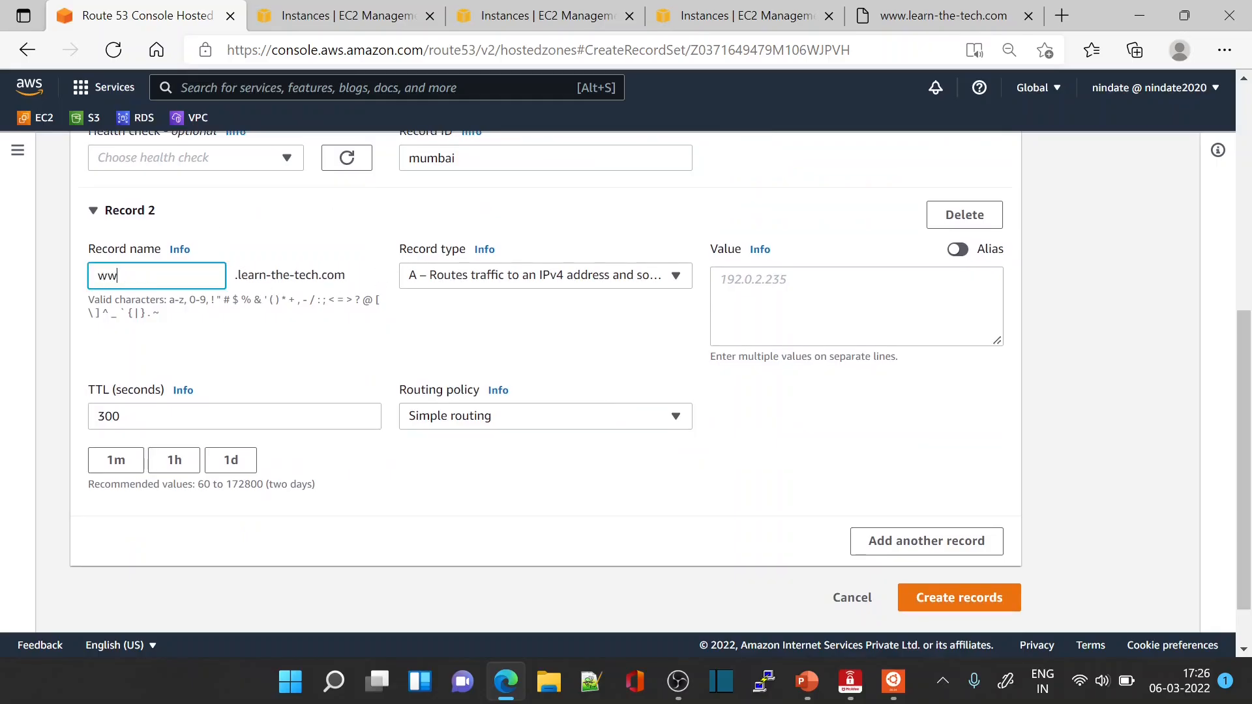
{"action": "left_click", "coordinate": [814, 346]}
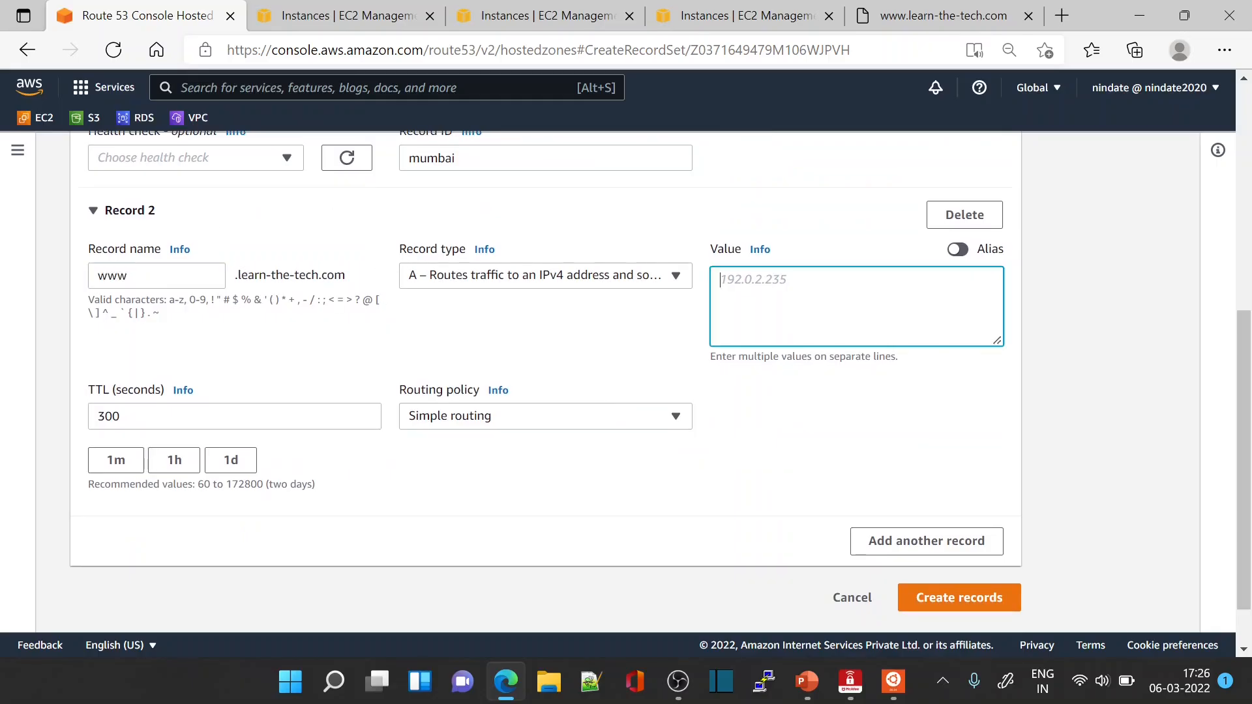
{"action": "left_click", "coordinate": [541, 15]}
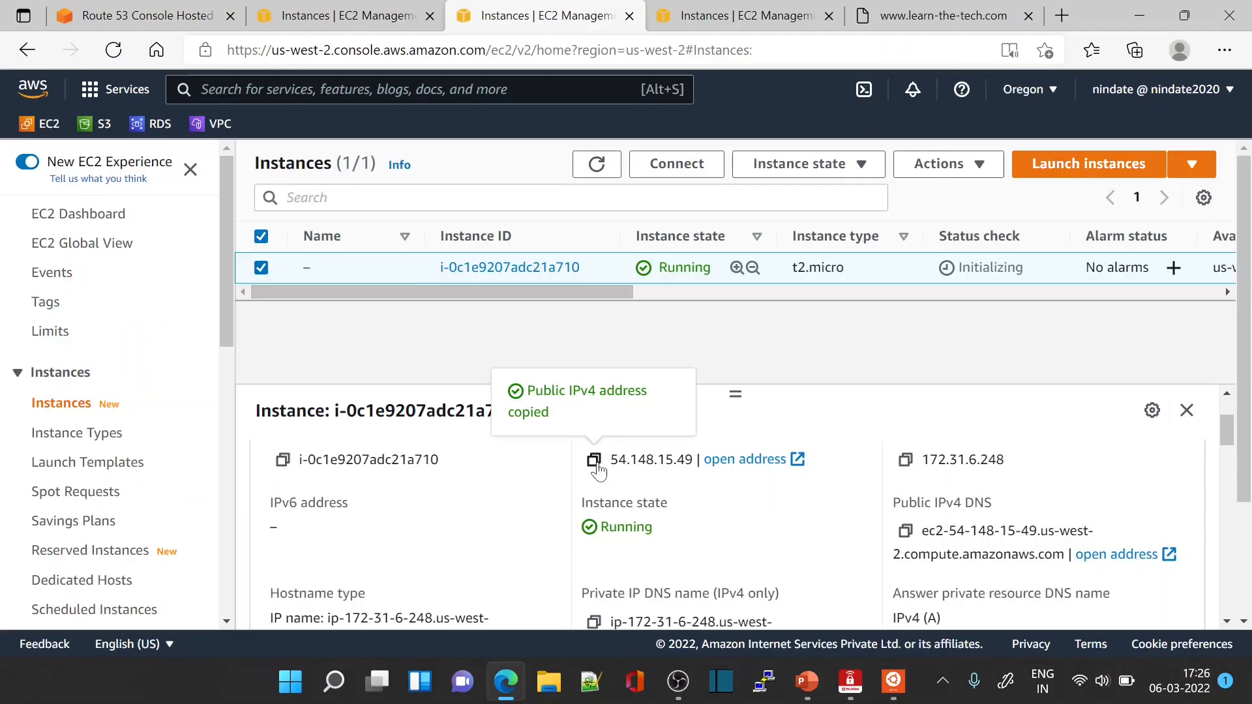
{"action": "left_click", "coordinate": [161, 16]}
{"action": "type", "text": "54.148.15.49"}
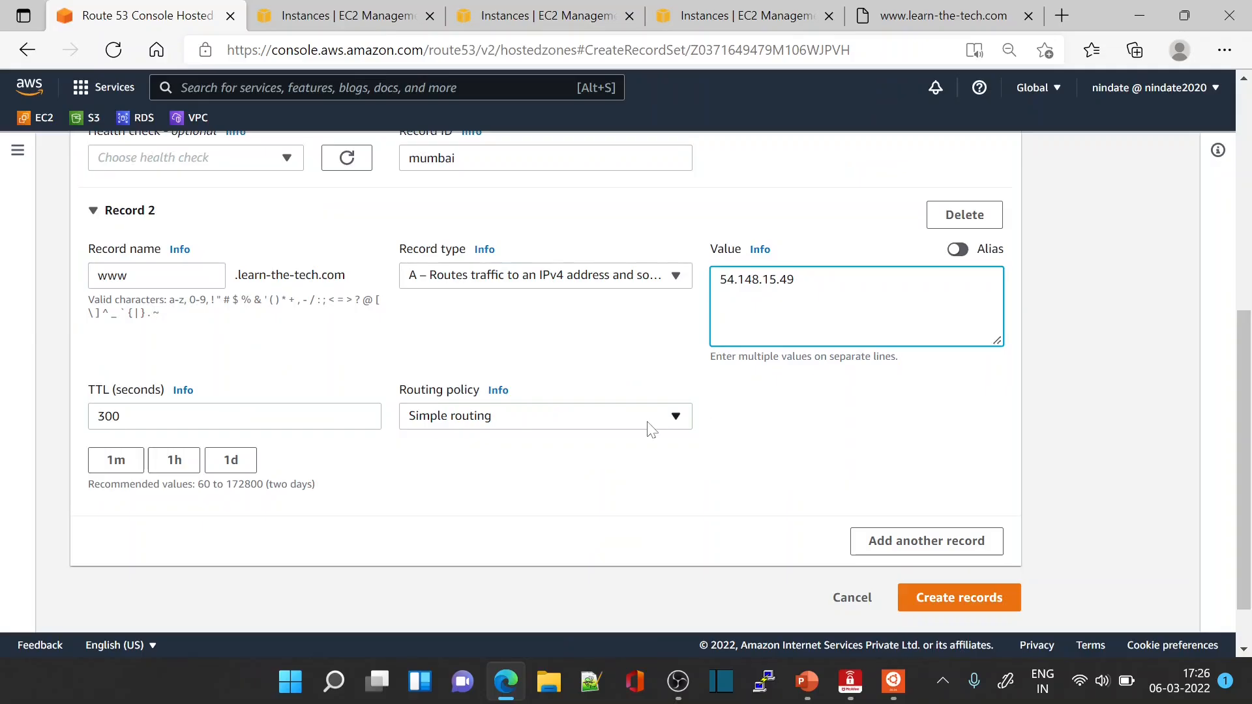
Set the second record to Geolocation routing with location North America, a TTL of 60 seconds and record ID america.
{"action": "left_click", "coordinate": [651, 424]}
{"action": "left_click", "coordinate": [458, 525]}
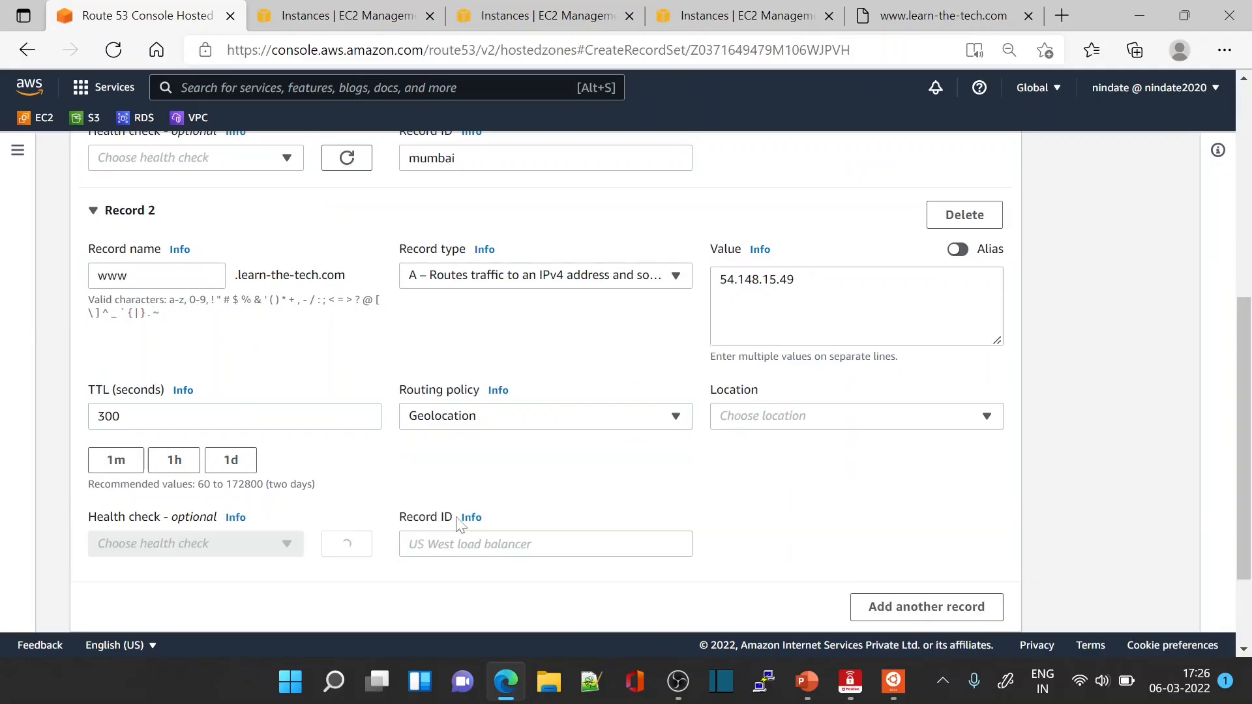
{"action": "left_click", "coordinate": [771, 425]}
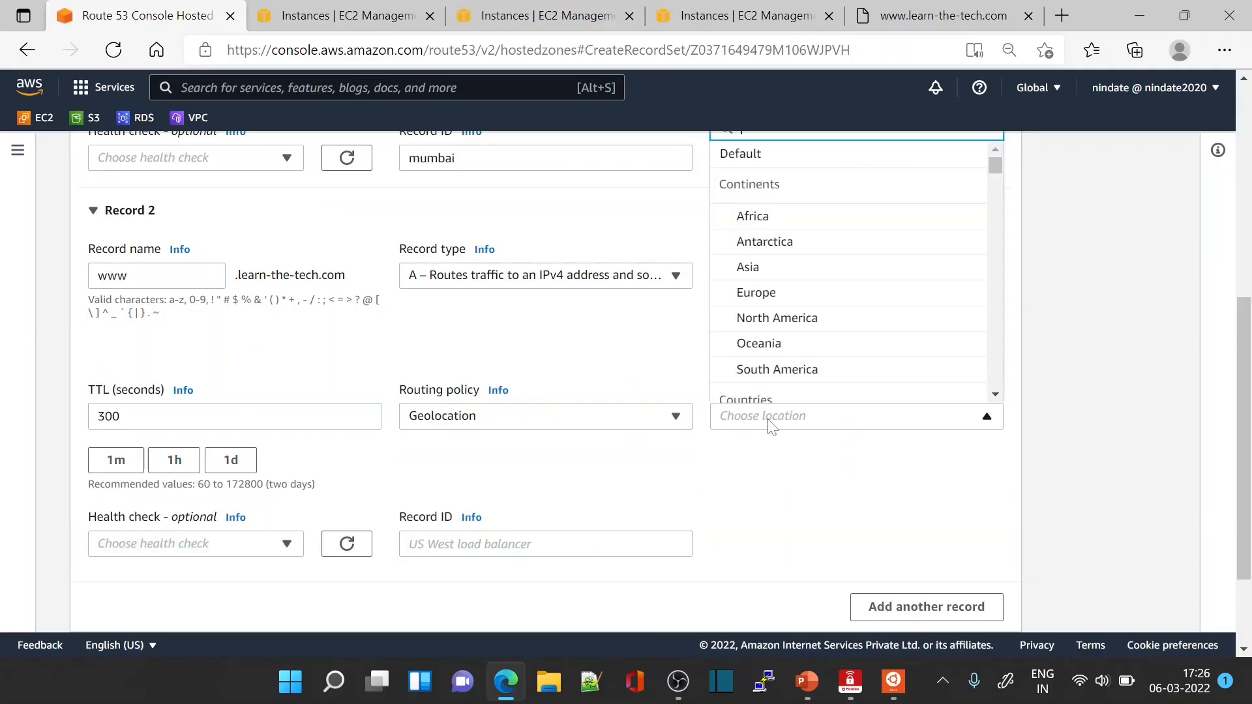
{"action": "left_click", "coordinate": [819, 322]}
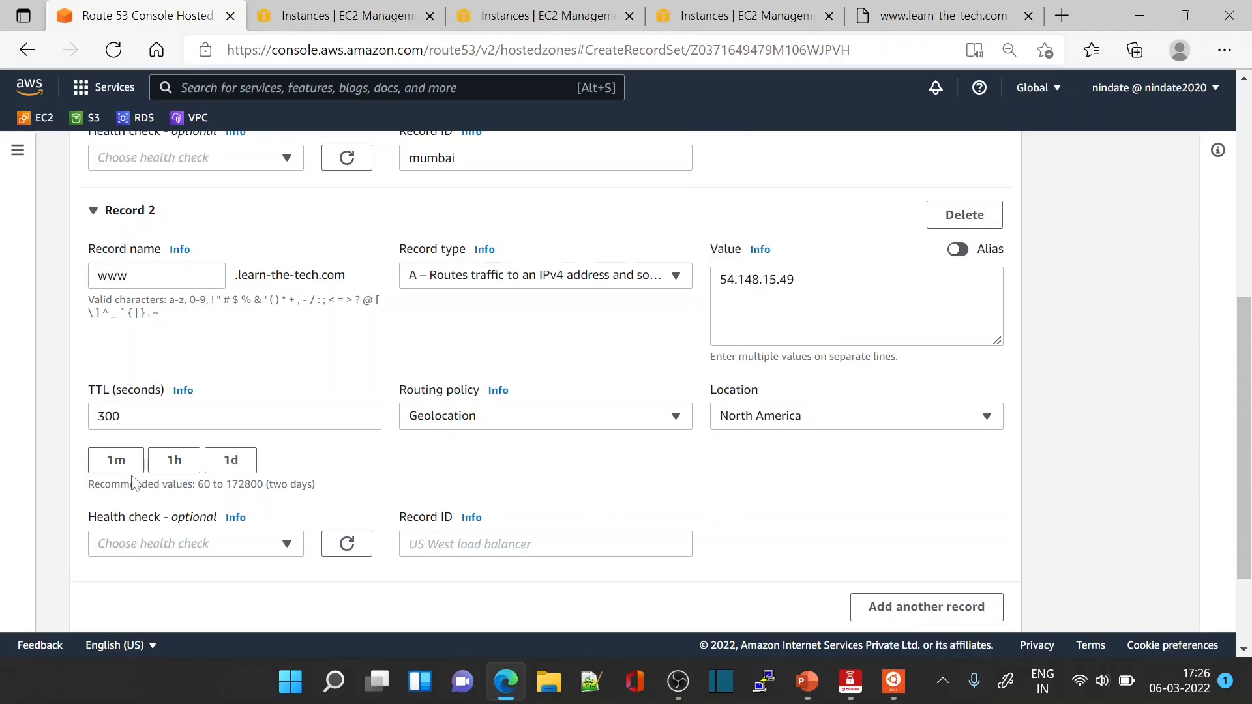
{"action": "left_click", "coordinate": [117, 461]}
{"action": "left_click", "coordinate": [456, 544]}
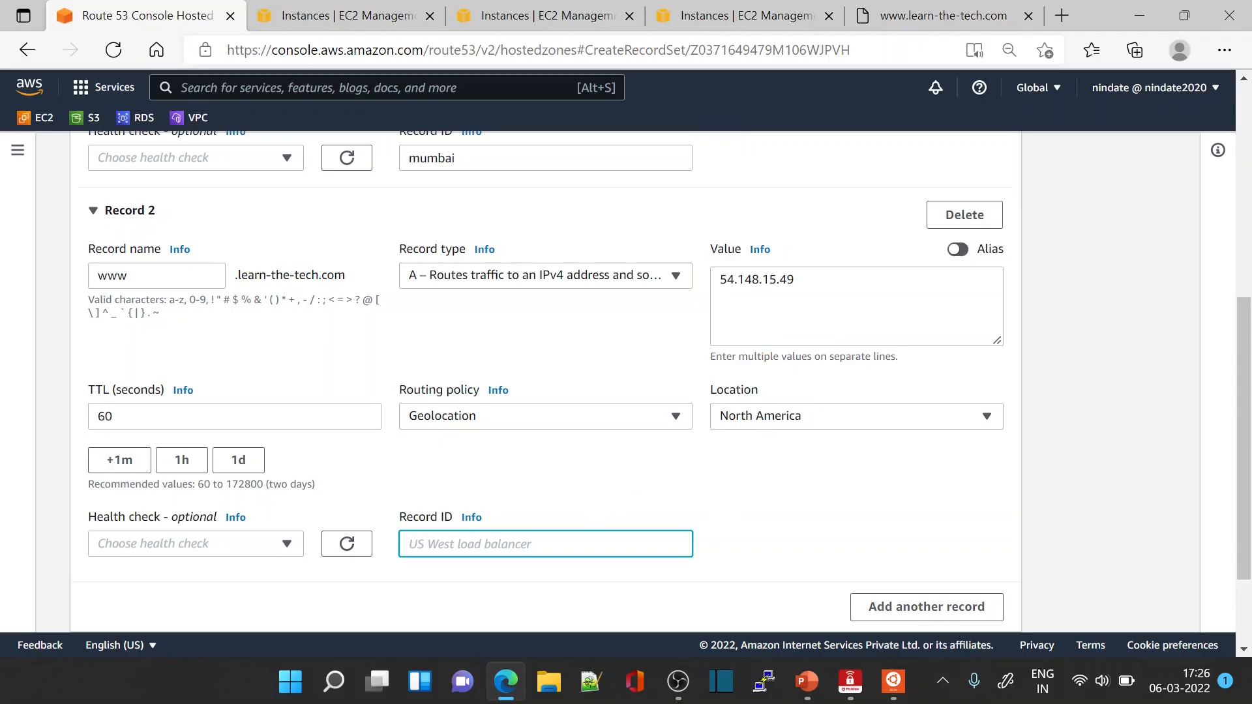
{"action": "type", "text": "america"}
{"action": "scroll", "coordinate": [626, 379], "scroll_direction": "down", "scroll_amount": 2}
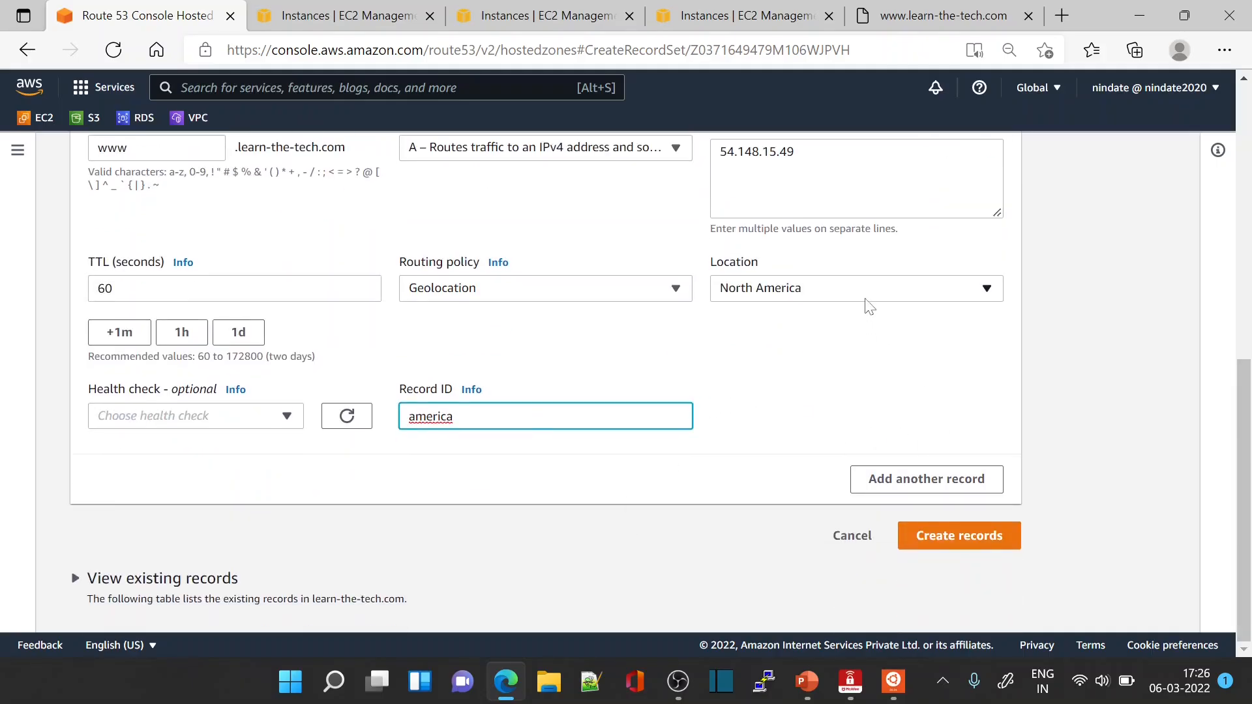
{"action": "left_click", "coordinate": [947, 488]}
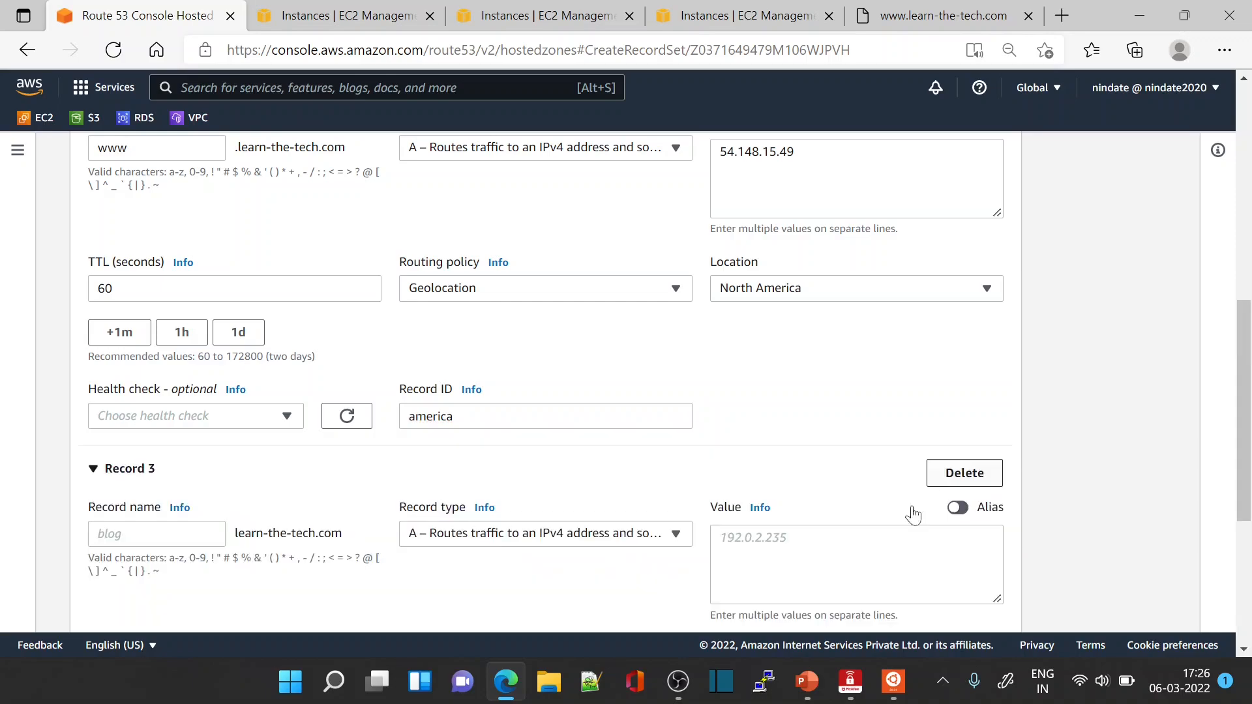
{"action": "scroll", "coordinate": [788, 527], "scroll_direction": "down", "scroll_amount": 3}
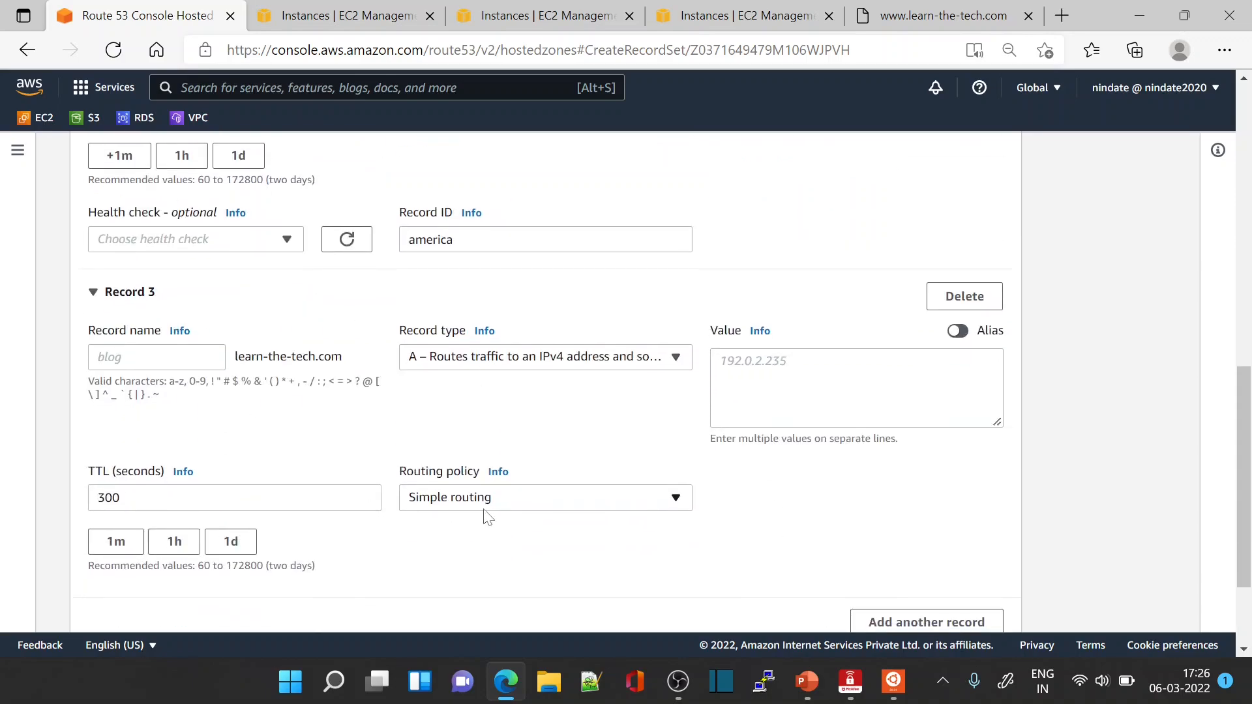
{"action": "left_click", "coordinate": [157, 362]}
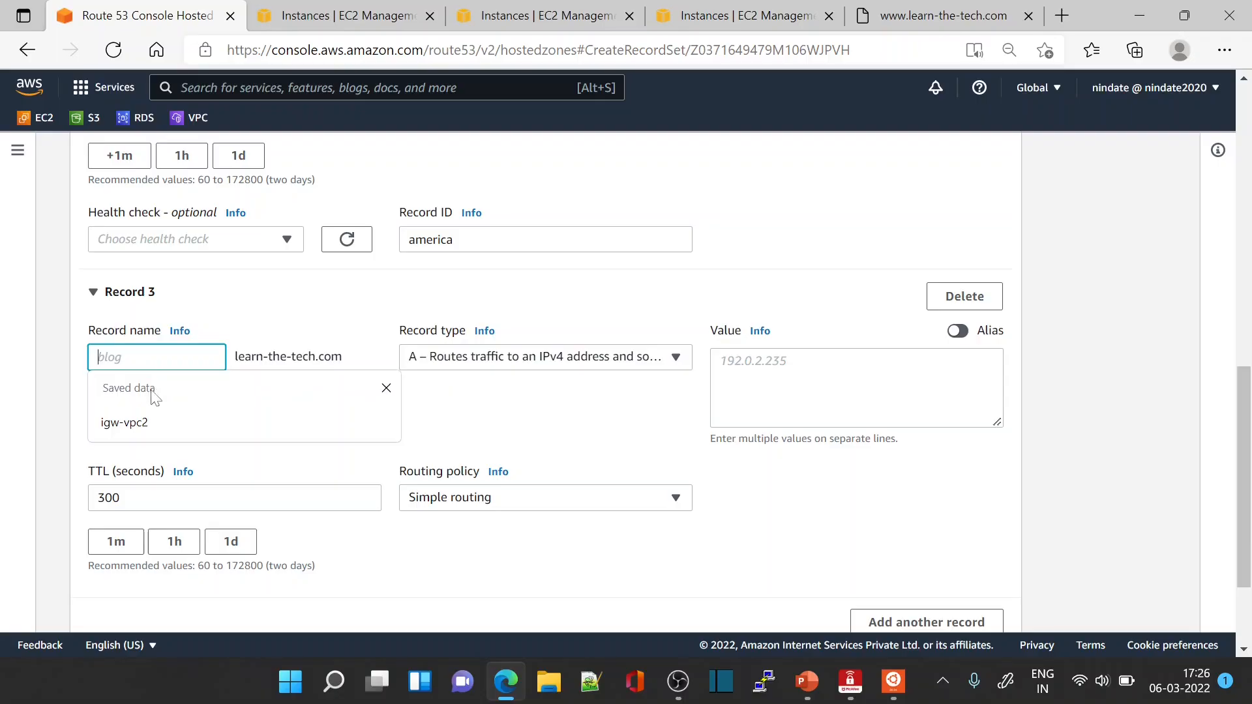
{"action": "type", "text": "www"}
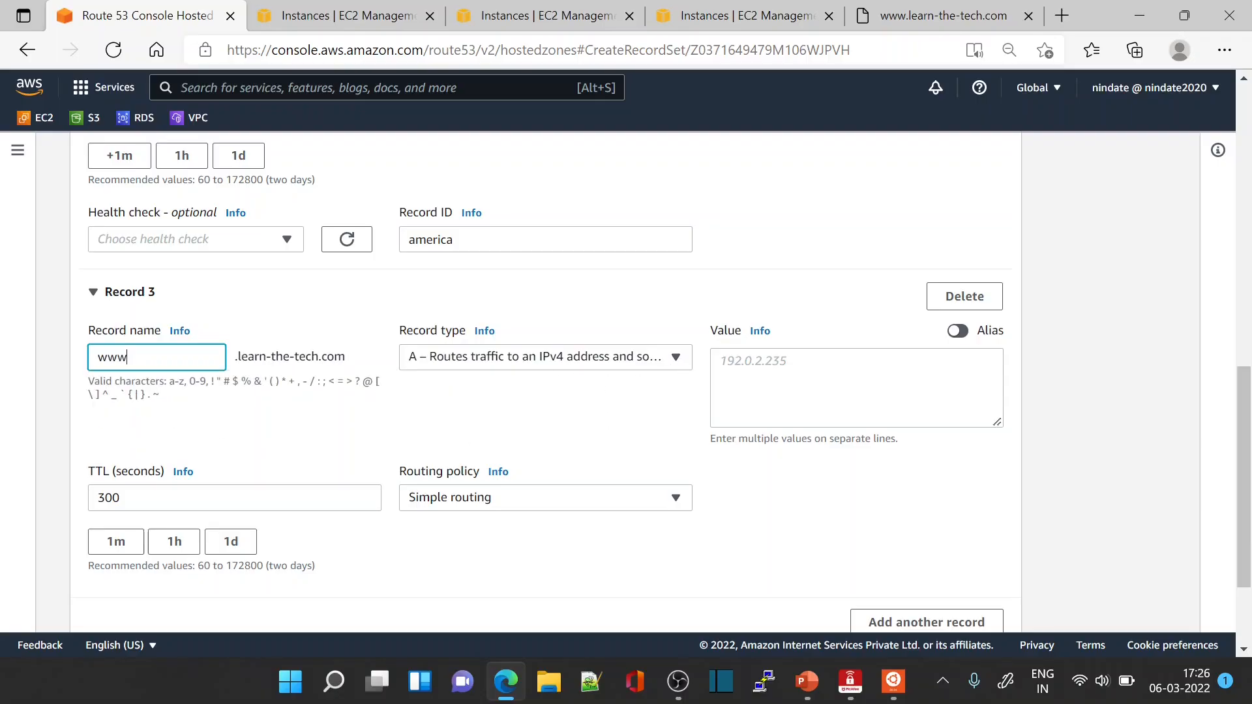
Compare the EC2 instances in Frankfurt, Mumbai and Oregon and copy the Frankfurt instance's public IPv4 address.
{"action": "left_click", "coordinate": [690, 15]}
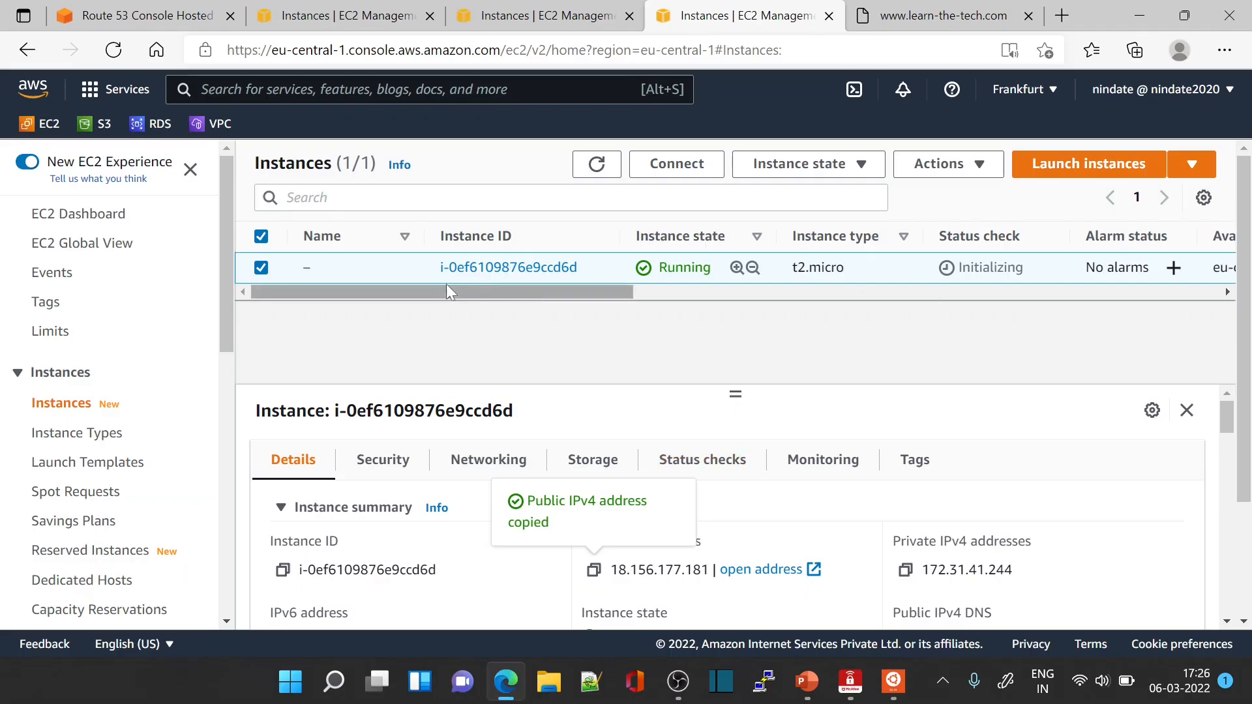
{"action": "left_click", "coordinate": [370, 15]}
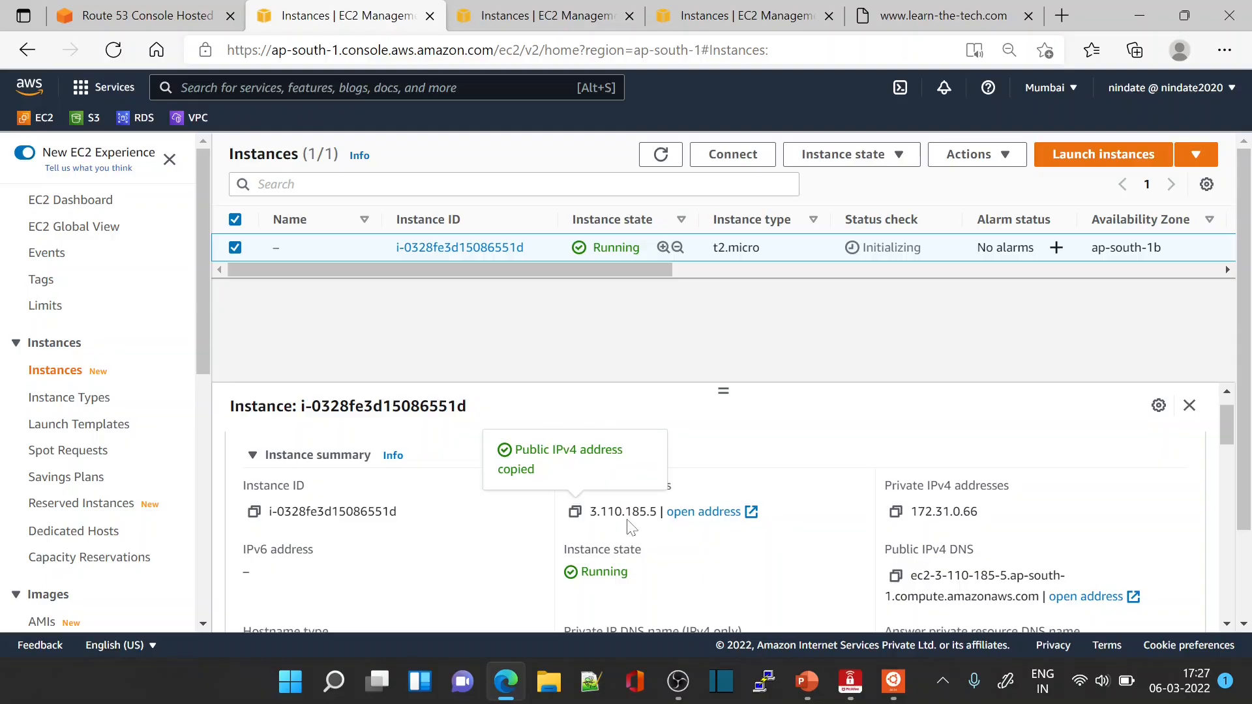
{"action": "left_click", "coordinate": [516, 22]}
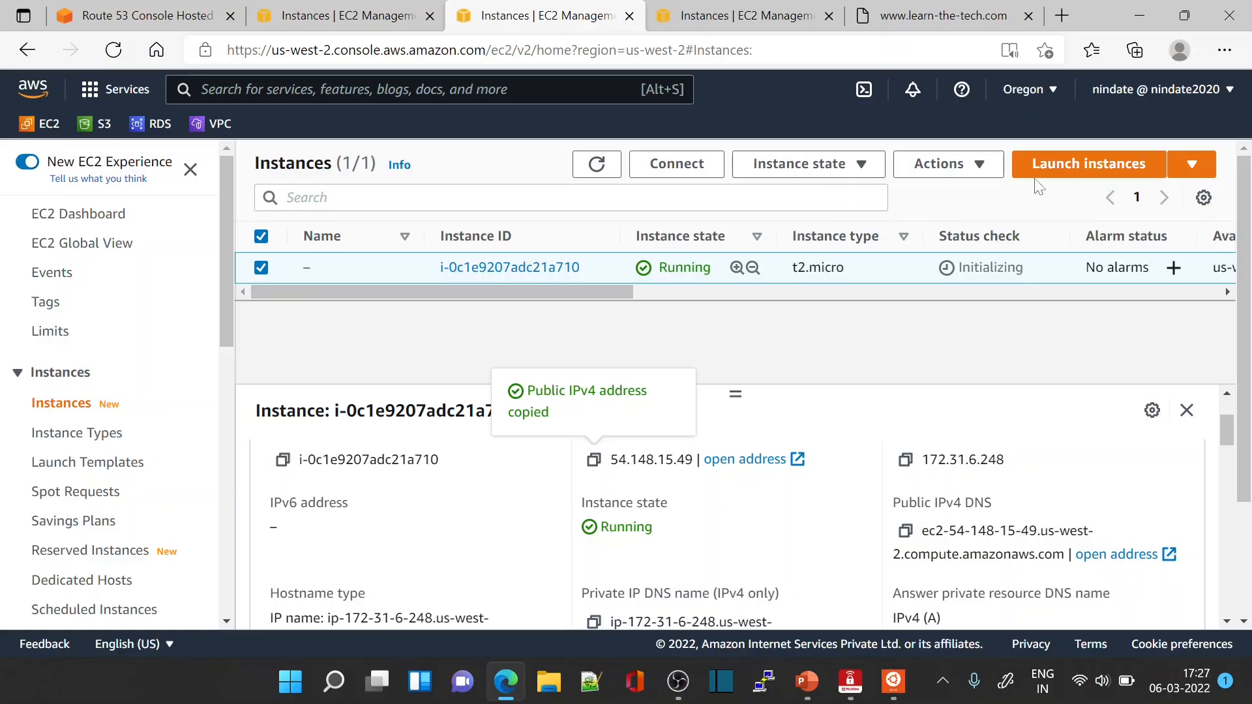
{"action": "left_click", "coordinate": [764, 22]}
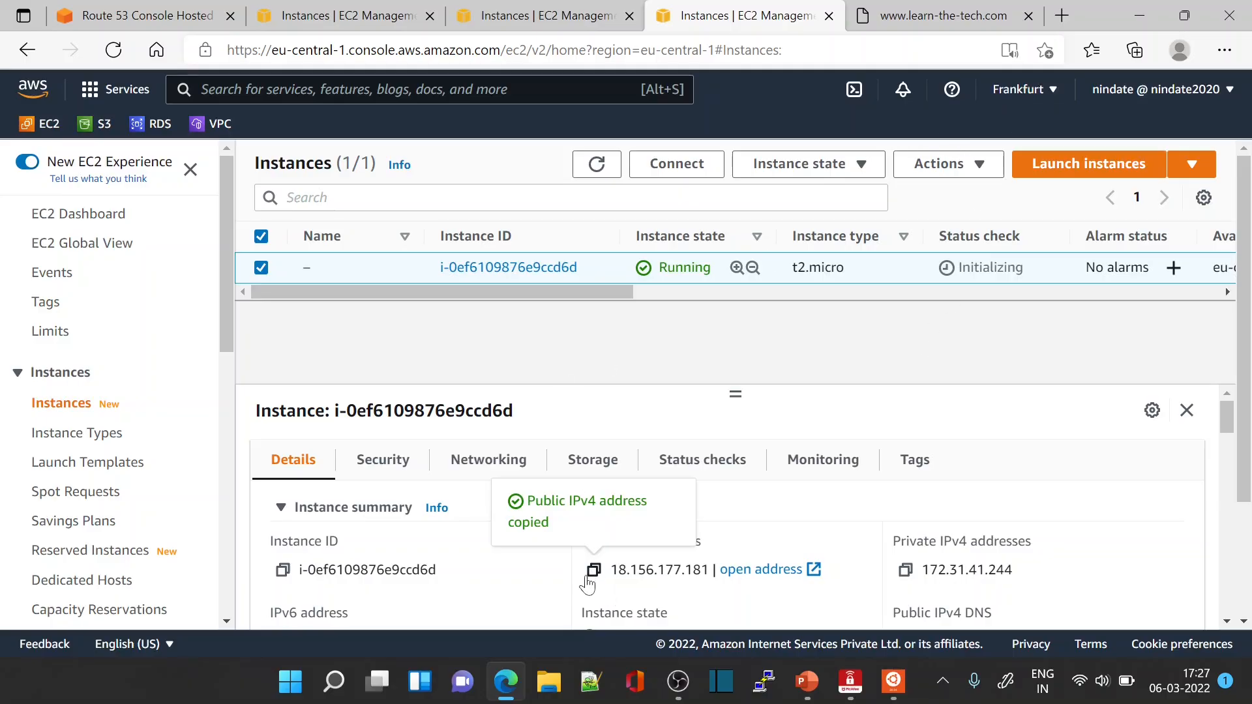
Open 18.156.177.181 in the website's browser tab and load it again to check the Frankfurt server's welcome page.
{"action": "key", "text": "ctrl+Tab"}
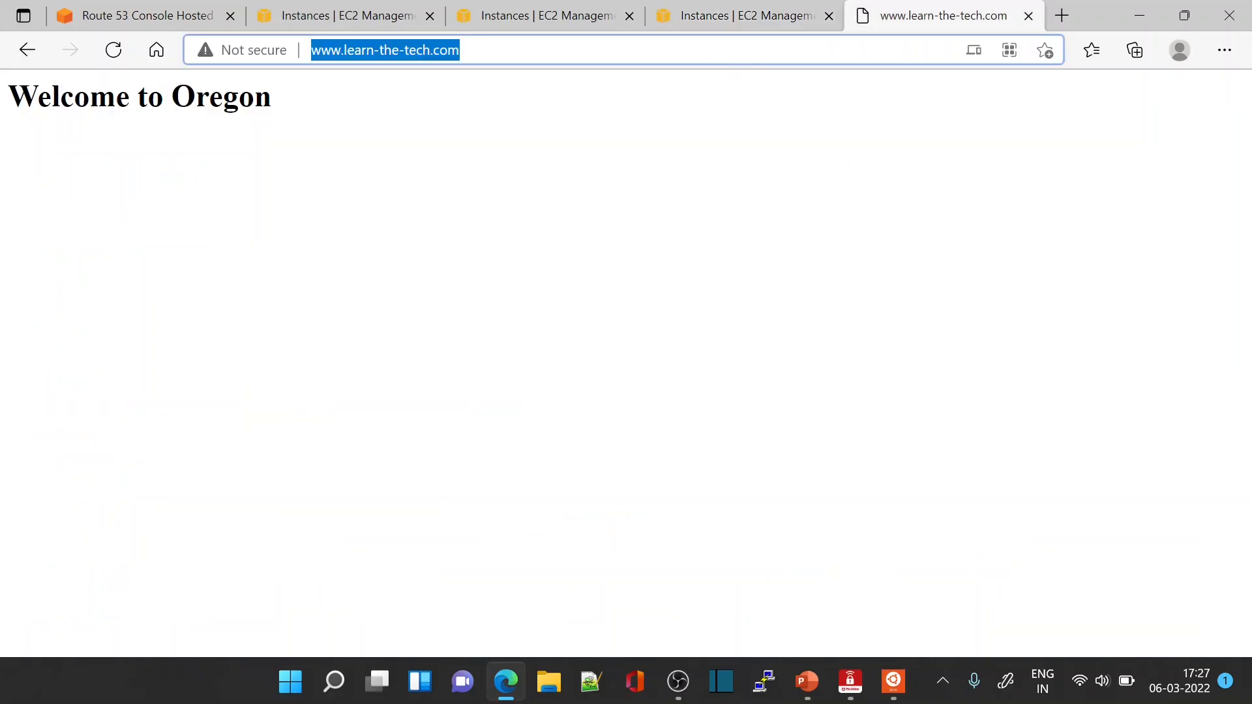
{"action": "type", "text": "18.156.177.181"}
{"action": "key", "text": "Return"}
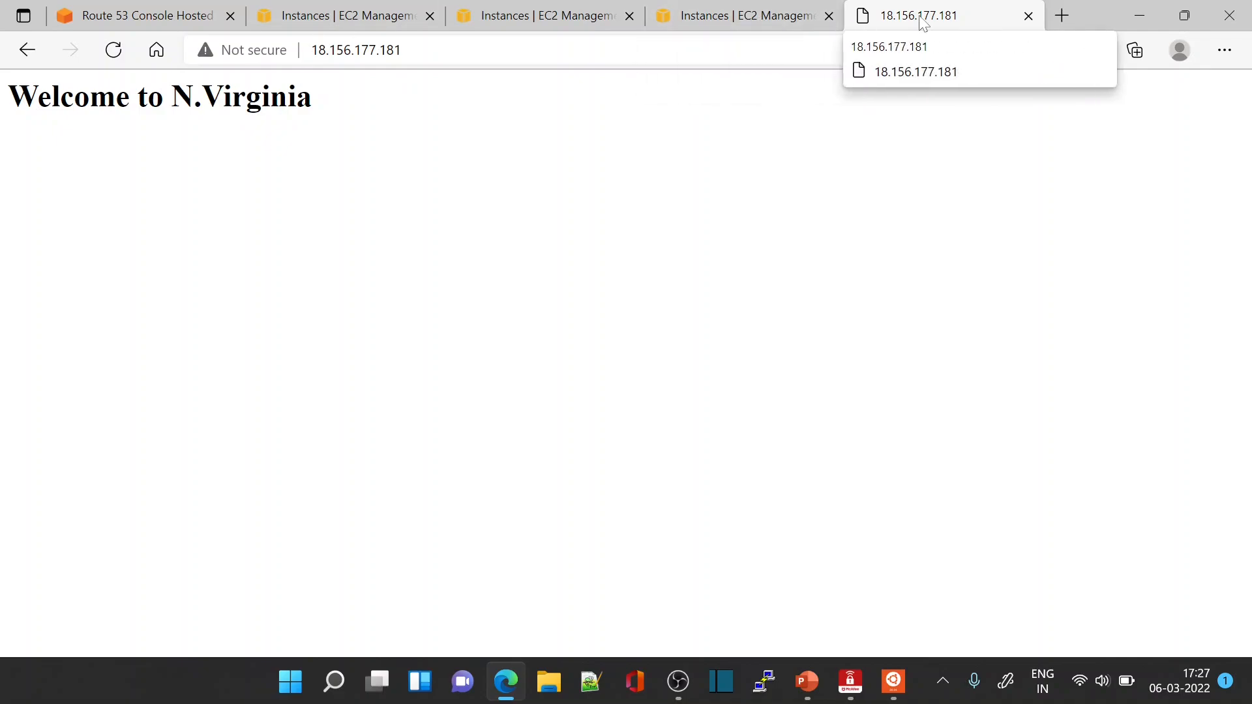
{"action": "left_click", "coordinate": [774, 20]}
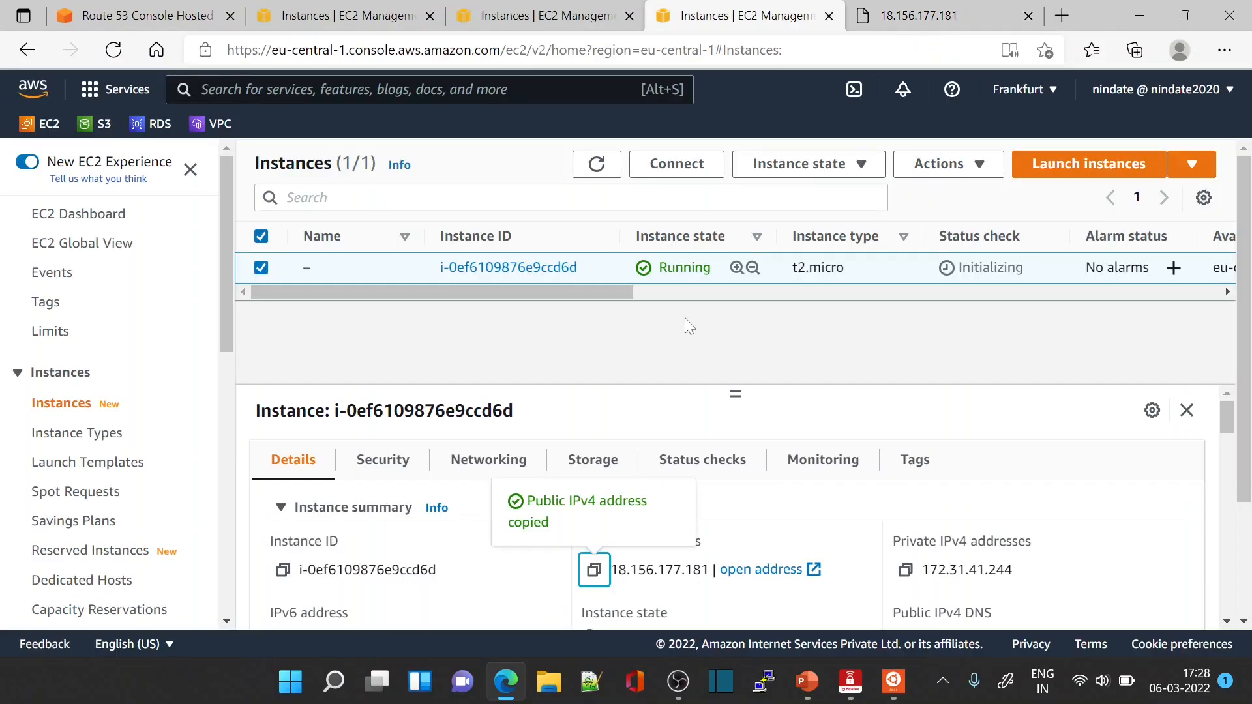
{"action": "left_click", "coordinate": [922, 17]}
{"action": "left_click", "coordinate": [392, 52]}
{"action": "key", "text": "Return"}
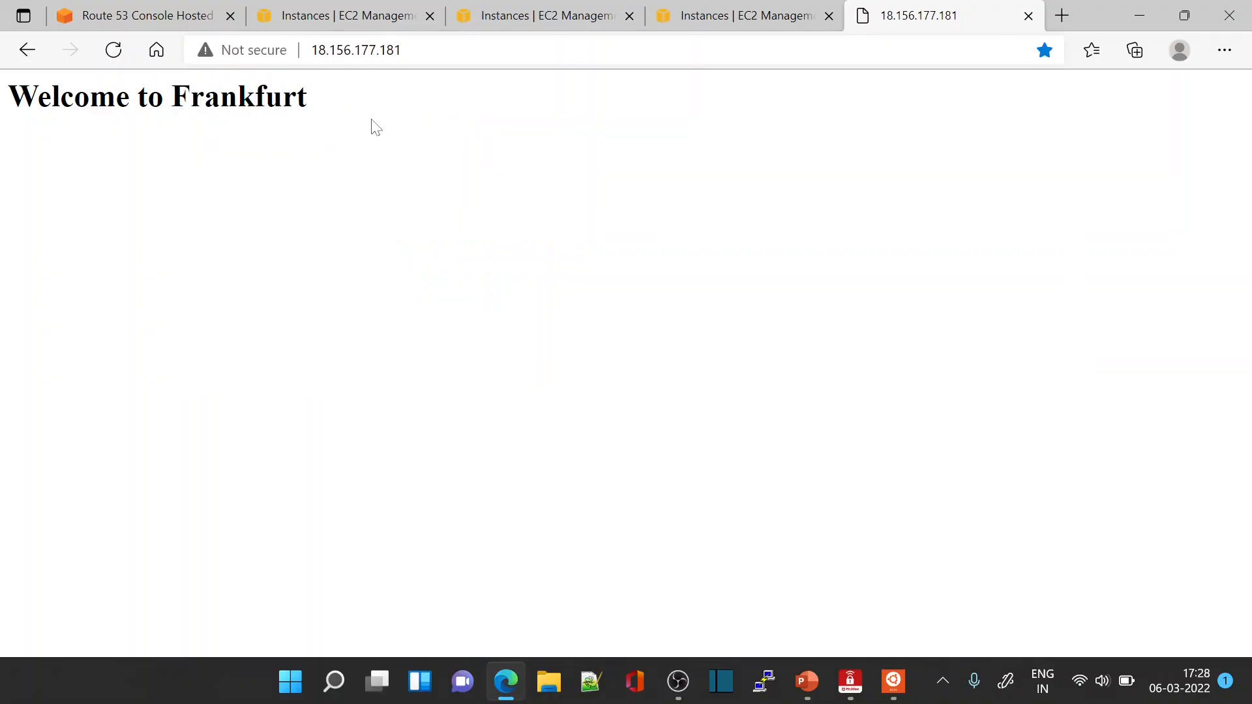
{"action": "left_click", "coordinate": [749, 19]}
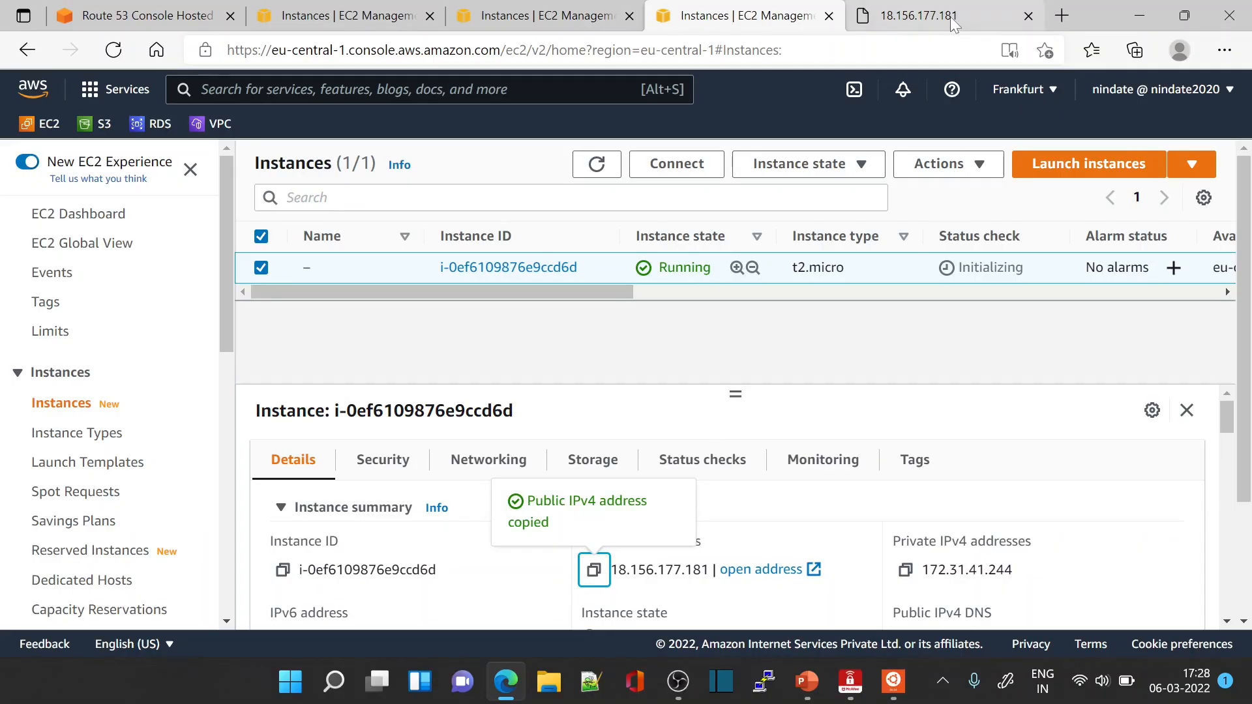
{"action": "left_click", "coordinate": [94, 21]}
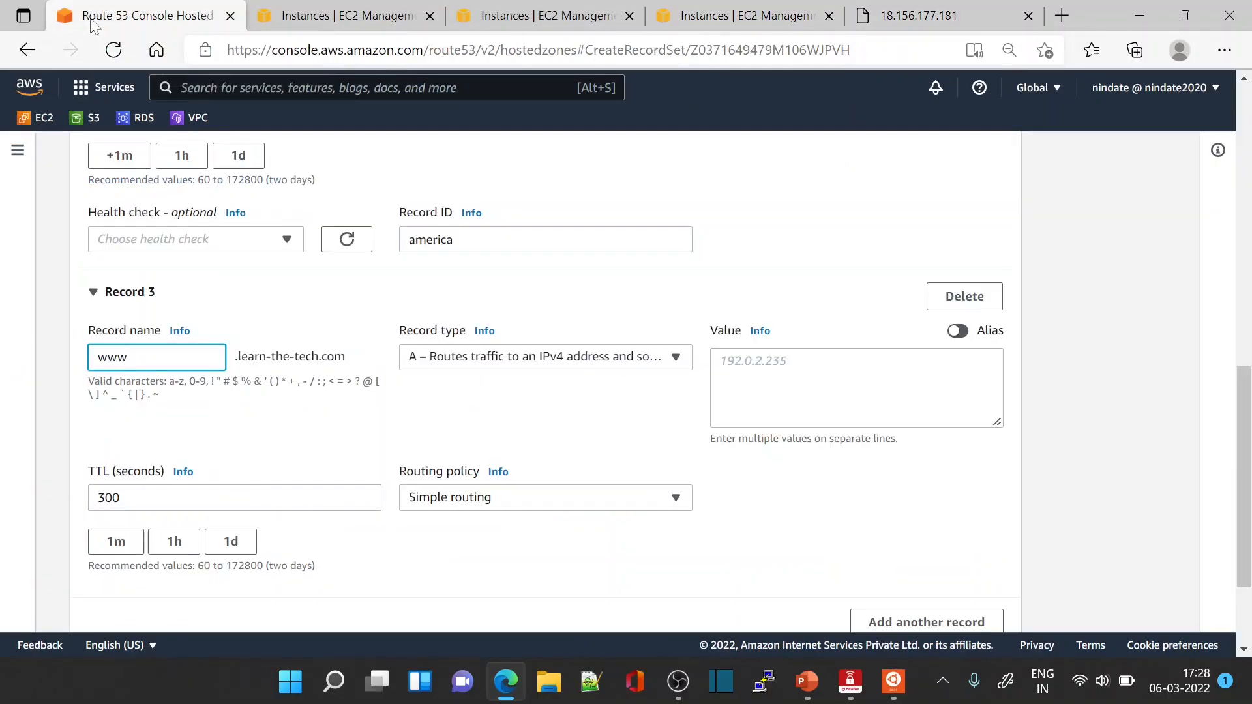
{"action": "scroll", "coordinate": [535, 414], "scroll_direction": "up", "scroll_amount": 4}
{"action": "scroll", "coordinate": [297, 305], "scroll_direction": "up", "scroll_amount": 4}
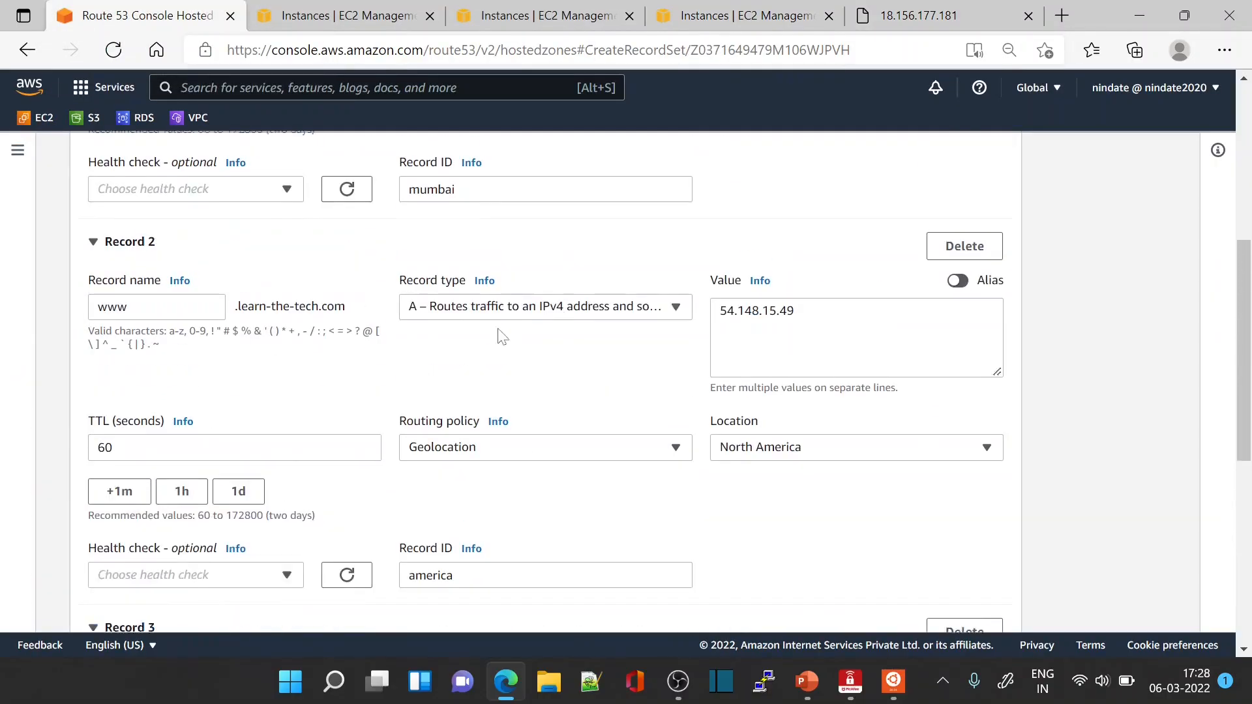
{"action": "scroll", "coordinate": [336, 328], "scroll_direction": "down", "scroll_amount": 1}
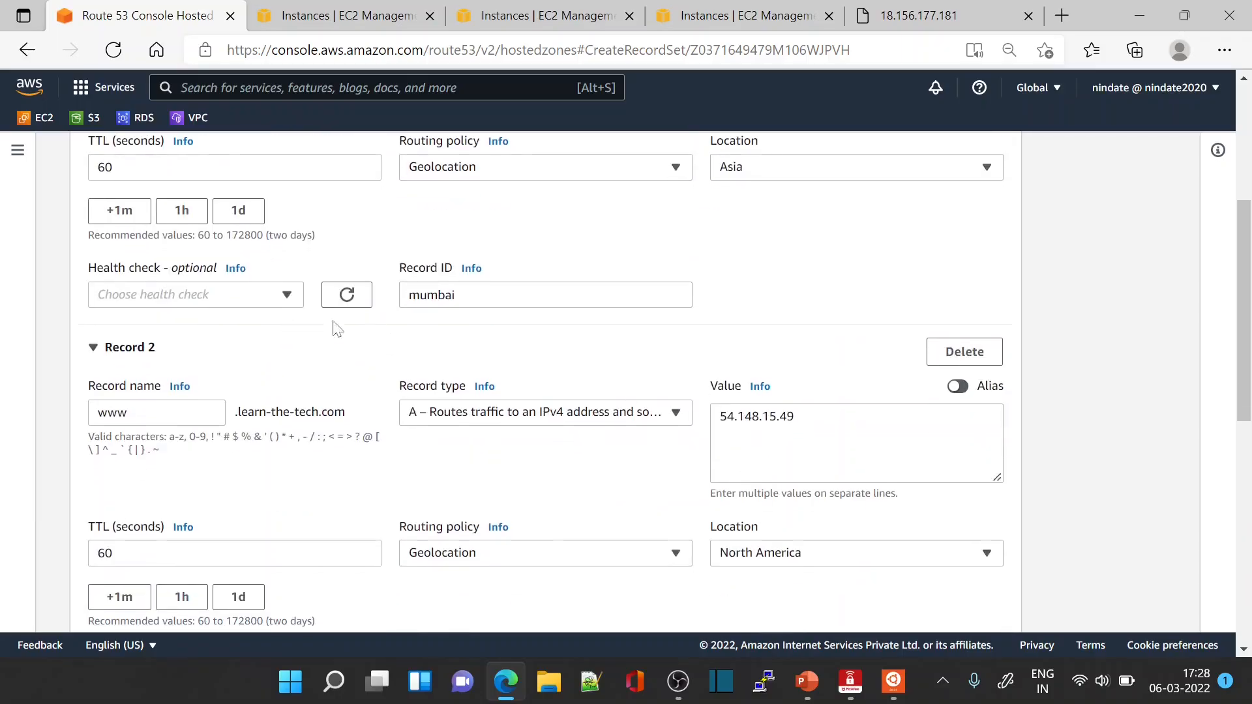
{"action": "scroll", "coordinate": [443, 457], "scroll_direction": "down", "scroll_amount": 4}
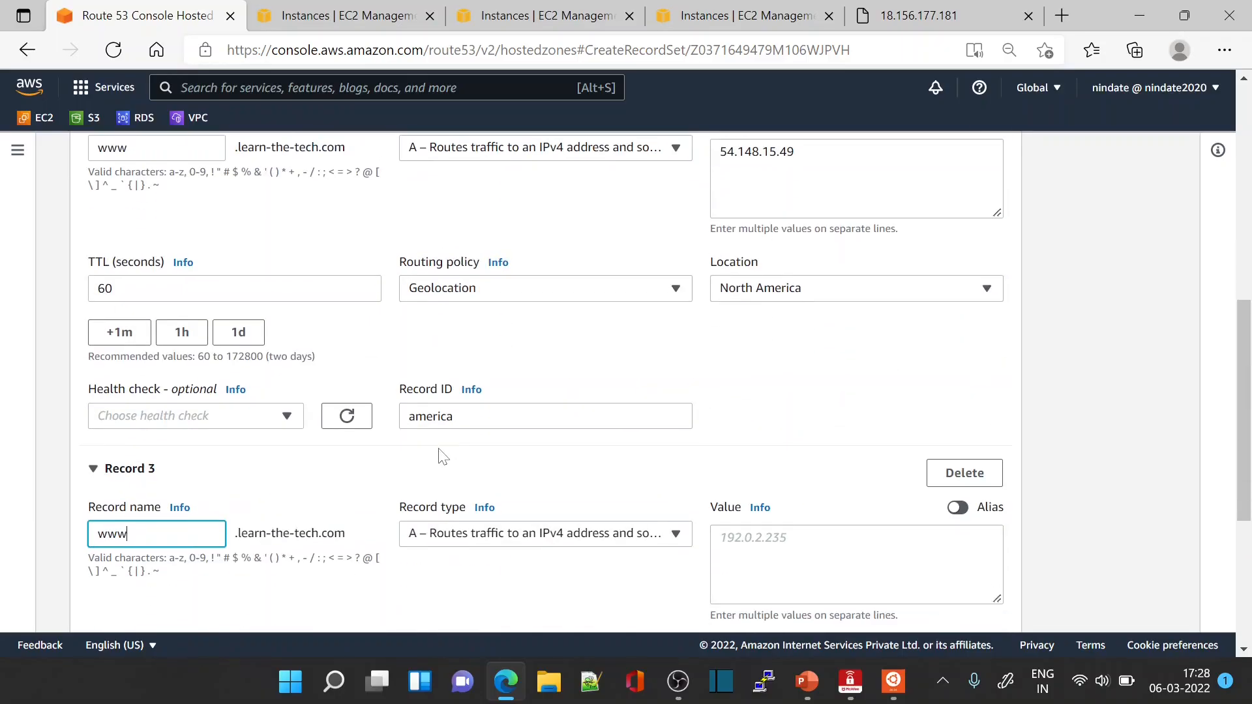
{"action": "scroll", "coordinate": [444, 457], "scroll_direction": "down", "scroll_amount": 1}
{"action": "scroll", "coordinate": [626, 392], "scroll_direction": "down", "scroll_amount": 3}
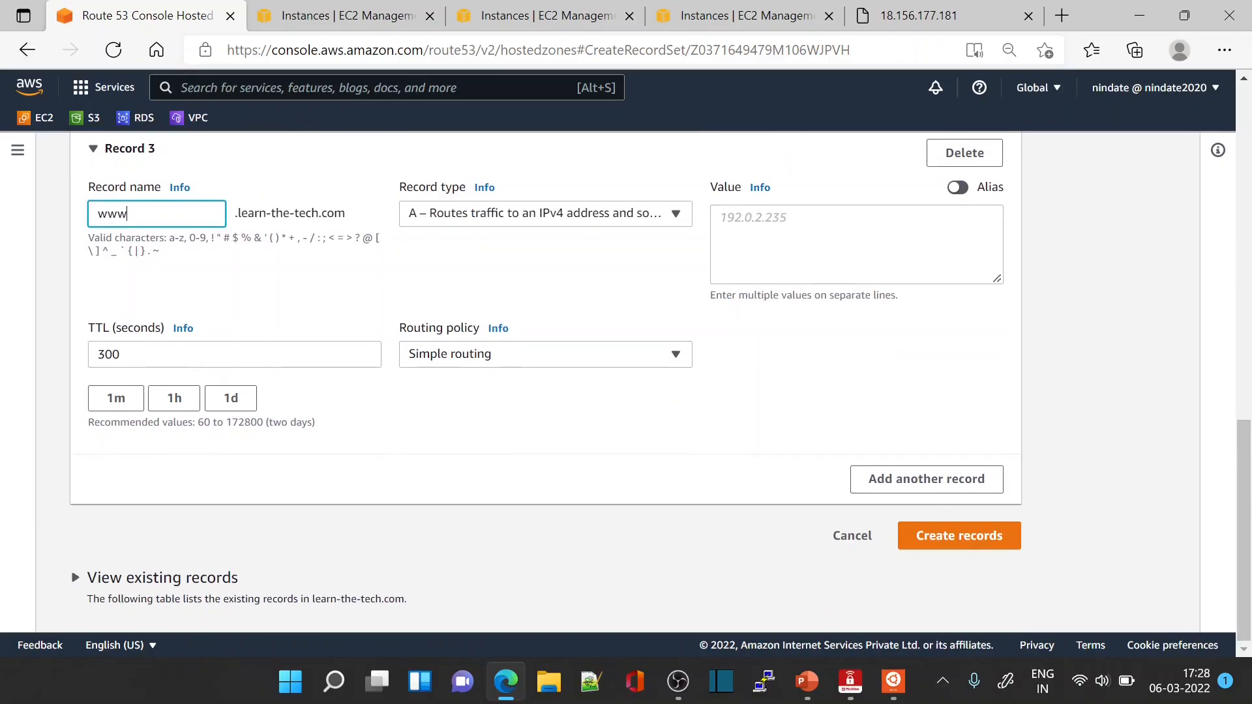
{"action": "left_click", "coordinate": [874, 481]}
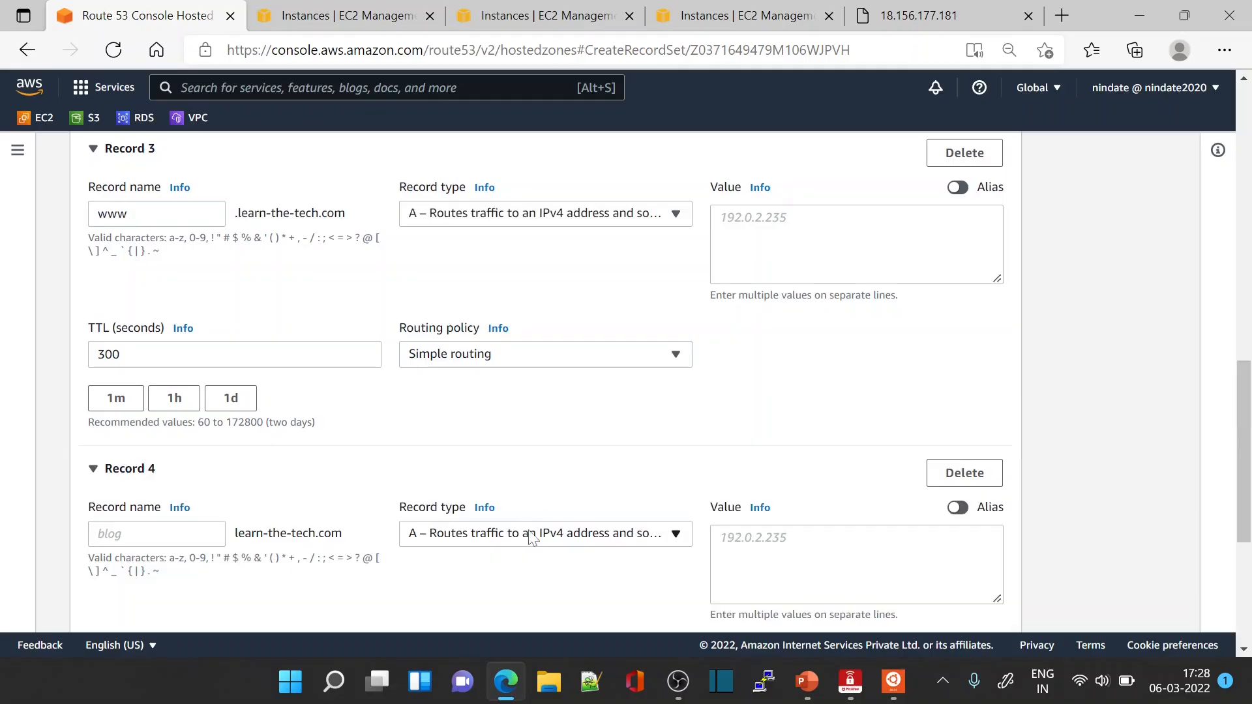
{"action": "left_click", "coordinate": [156, 534]}
{"action": "type", "text": "www"}
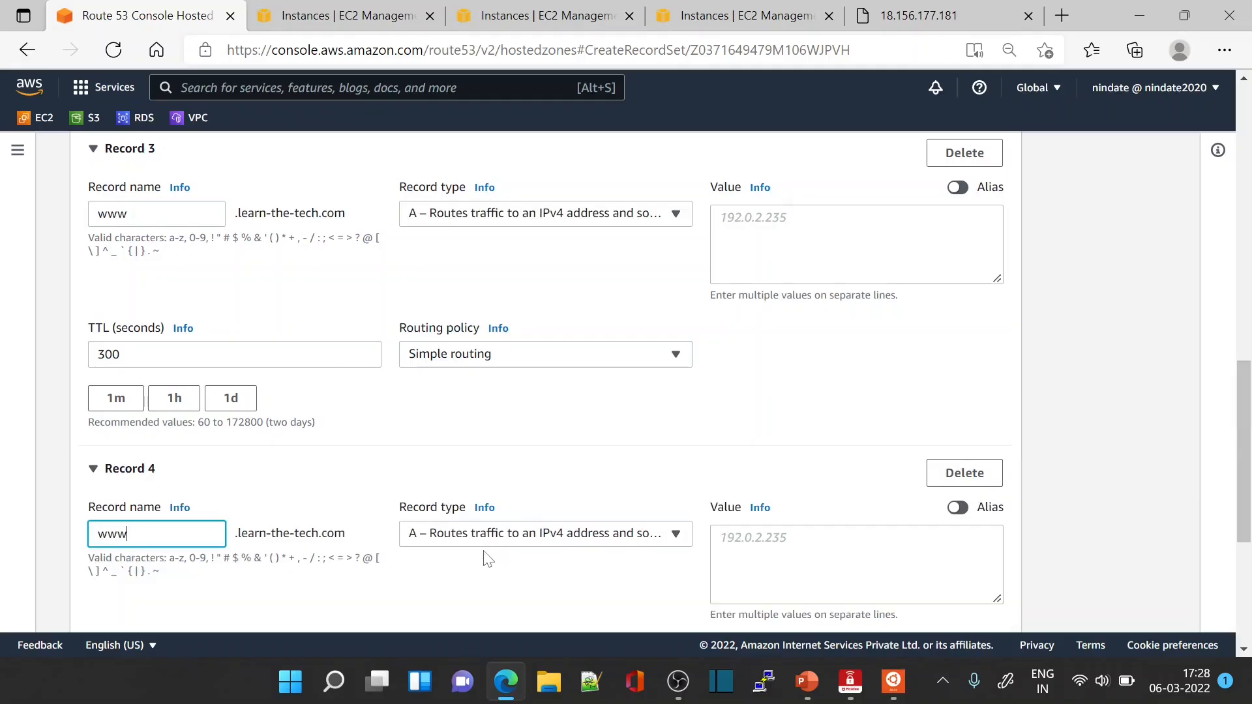
Set the fourth record to Geolocation routing with the Default location and a TTL of 60 seconds.
{"action": "scroll", "coordinate": [488, 560], "scroll_direction": "down", "scroll_amount": 4}
{"action": "left_click", "coordinate": [472, 409]}
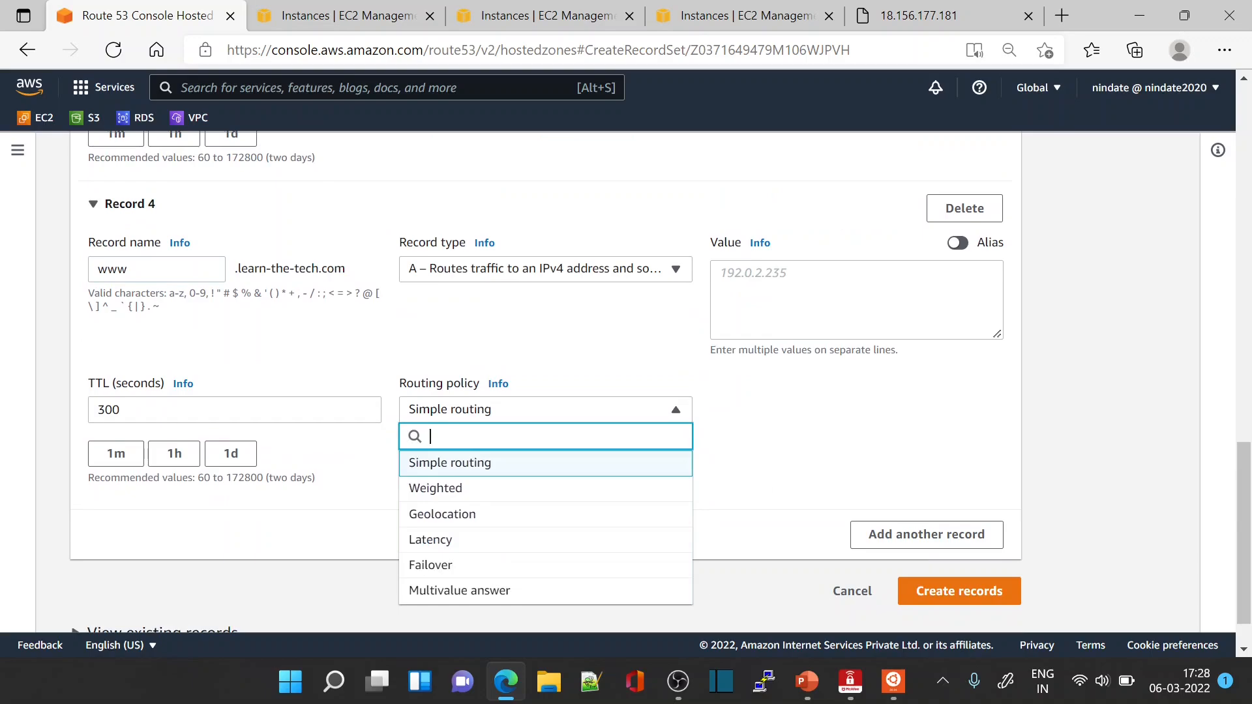
{"action": "left_click", "coordinate": [443, 515]}
{"action": "left_click", "coordinate": [783, 416]}
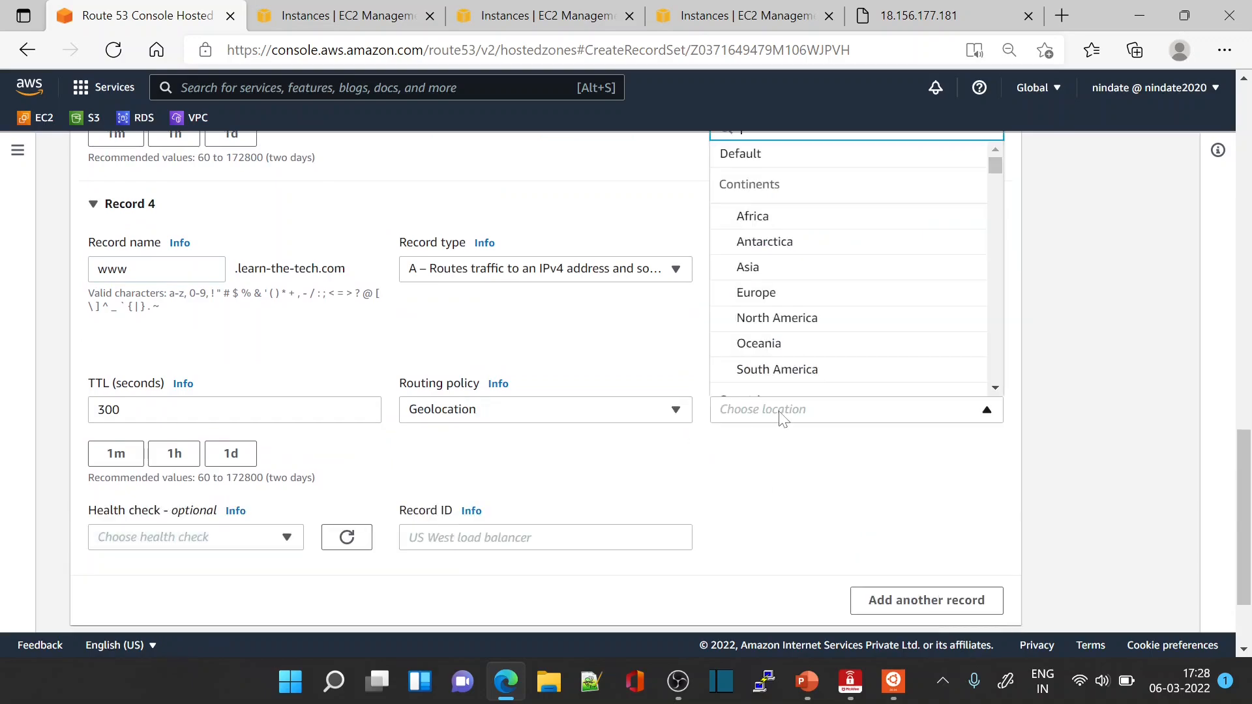
{"action": "scroll", "coordinate": [815, 352], "scroll_direction": "up", "scroll_amount": 3}
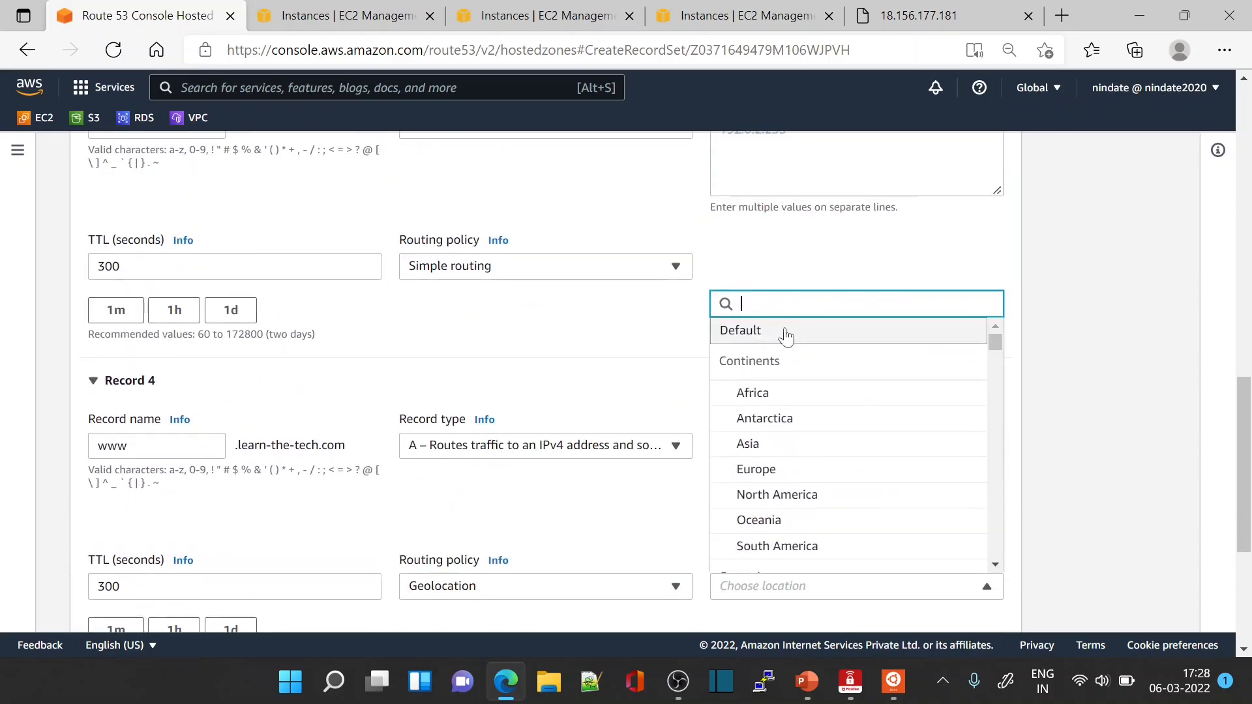
{"action": "left_click", "coordinate": [752, 333]}
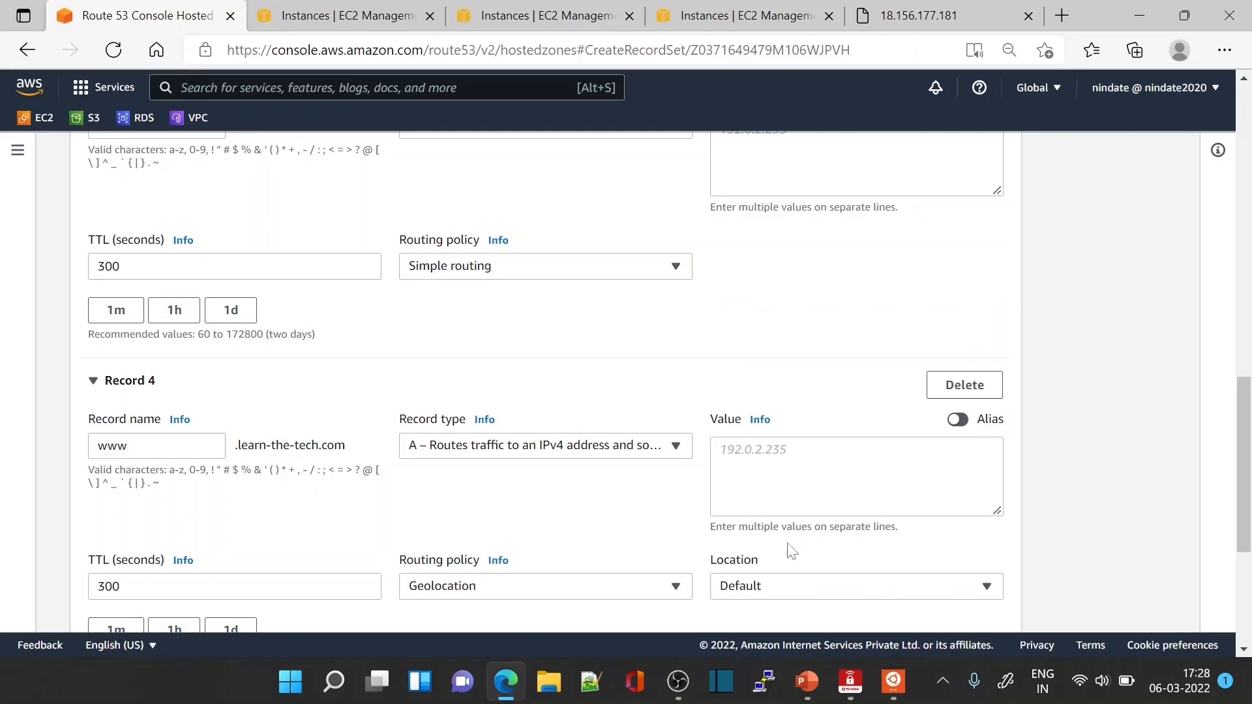
{"action": "left_click", "coordinate": [114, 629]}
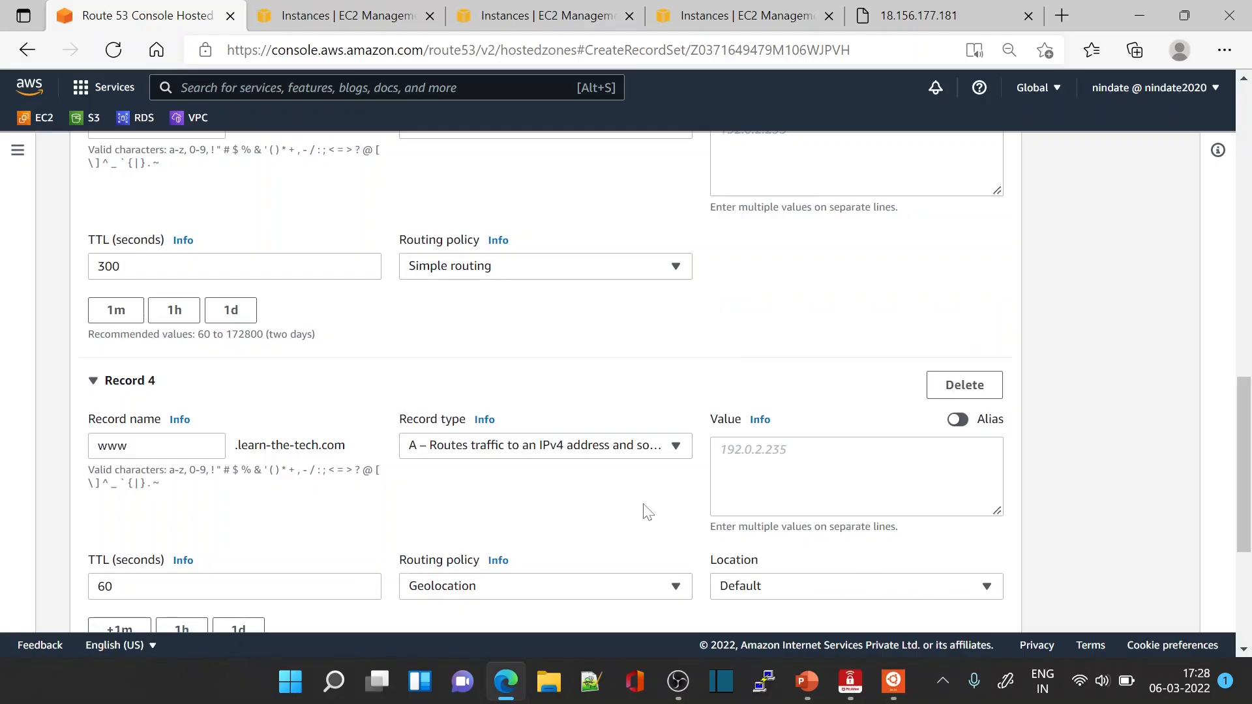
Enter the Frankfurt instance's IP 18.156.177.181 as the fourth record's value and submit the records for creation.
{"action": "left_click", "coordinate": [782, 476]}
{"action": "left_click", "coordinate": [731, 16]}
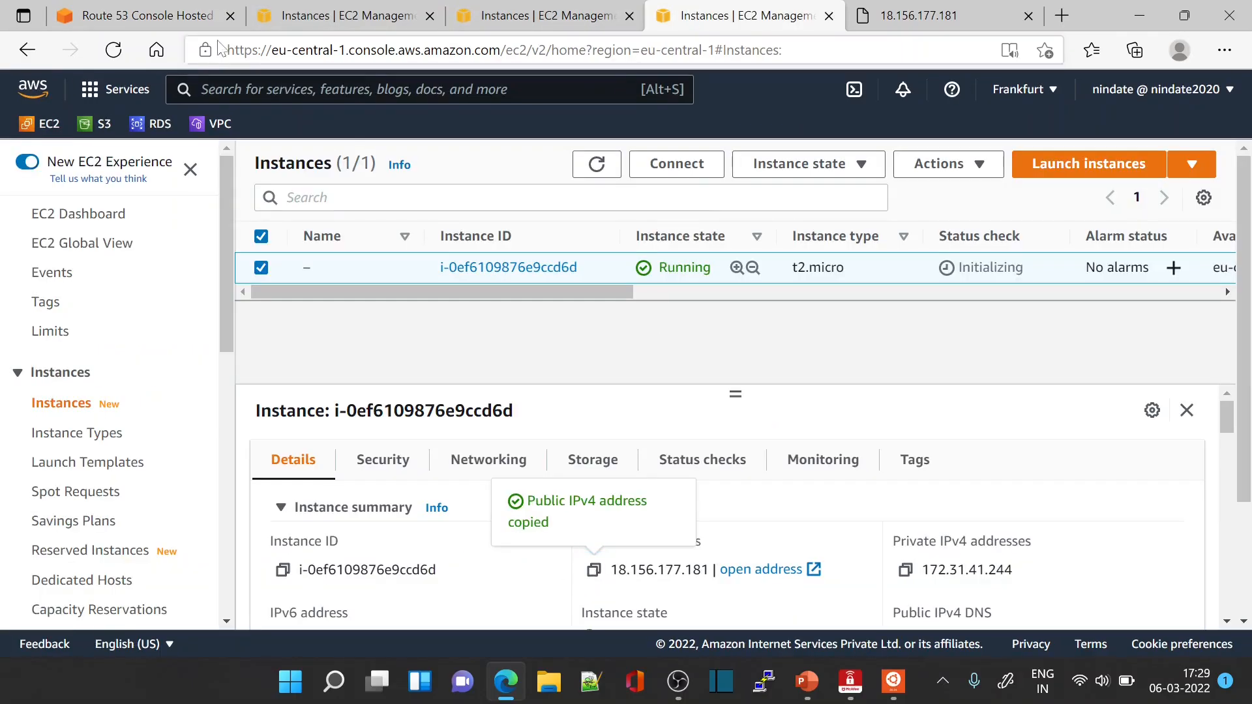
{"action": "left_click", "coordinate": [150, 16]}
{"action": "key", "text": "ctrl+v"}
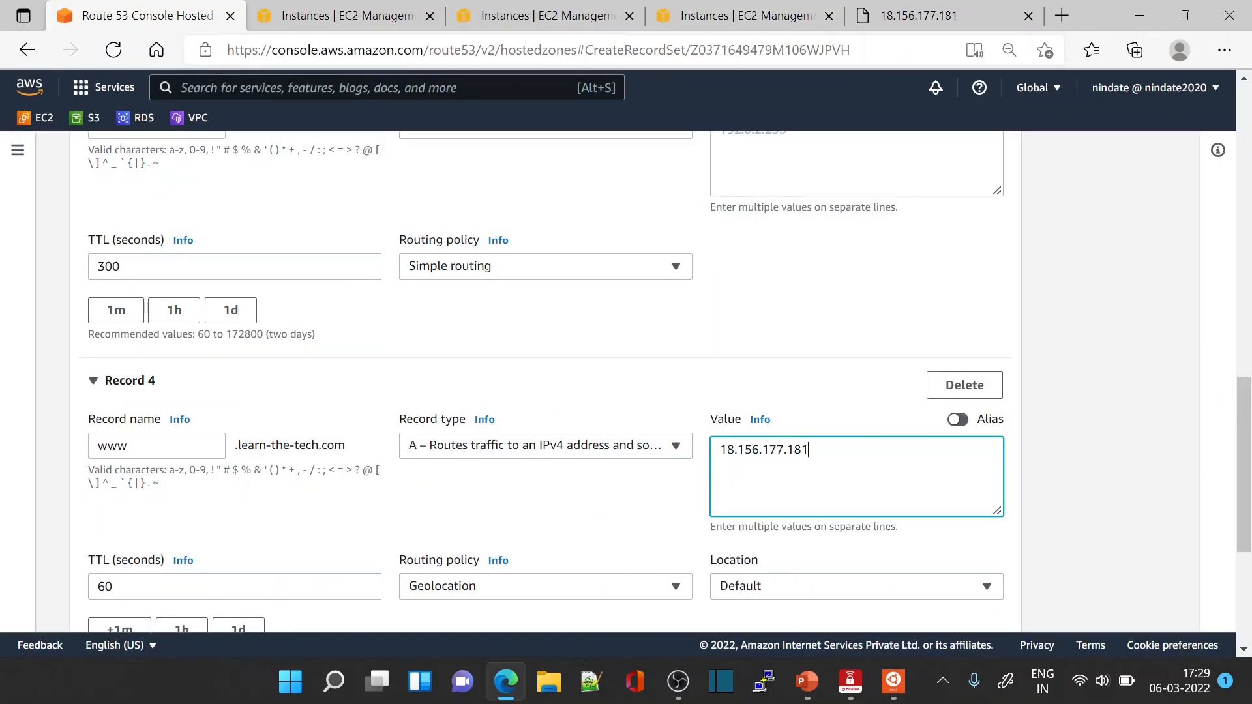
{"action": "scroll", "coordinate": [961, 551], "scroll_direction": "down", "scroll_amount": 5}
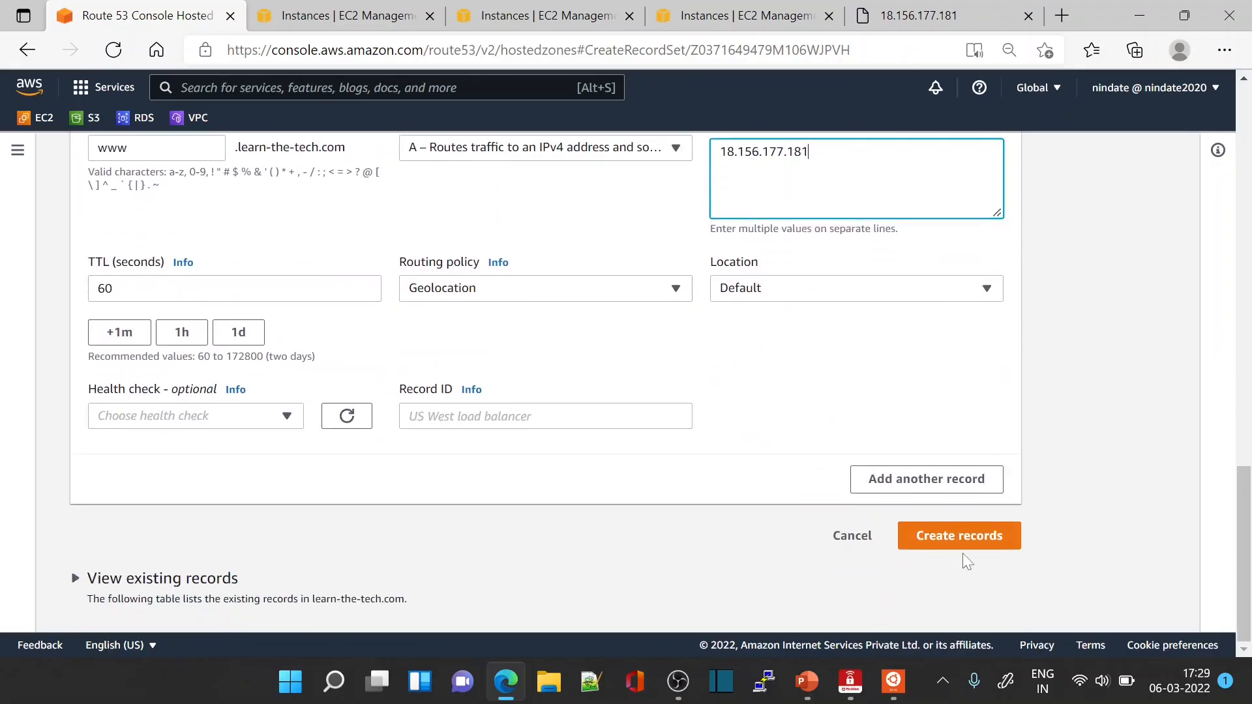
{"action": "left_click", "coordinate": [960, 537]}
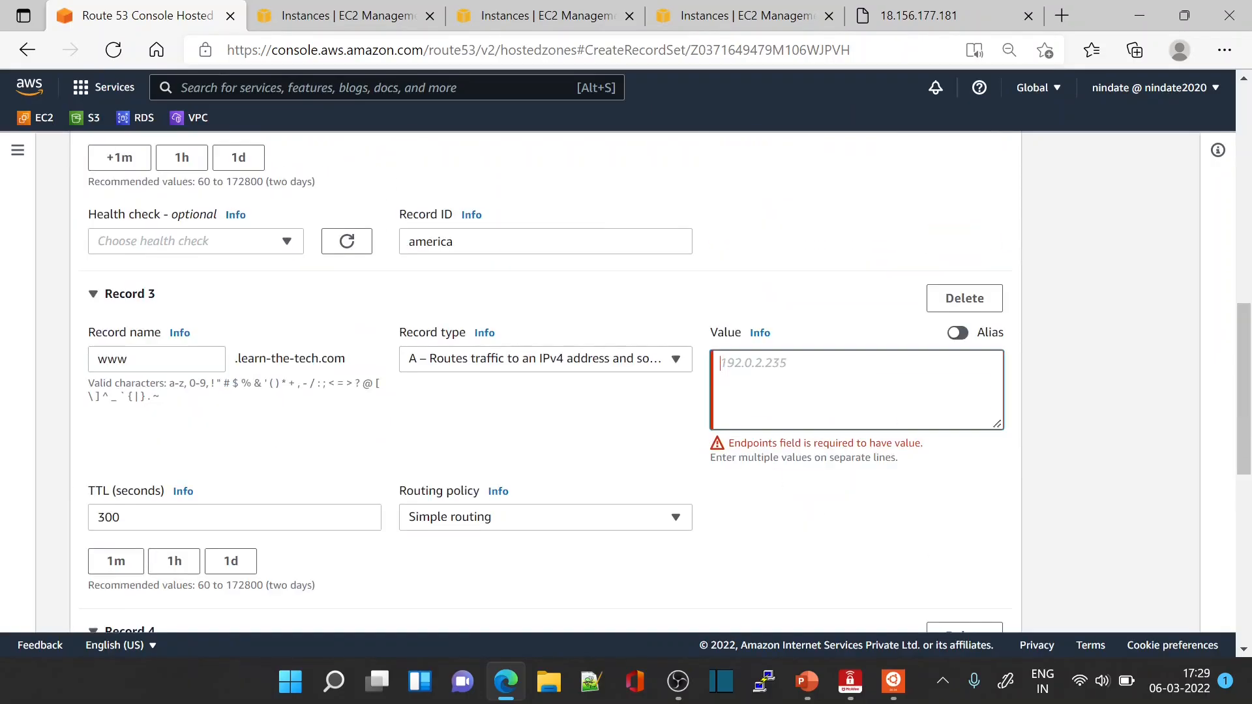
Delete the third record, which has no value, from the record form.
{"action": "scroll", "coordinate": [671, 447], "scroll_direction": "up", "scroll_amount": 4}
{"action": "scroll", "coordinate": [675, 456], "scroll_direction": "up", "scroll_amount": 7}
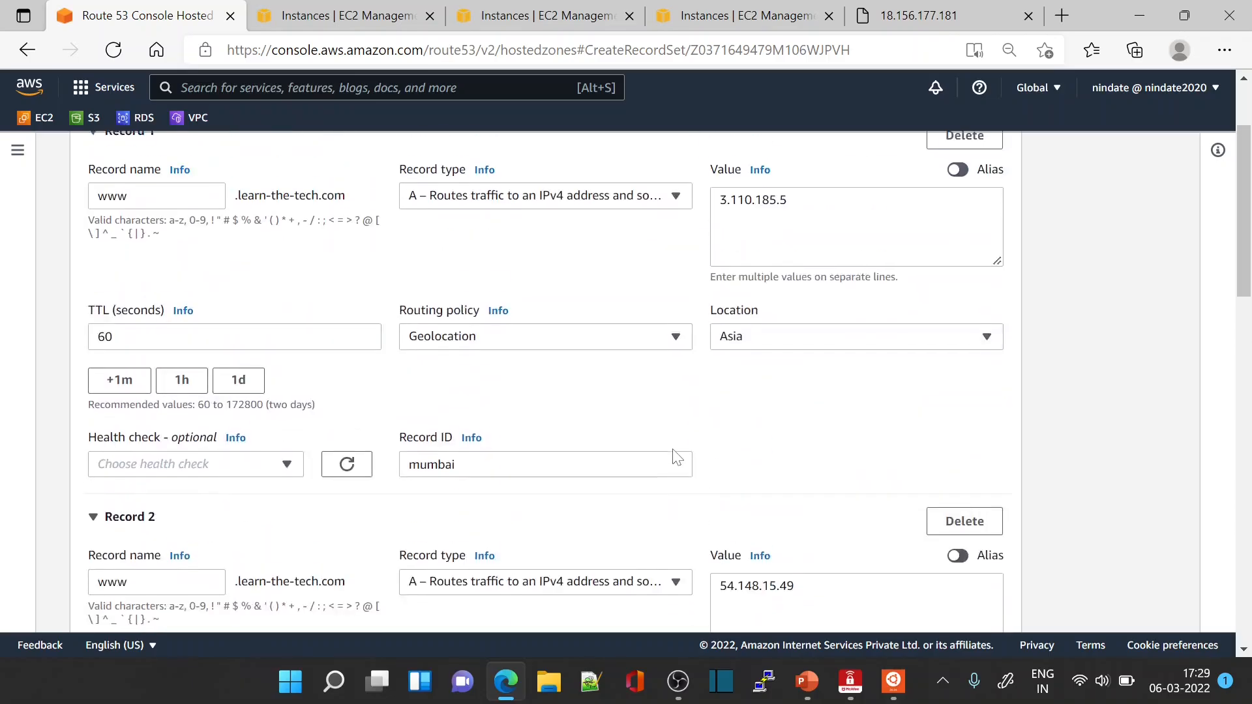
{"action": "scroll", "coordinate": [678, 457], "scroll_direction": "down", "scroll_amount": 9}
{"action": "scroll", "coordinate": [718, 469], "scroll_direction": "down", "scroll_amount": 2}
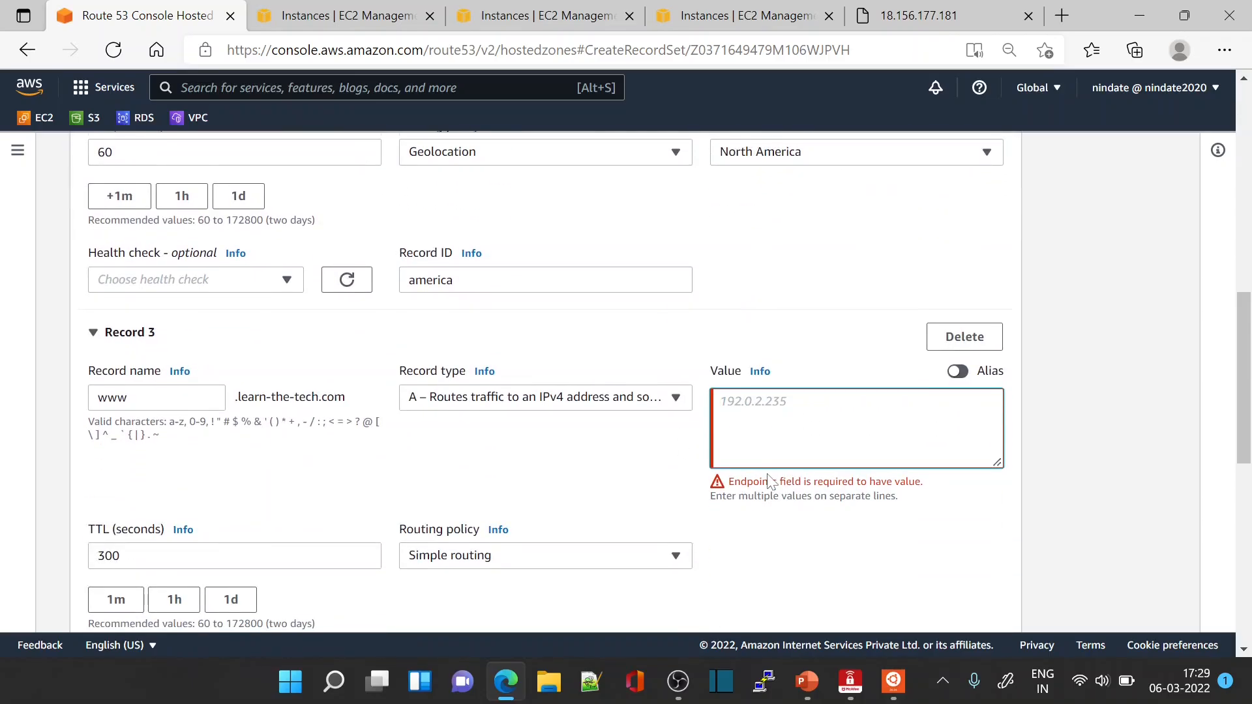
{"action": "scroll", "coordinate": [769, 481], "scroll_direction": "down", "scroll_amount": 5}
{"action": "scroll", "coordinate": [768, 481], "scroll_direction": "up", "scroll_amount": 4}
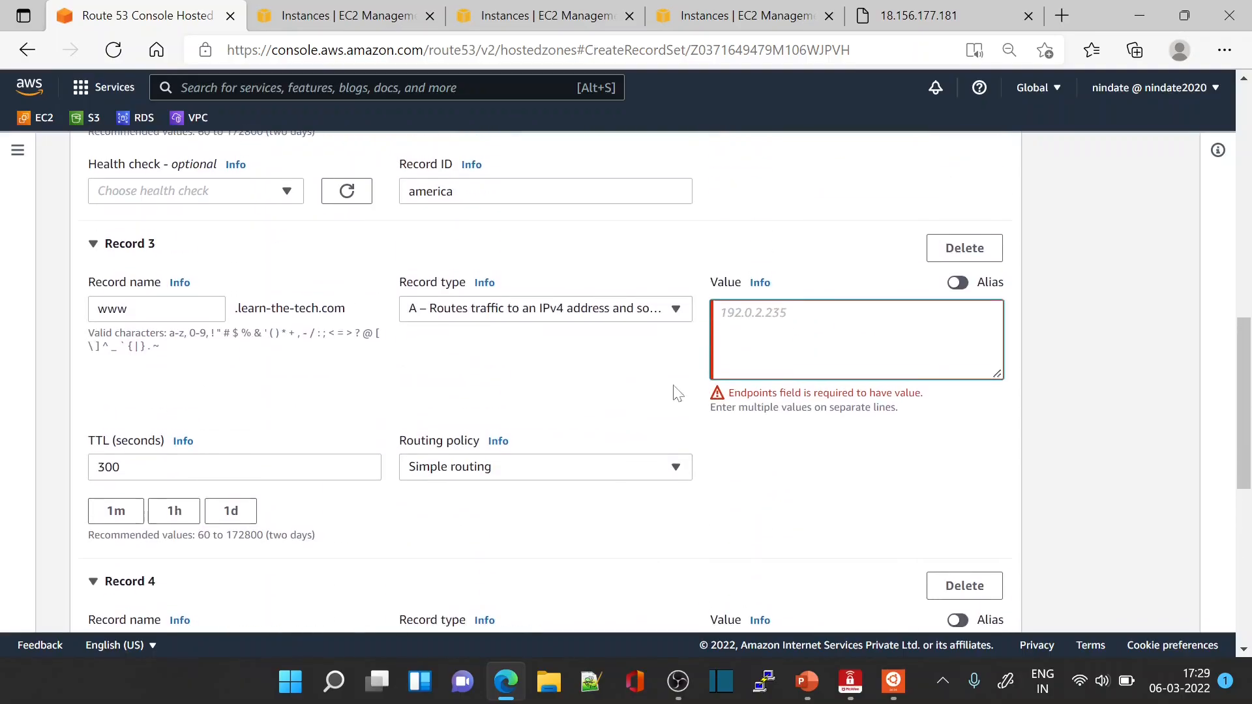
{"action": "left_click", "coordinate": [953, 254]}
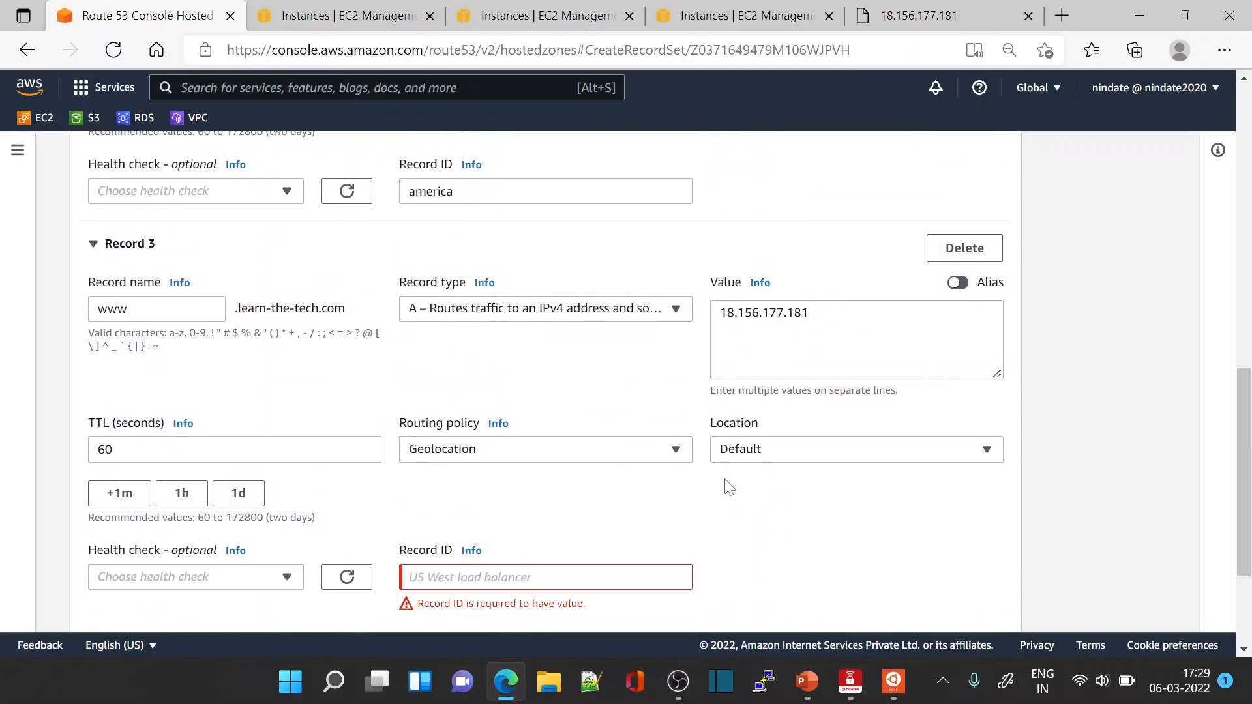
Give the Default-location record the ID frankfurt and create the geolocation records.
{"action": "scroll", "coordinate": [729, 488], "scroll_direction": "up", "scroll_amount": 12}
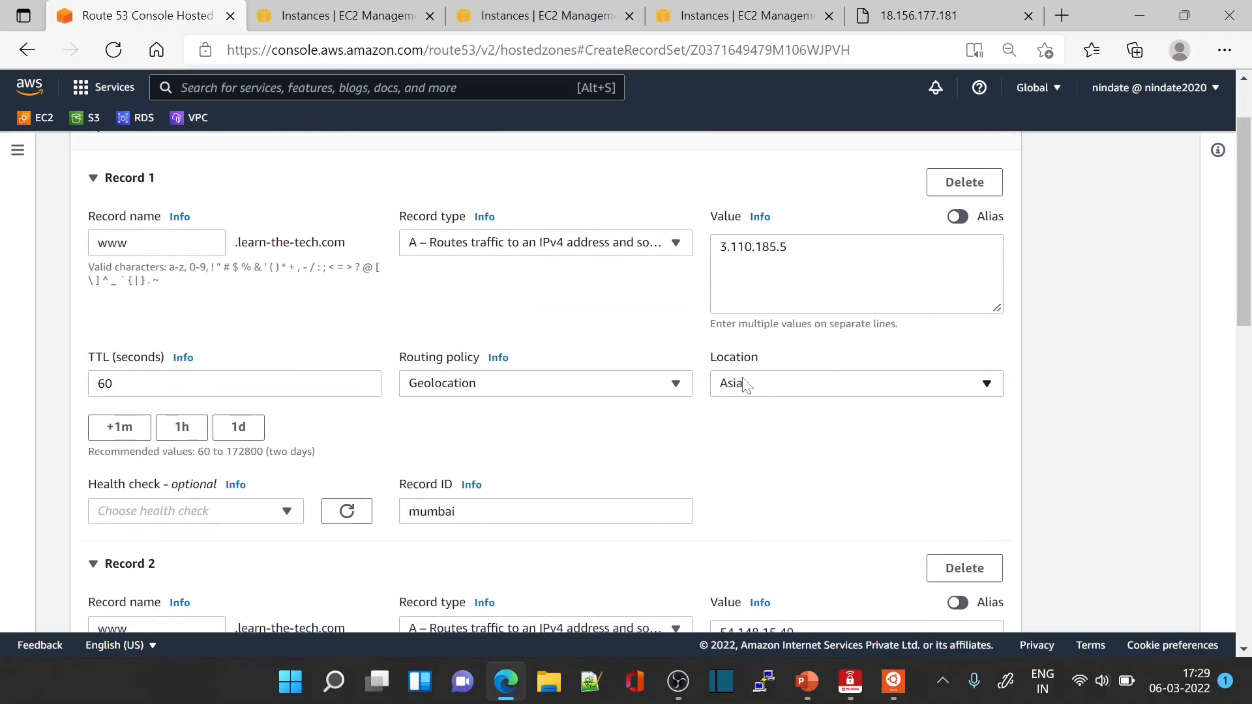
{"action": "scroll", "coordinate": [768, 490], "scroll_direction": "down", "scroll_amount": 4}
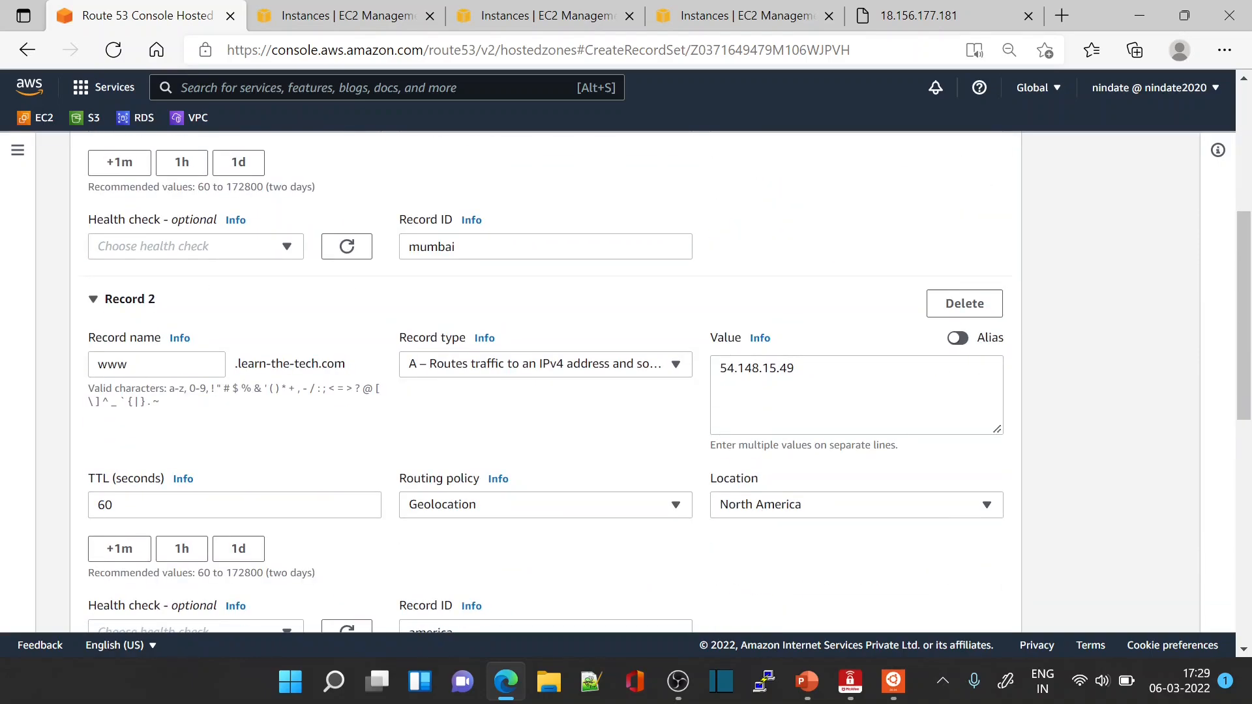
{"action": "scroll", "coordinate": [714, 506], "scroll_direction": "down", "scroll_amount": 7}
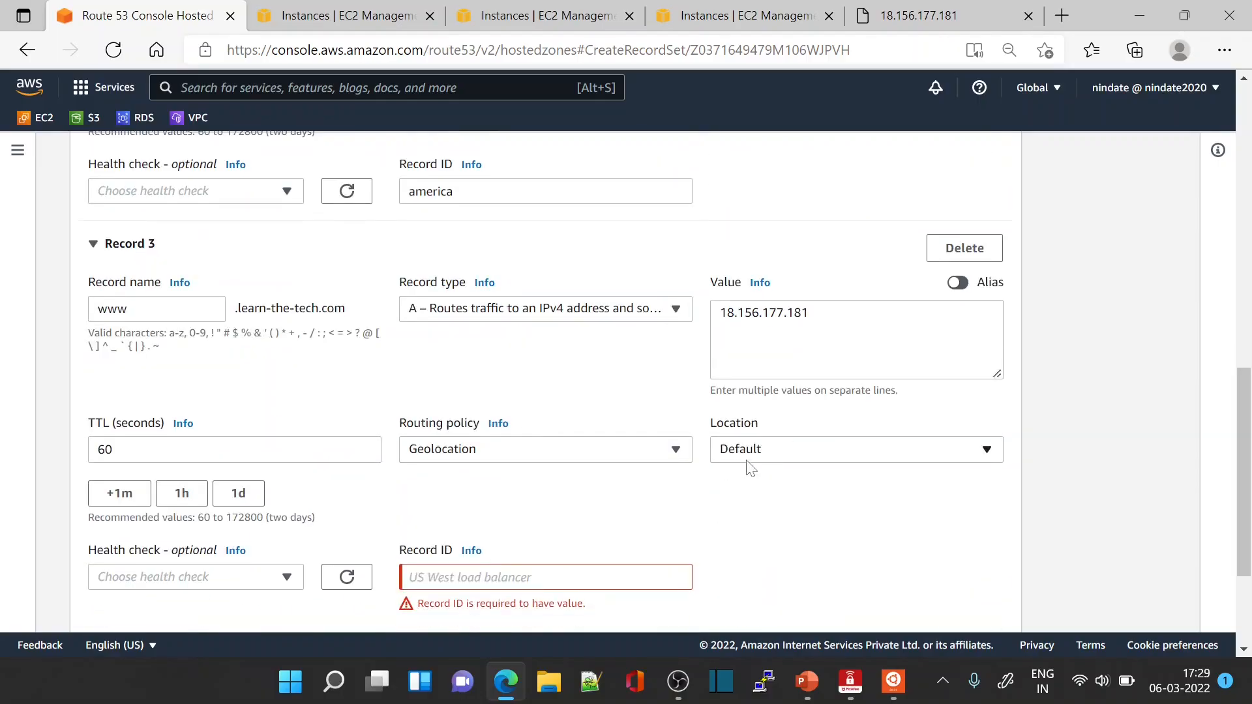
{"action": "left_click", "coordinate": [545, 578]}
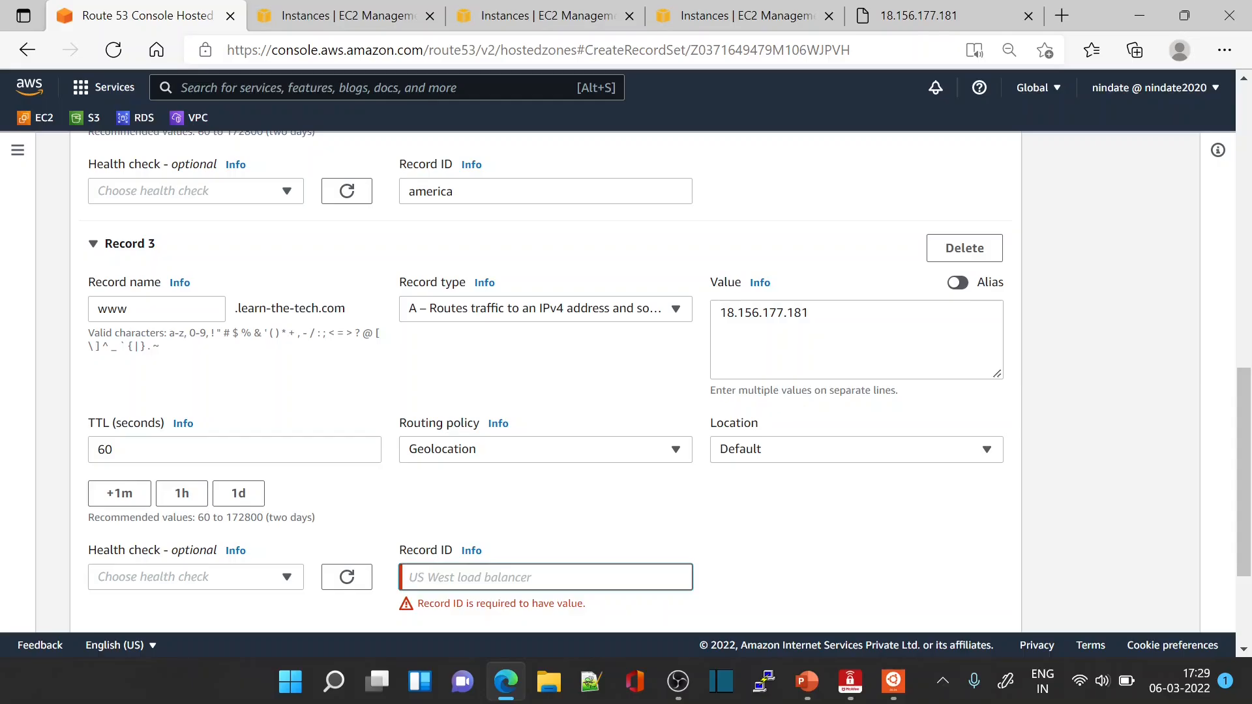
{"action": "type", "text": "fra"}
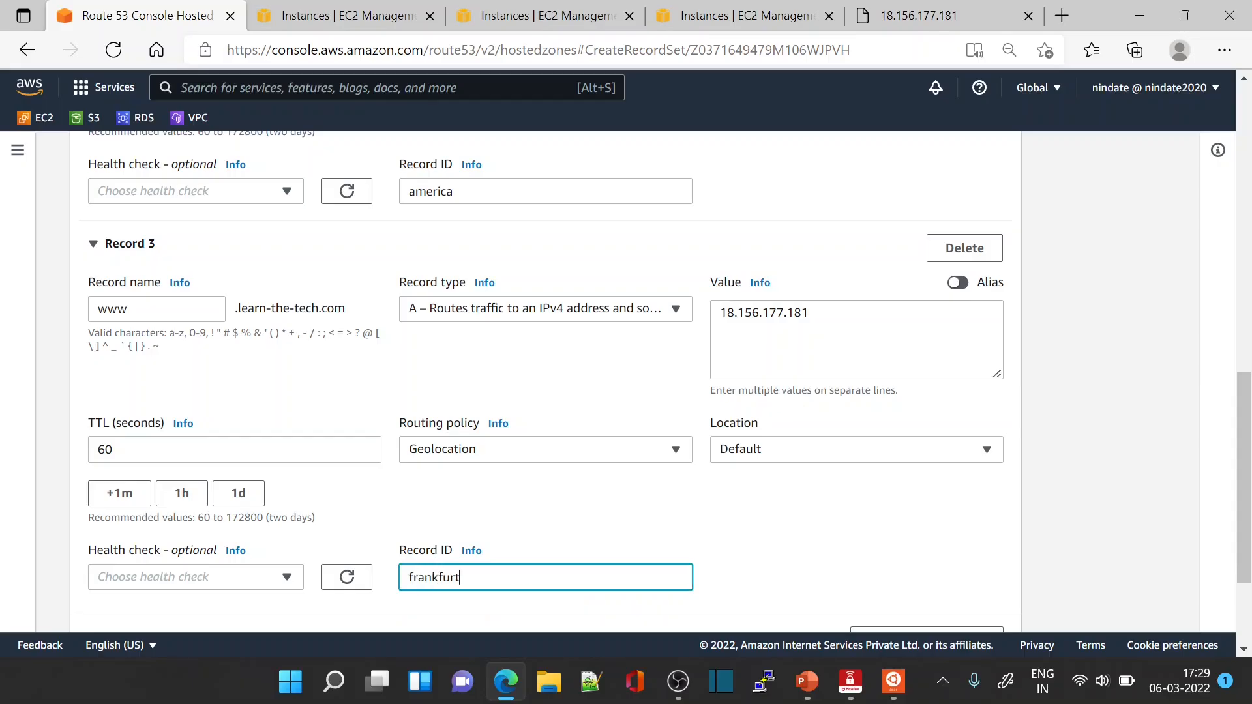
{"action": "type", "text": "nkfurt"}
{"action": "scroll", "coordinate": [552, 580], "scroll_direction": "down", "scroll_amount": 3}
{"action": "left_click", "coordinate": [953, 541]}
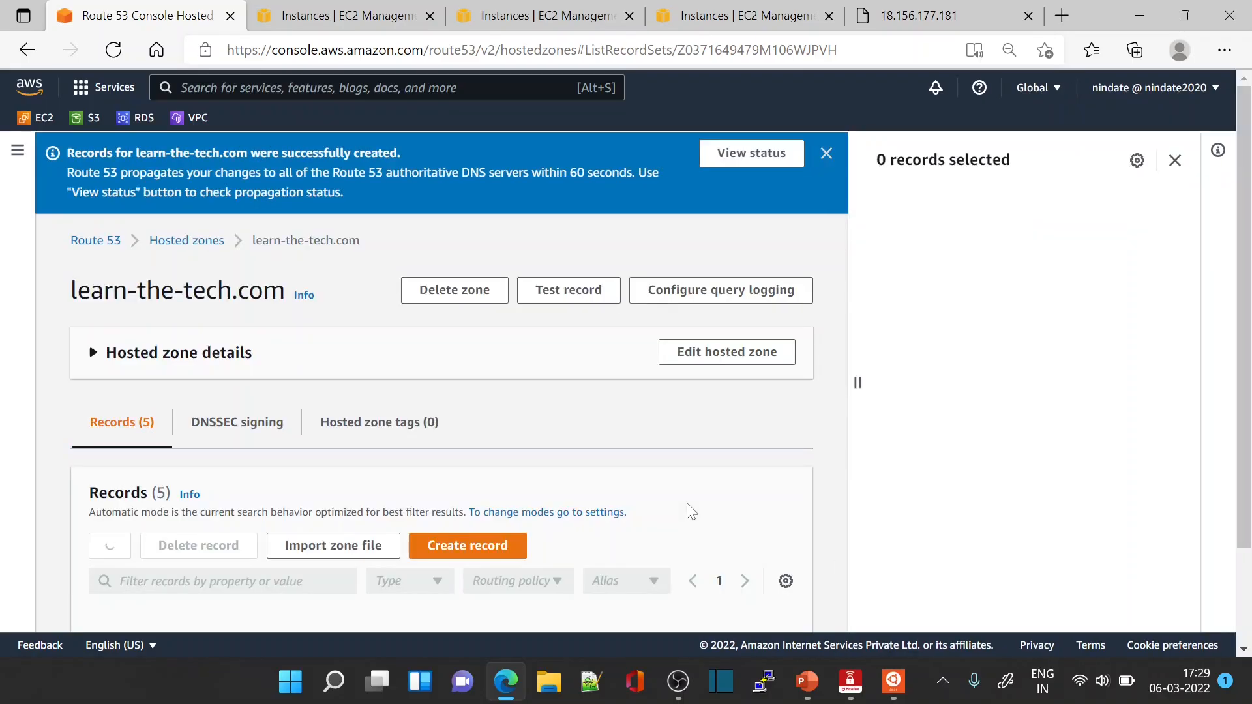
Close the record details pane and the notification, and review the record list of learn-the-tech.com.
{"action": "left_click", "coordinate": [1174, 160]}
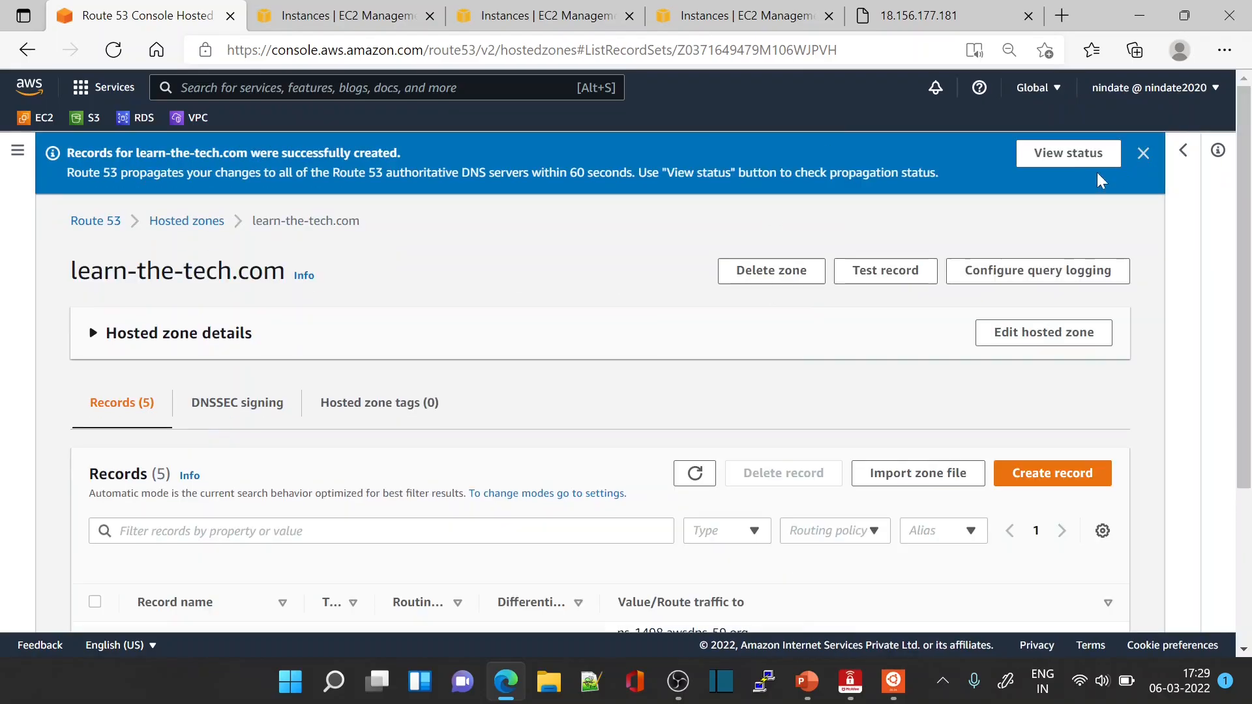
{"action": "left_click", "coordinate": [1142, 154]}
{"action": "scroll", "coordinate": [1141, 261], "scroll_direction": "down", "scroll_amount": 3}
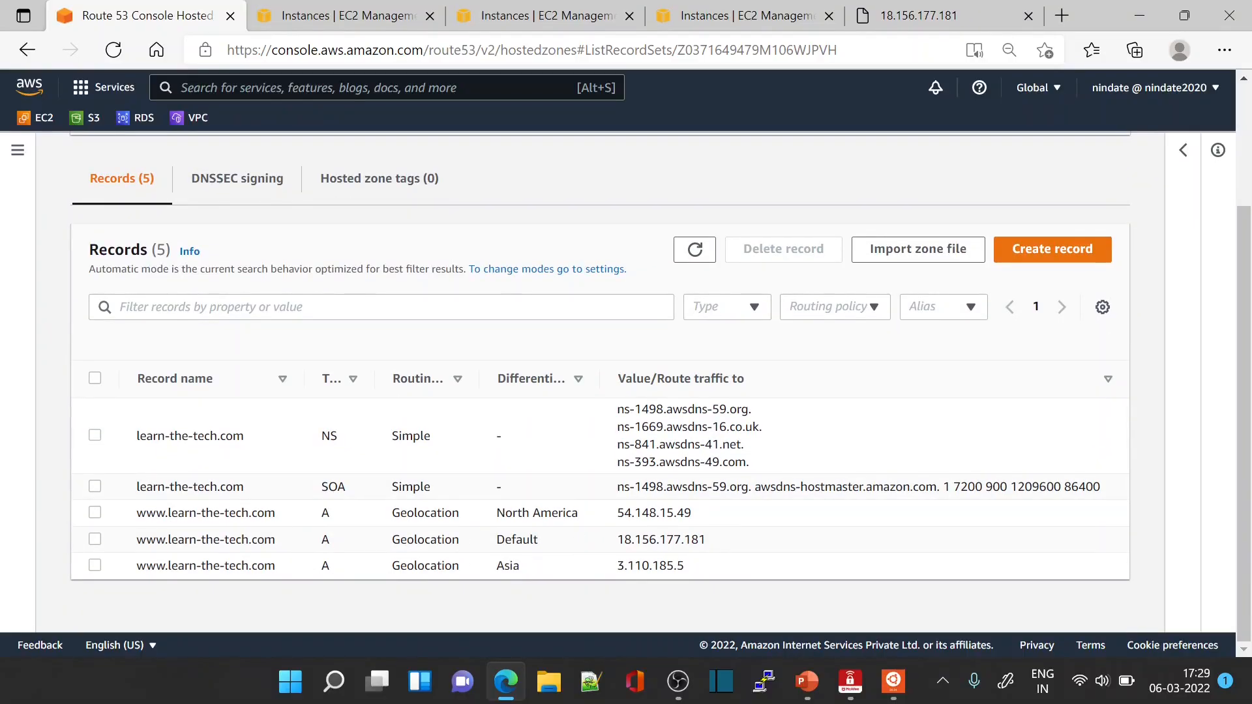
{"action": "left_click_drag", "start_coordinate": [276, 513], "coordinate": [145, 513]}
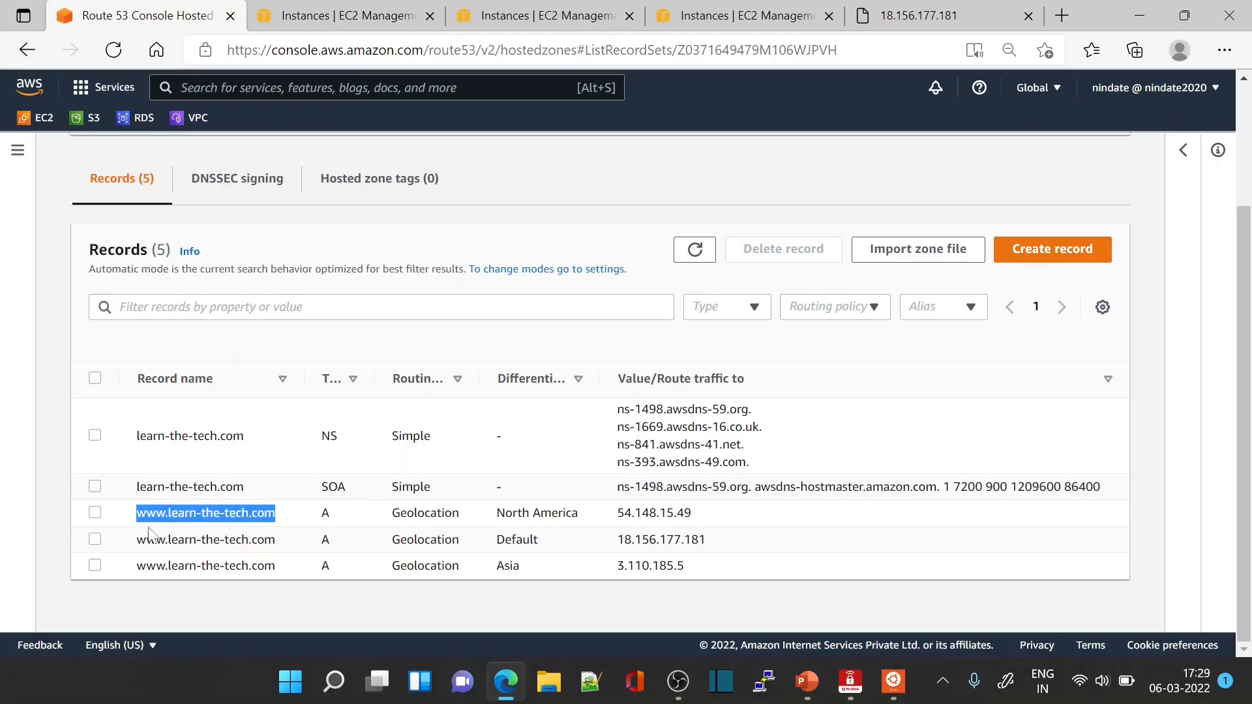
{"action": "left_click", "coordinate": [946, 16]}
{"action": "left_click", "coordinate": [877, 58]}
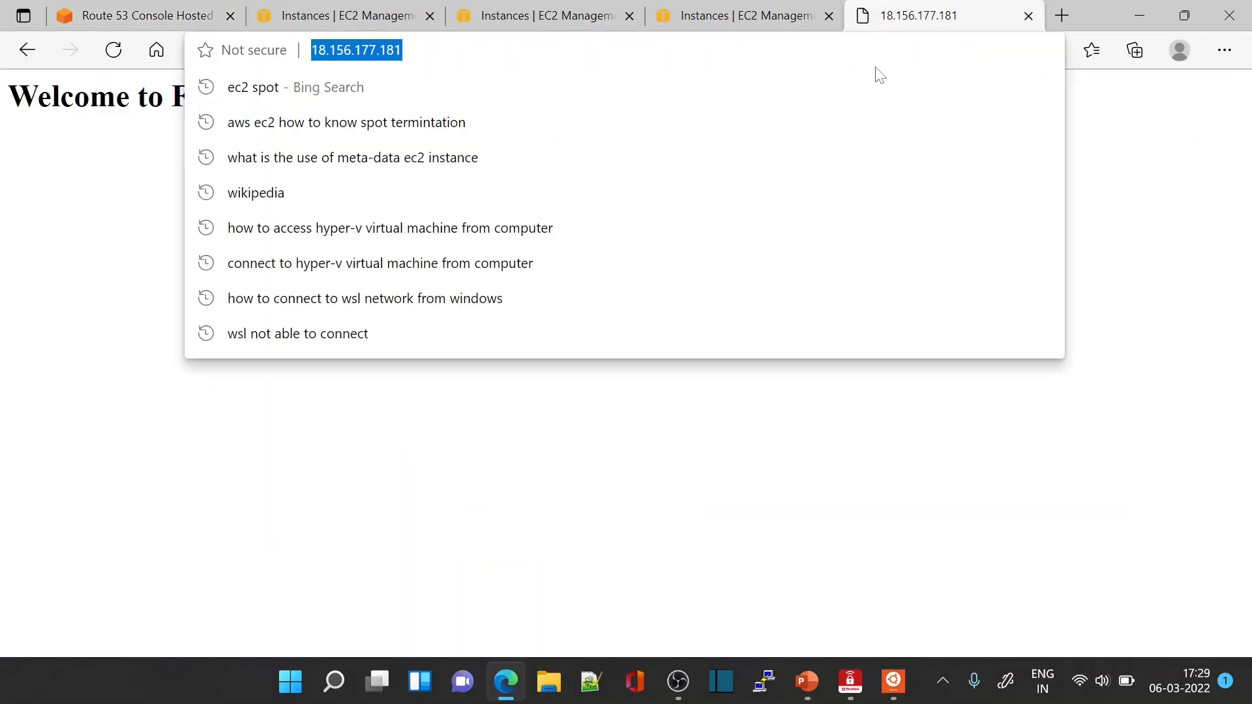
{"action": "type", "text": "www.learn-the-tech.com"}
{"action": "key", "text": "Return"}
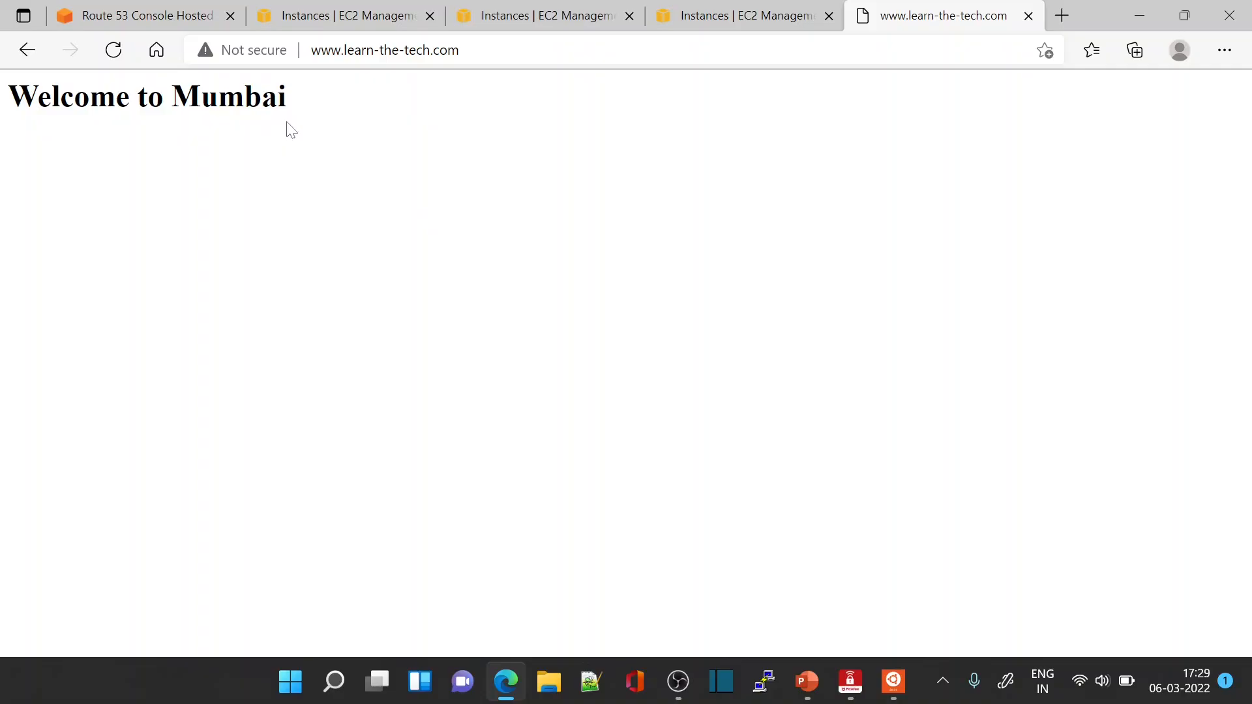
Switch to McAfee Safe Connect and connect the VPN to a server in the USA.
{"action": "left_click", "coordinate": [850, 681]}
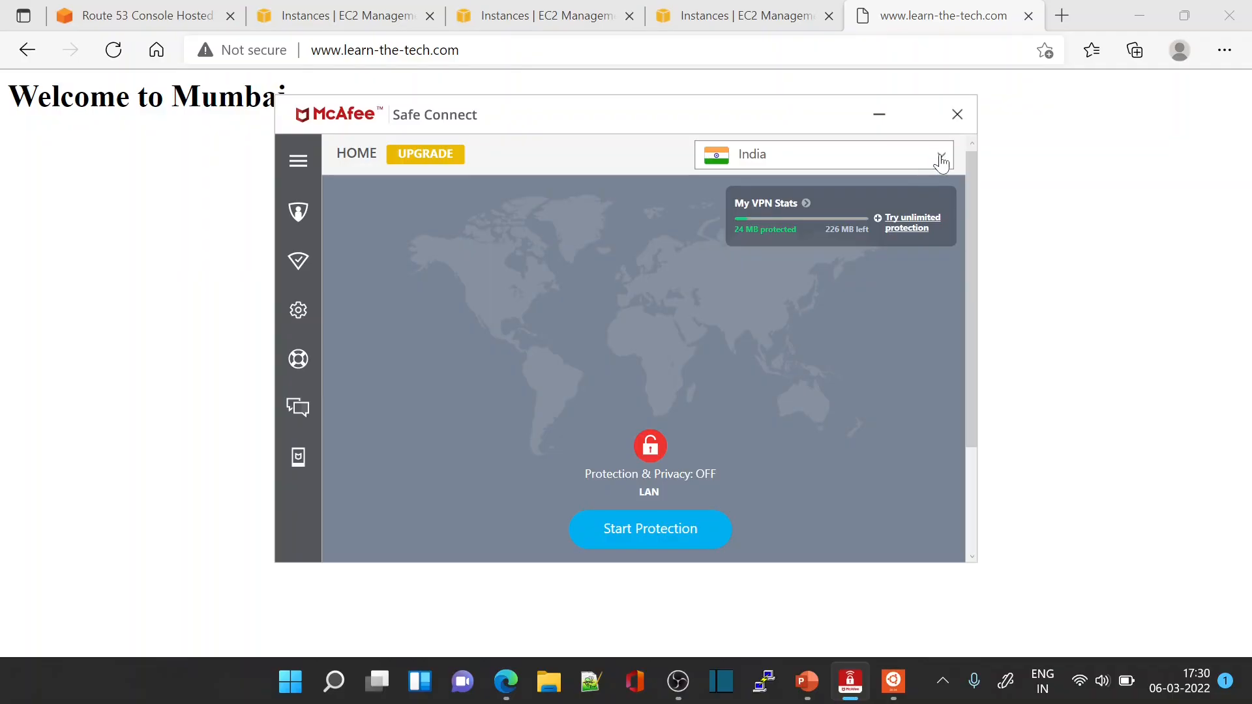
{"action": "left_click", "coordinate": [941, 159]}
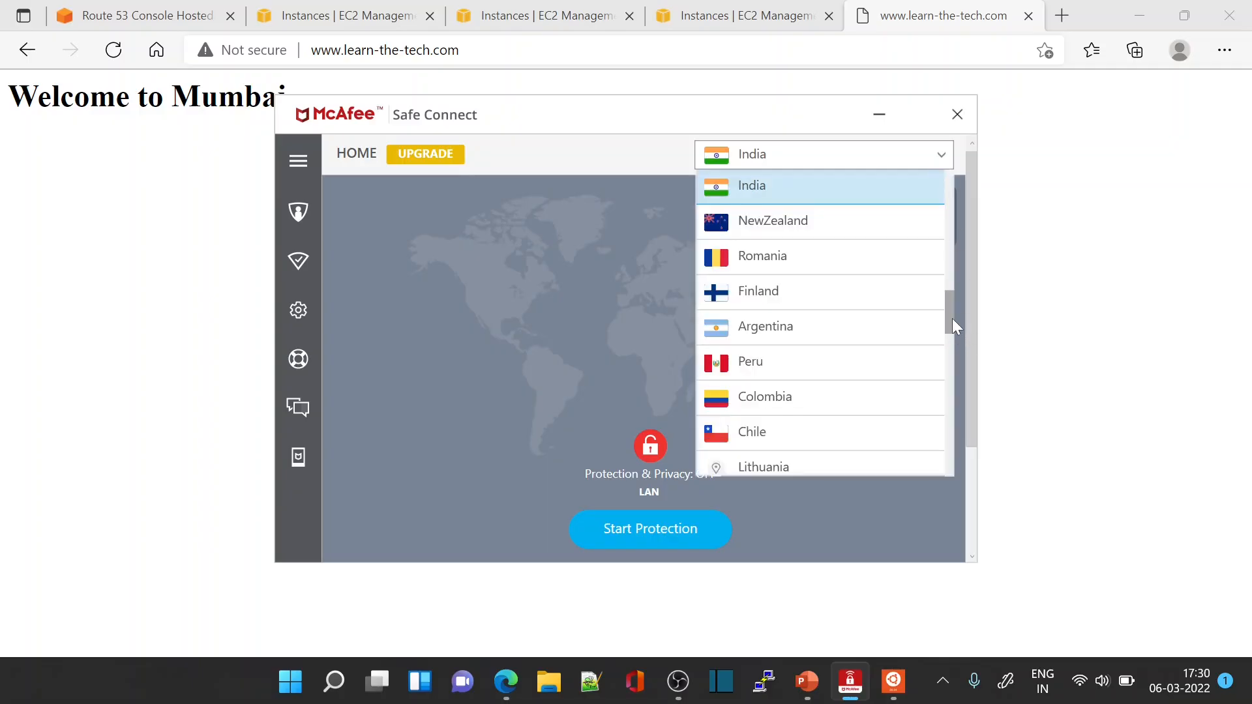
{"action": "left_click_drag", "start_coordinate": [948, 318], "coordinate": [959, 198]}
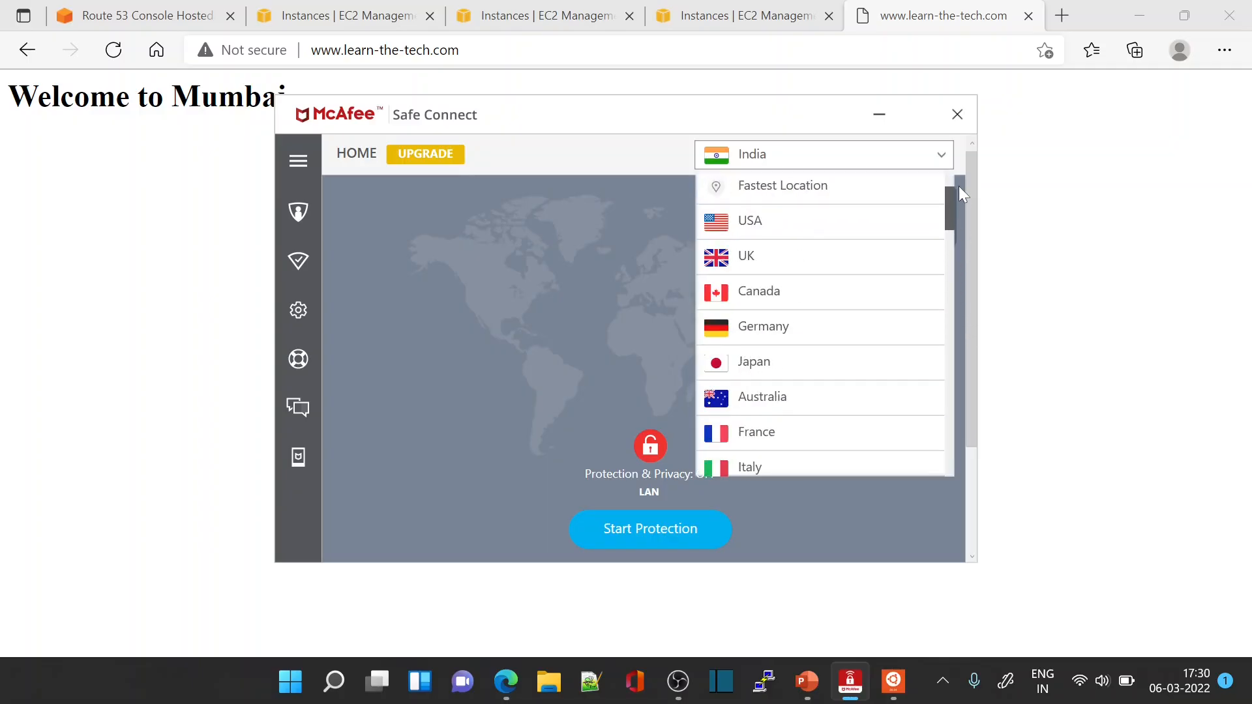
{"action": "left_click", "coordinate": [767, 220]}
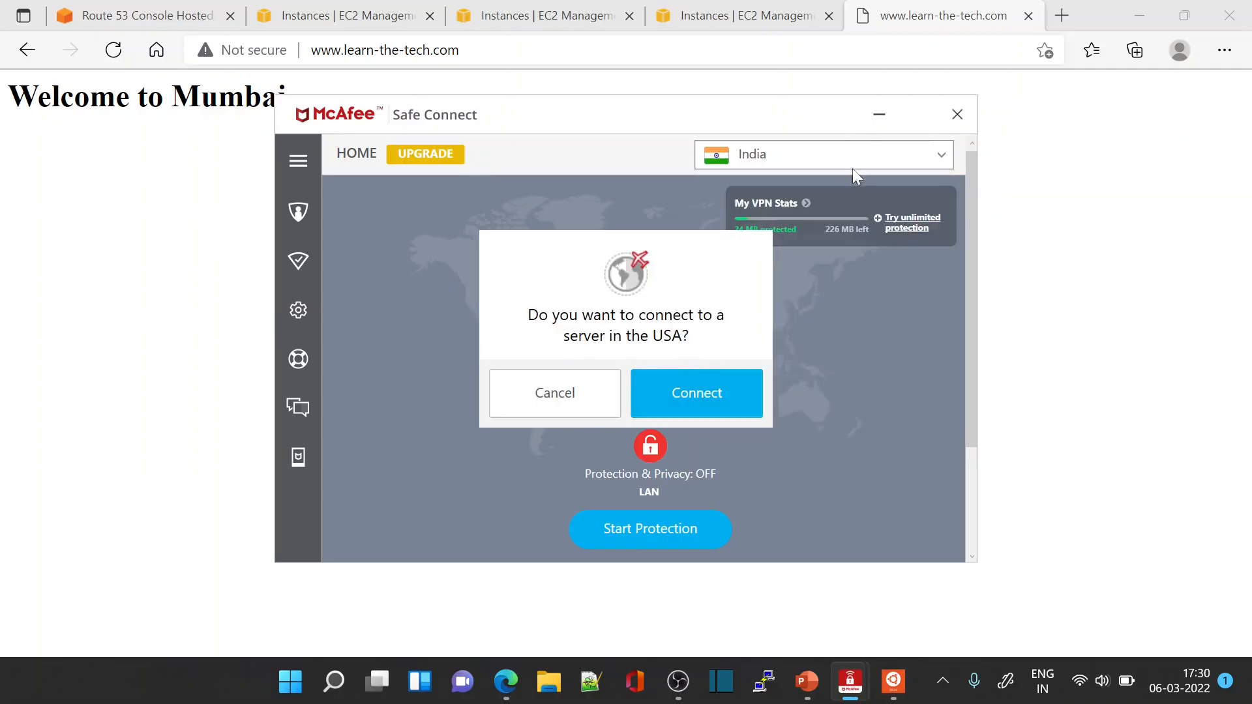
{"action": "left_click", "coordinate": [722, 401]}
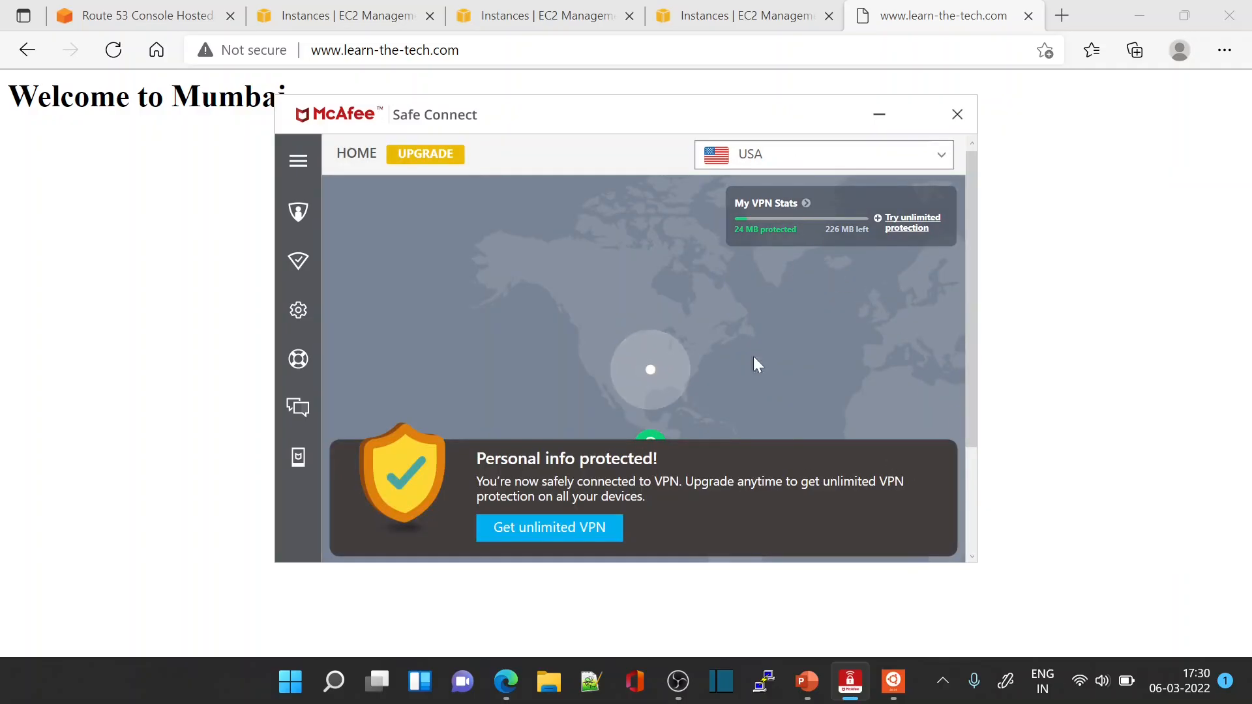
{"action": "left_click", "coordinate": [917, 19]}
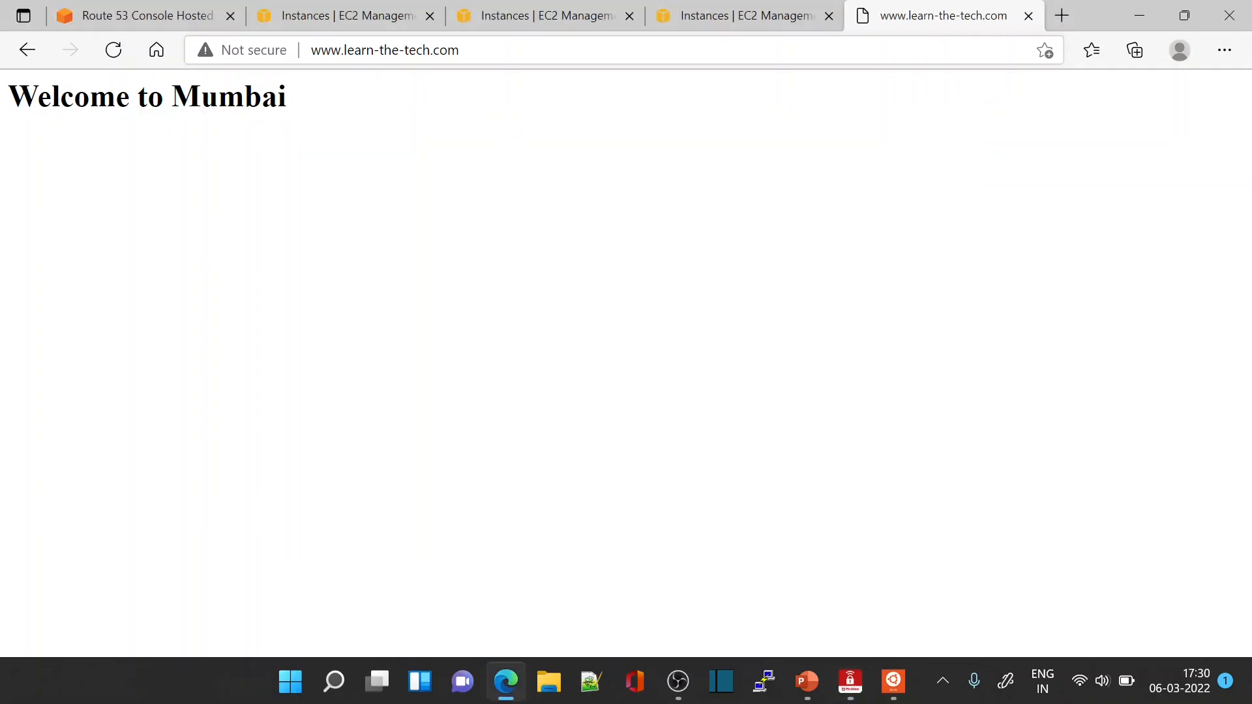
{"action": "key", "text": "ctrl+l"}
{"action": "key", "text": "Return"}
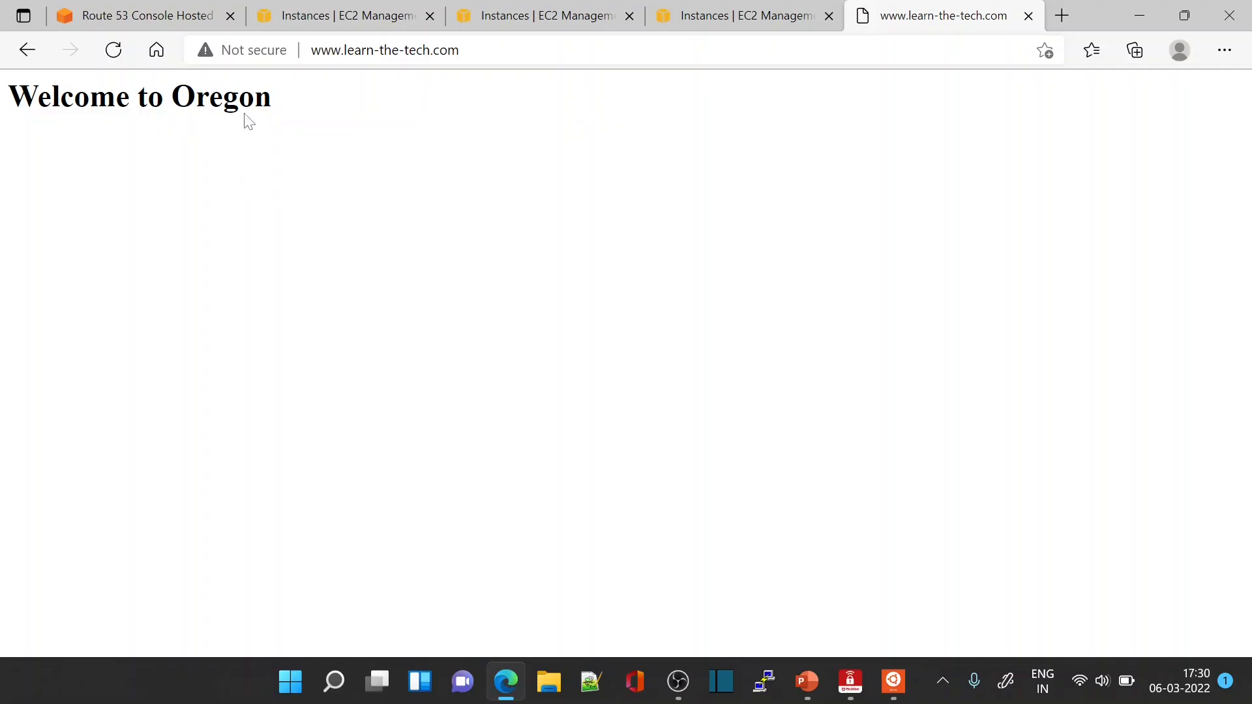
{"action": "left_click", "coordinate": [850, 681]}
{"action": "left_click", "coordinate": [893, 158]}
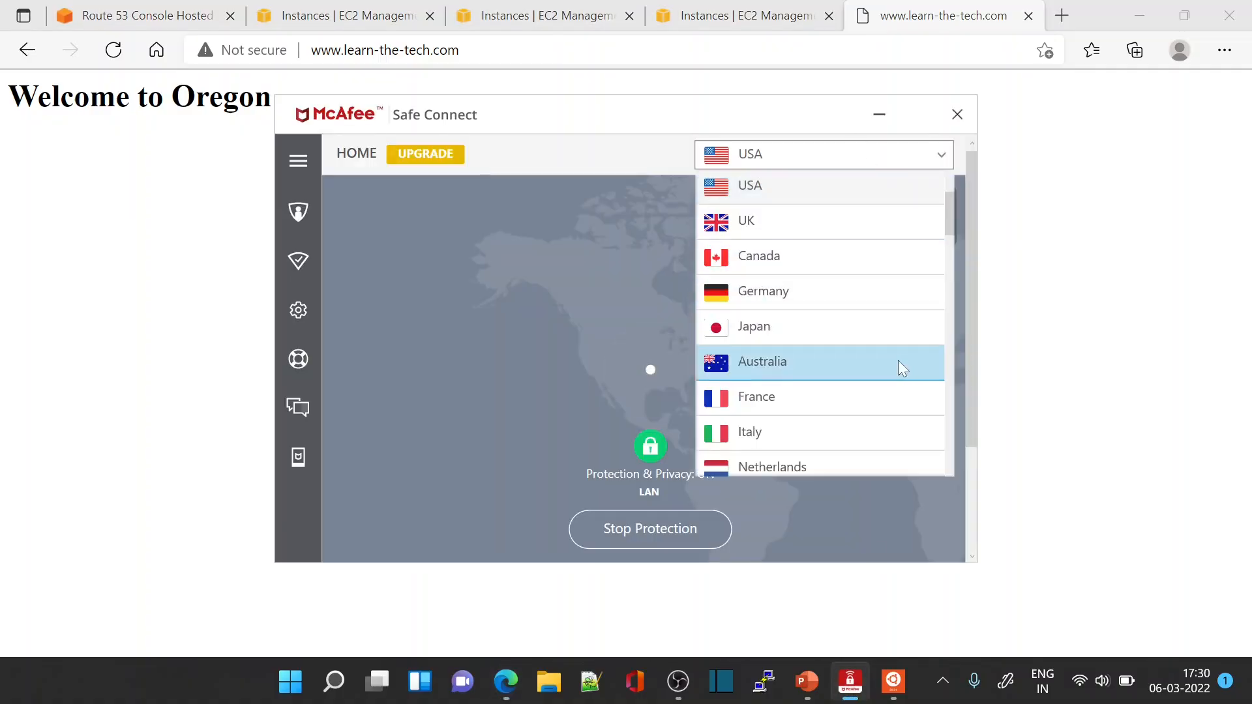
{"action": "left_click_drag", "start_coordinate": [951, 217], "coordinate": [945, 273]}
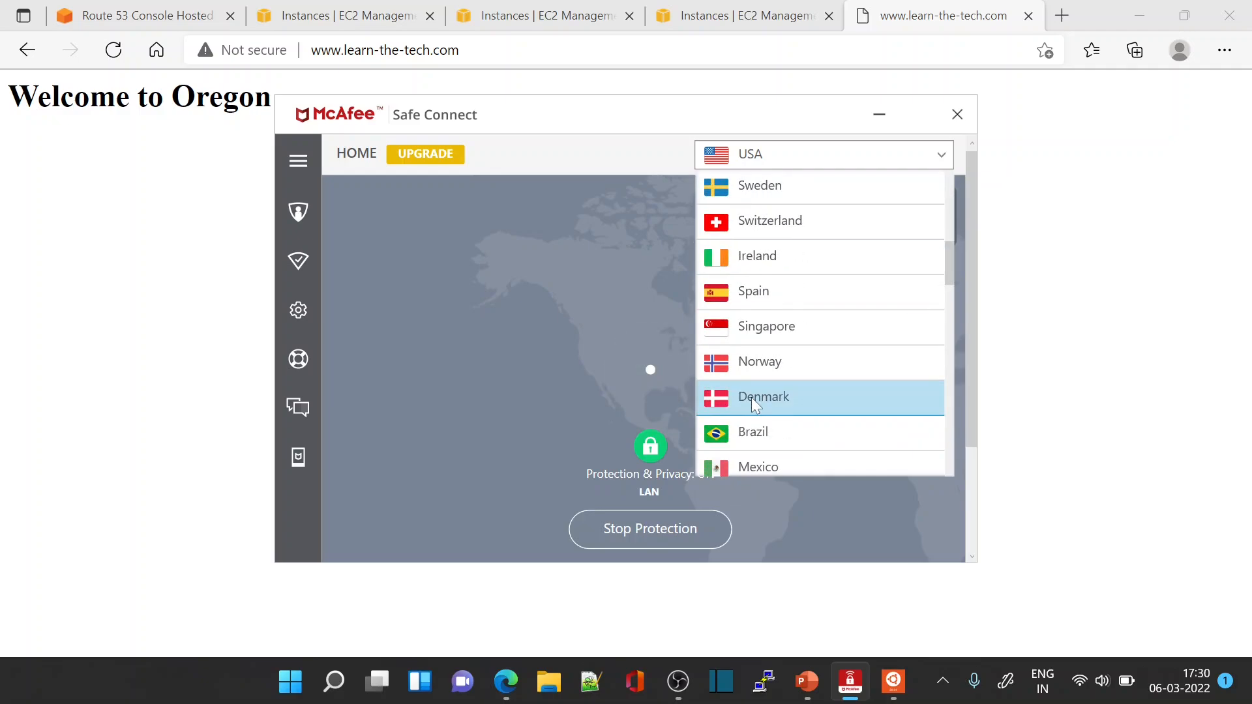
{"action": "left_click", "coordinate": [782, 403]}
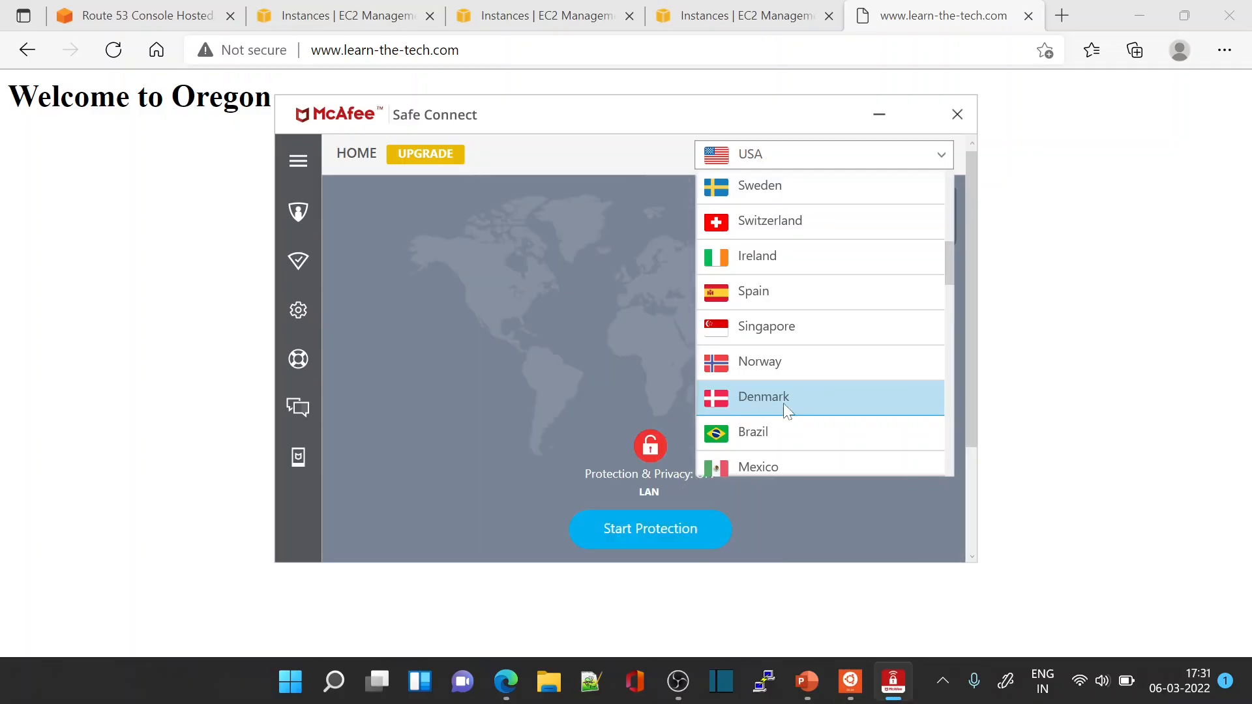
{"action": "left_click", "coordinate": [713, 400]}
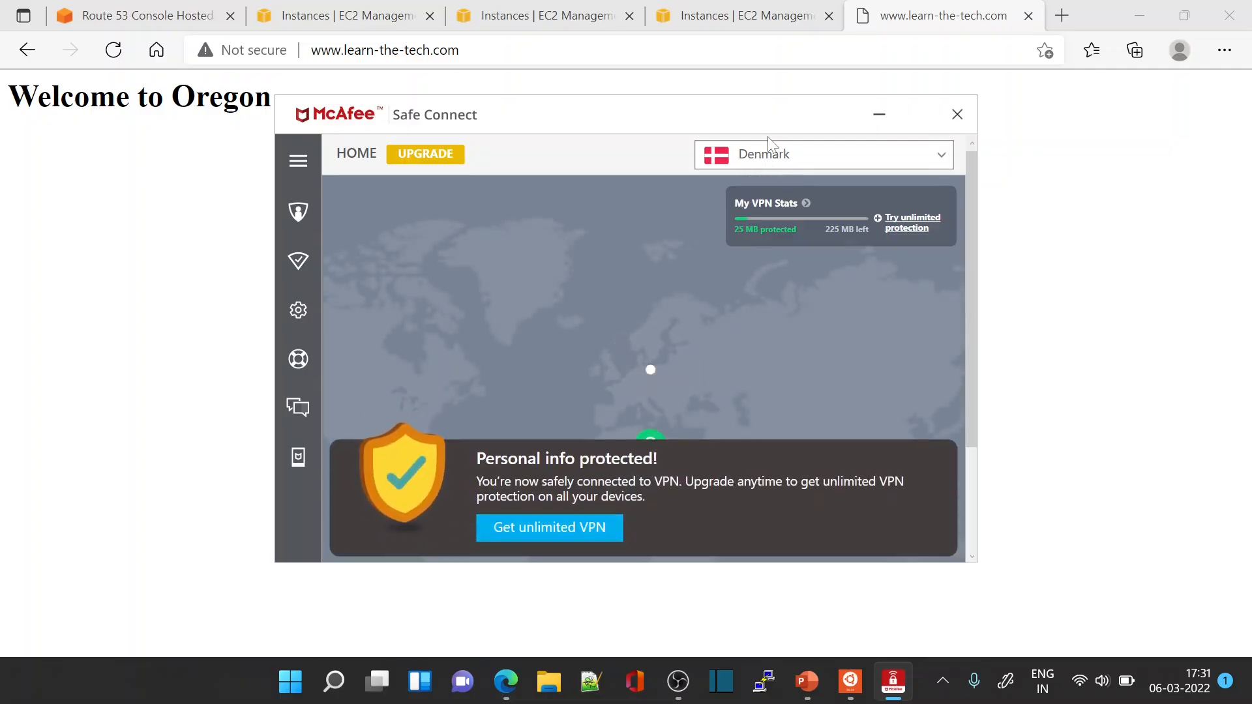
{"action": "left_click", "coordinate": [657, 52]}
{"action": "key", "text": "Return"}
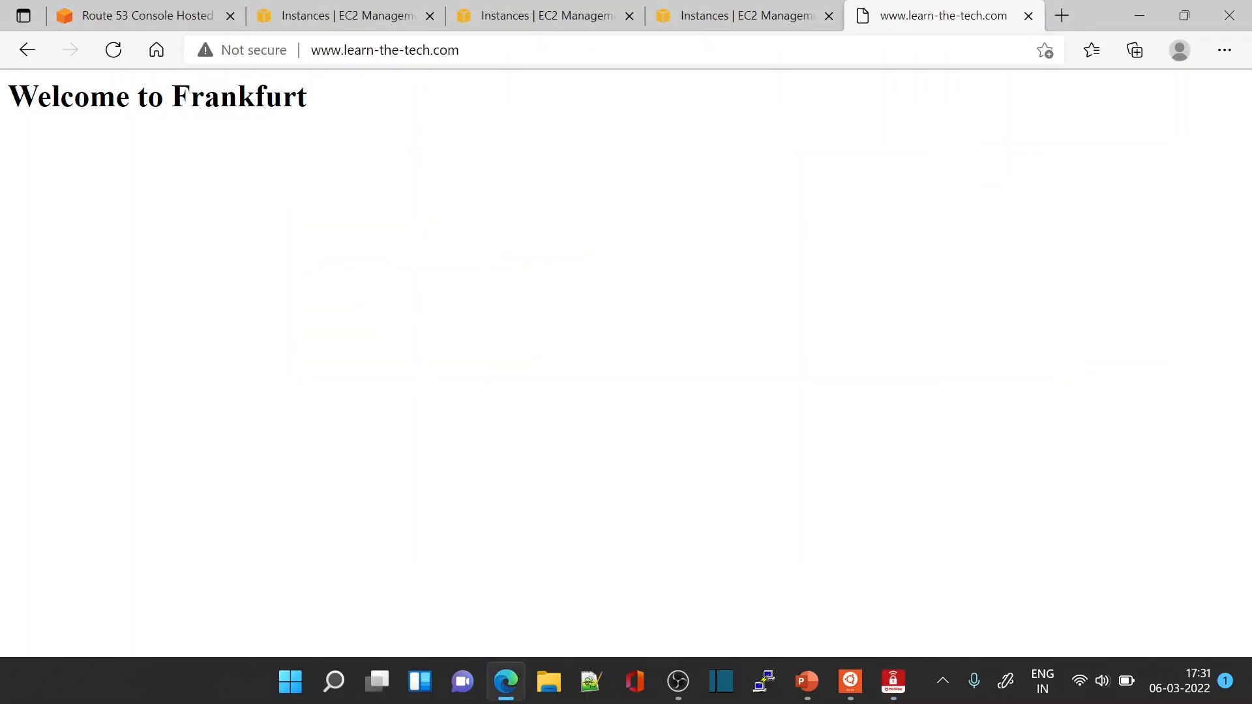
{"action": "left_click", "coordinate": [894, 693]}
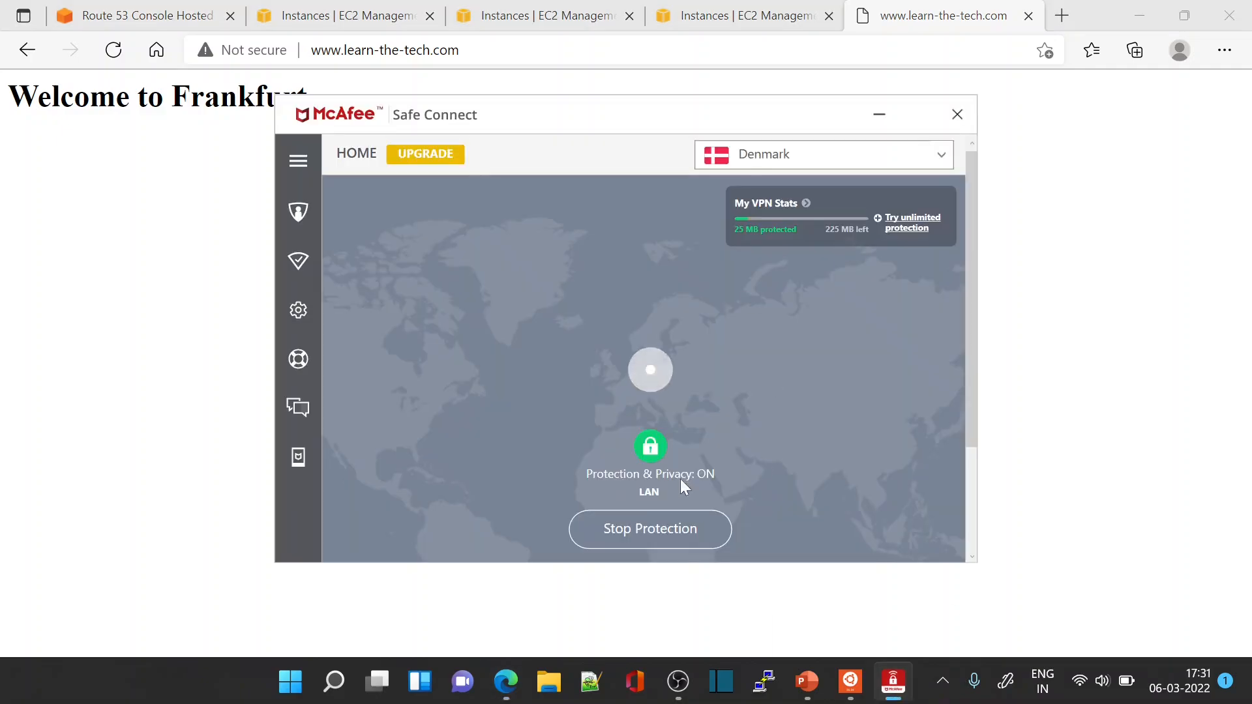
{"action": "left_click", "coordinate": [663, 528]}
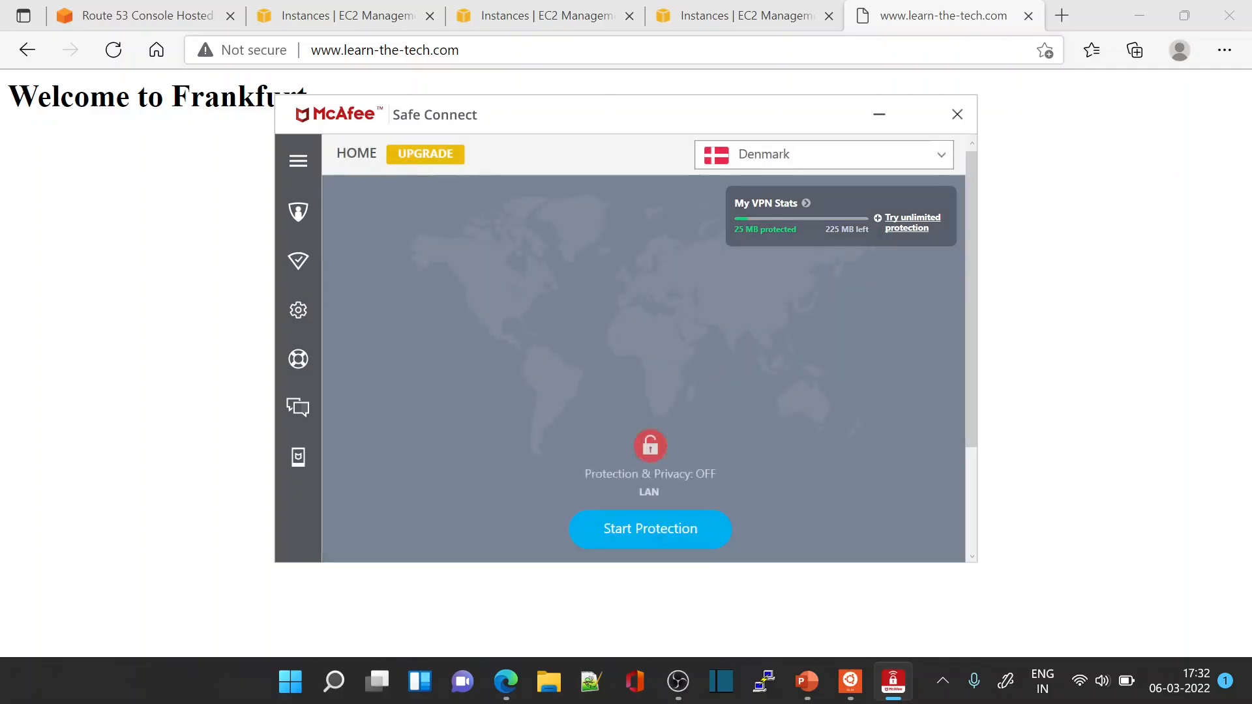
{"action": "left_click", "coordinate": [384, 51]}
{"action": "key", "text": "Return"}
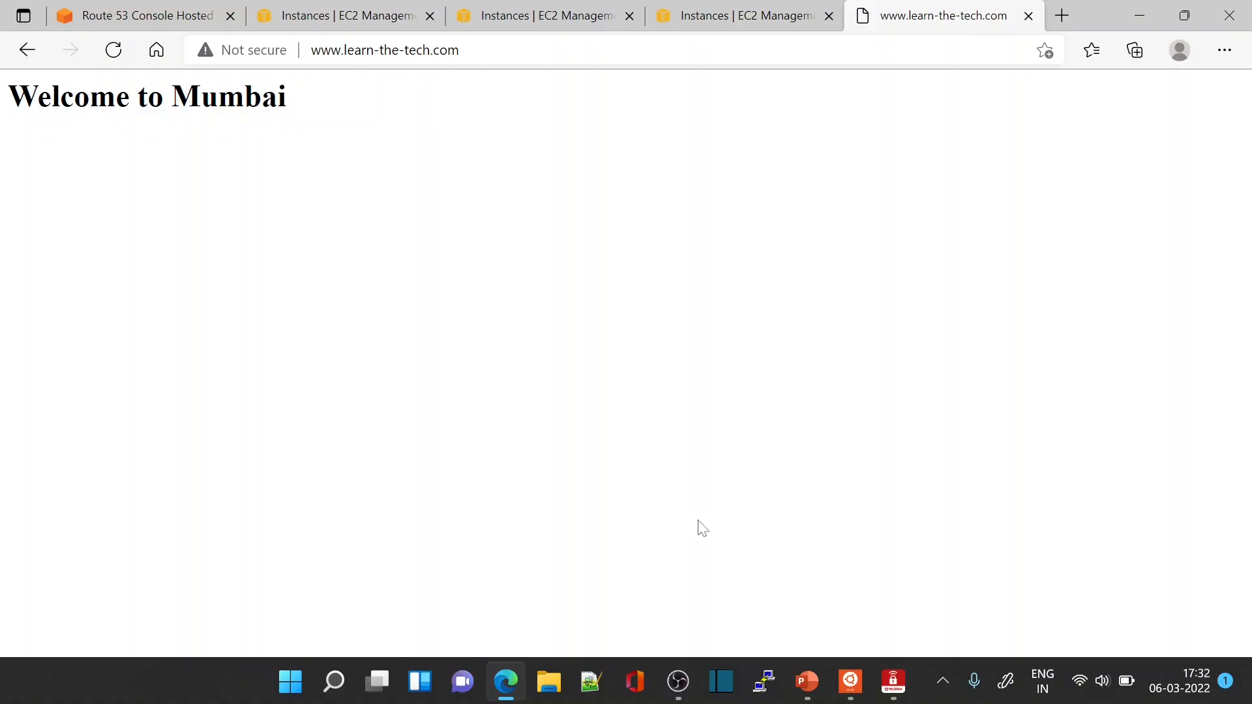
Switch to the PowerPoint slide show on Amazon Route 53 and draw a red check mark on the Simple routing card.
{"action": "key", "text": "alt+Tab"}
{"action": "key", "text": "alt+Tab"}
{"action": "key", "text": "alt+Tab"}
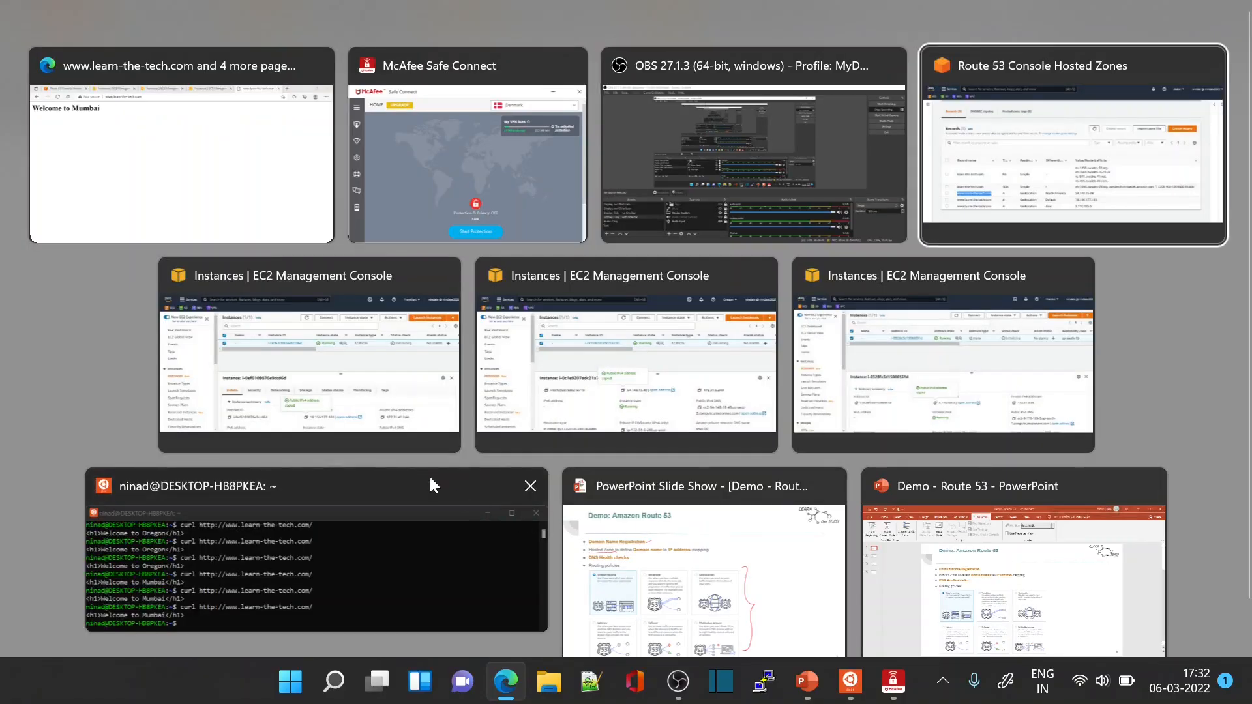
{"action": "left_click", "coordinate": [699, 568]}
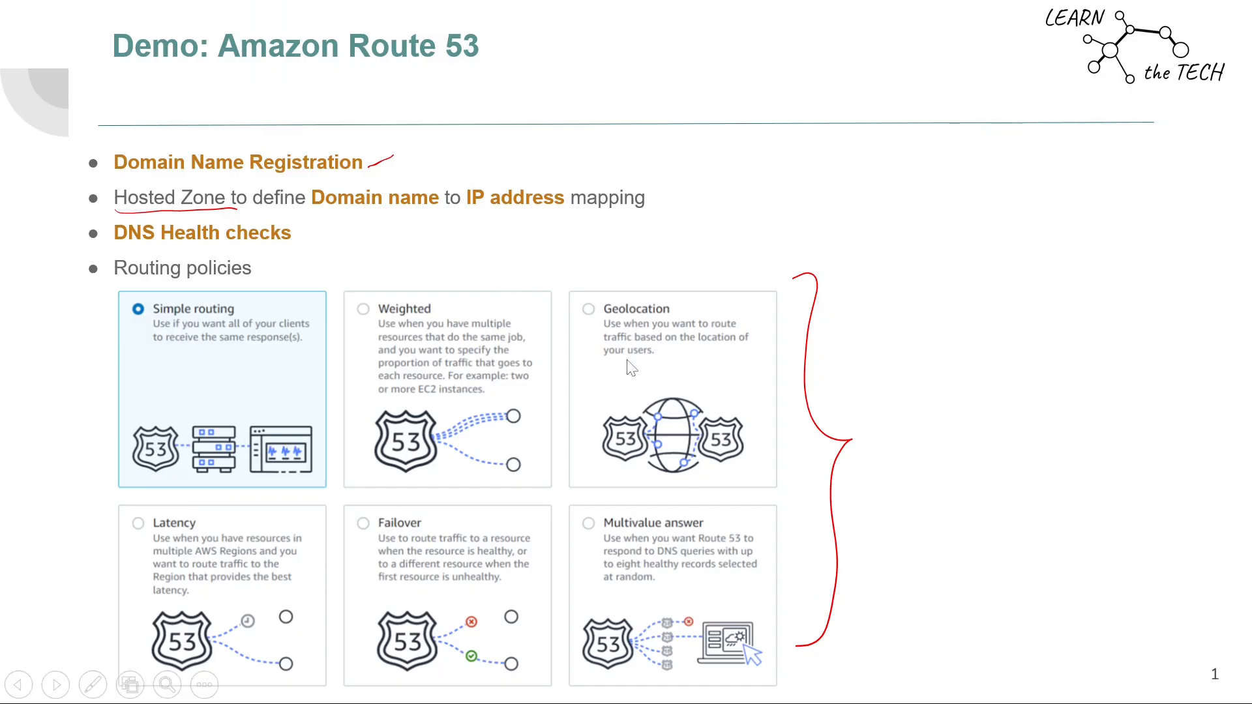
{"action": "left_click_drag", "start_coordinate": [163, 372], "coordinate": [226, 343]}
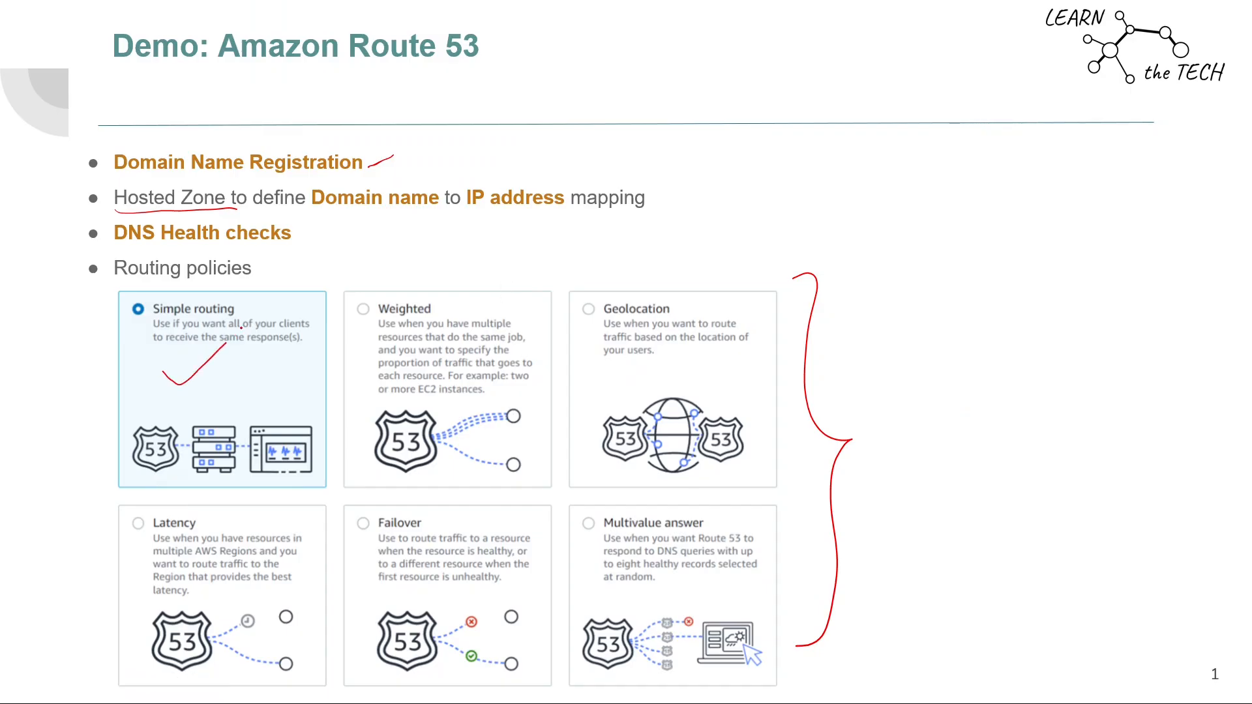